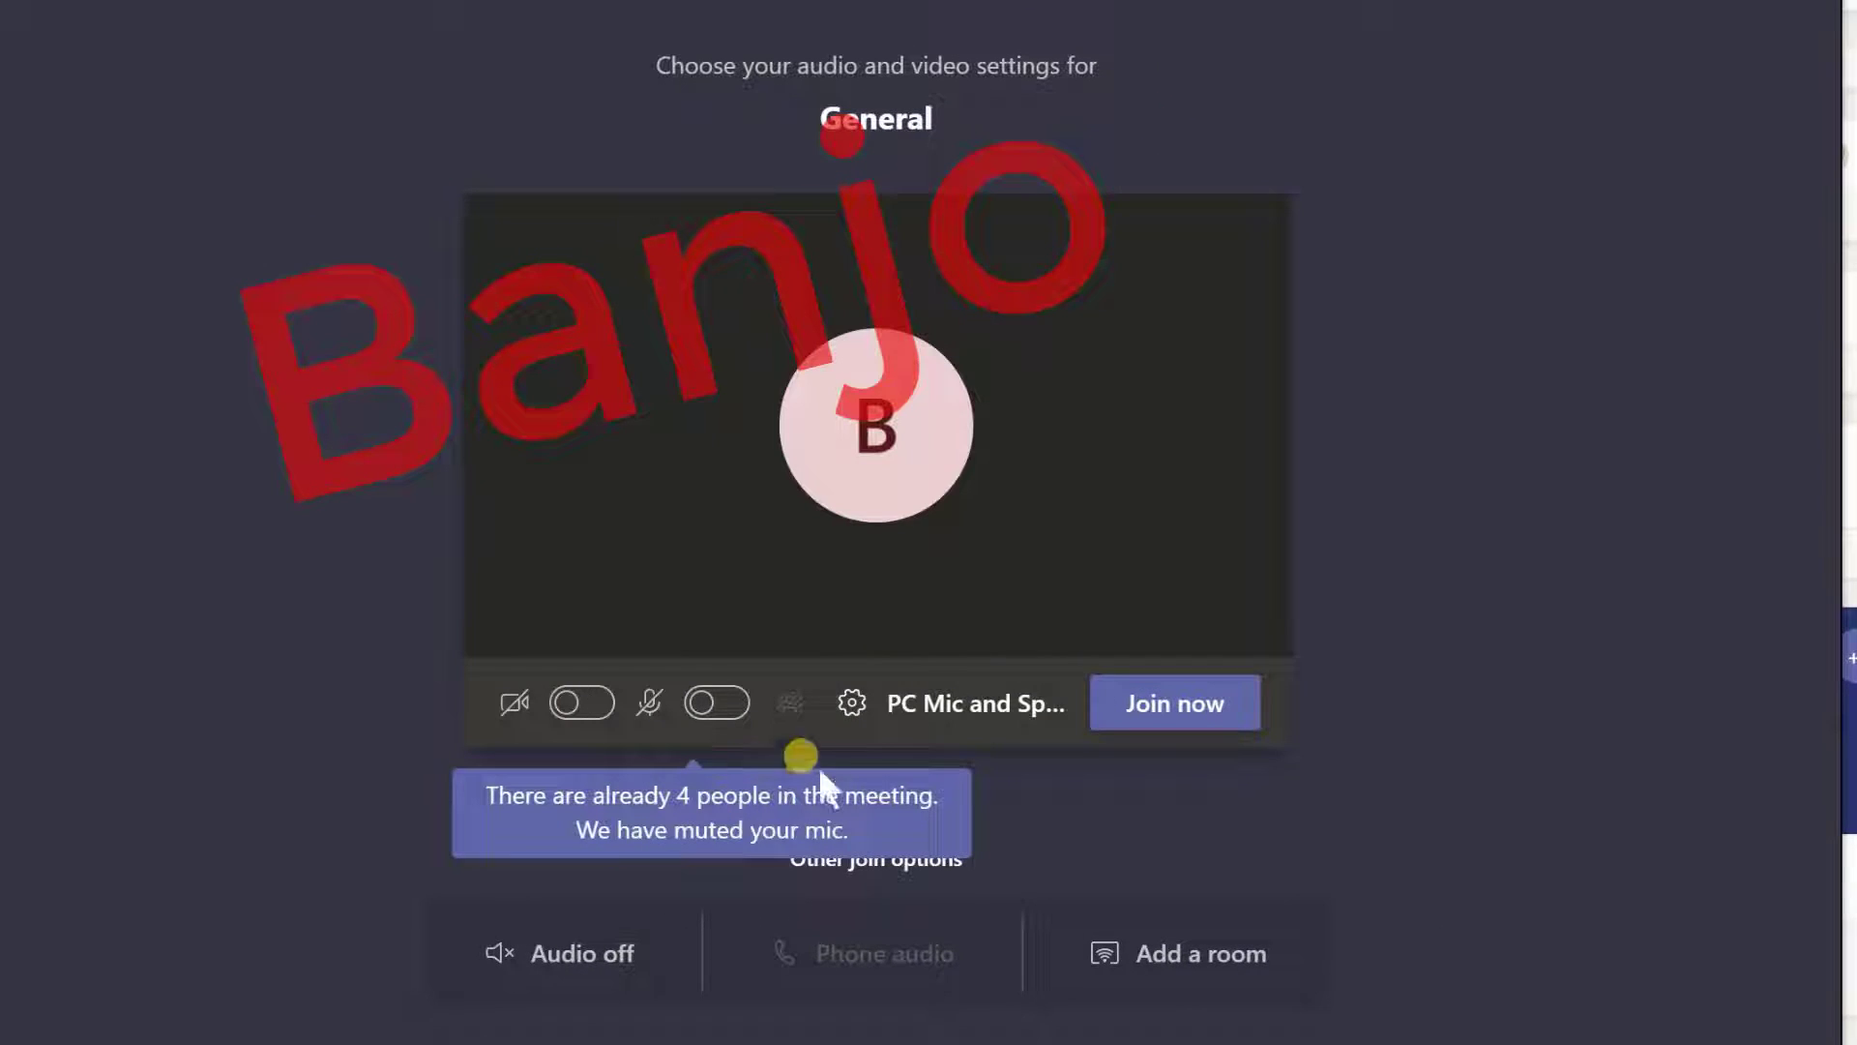
Open the device settings on the meeting's pre-join screen and check the available microphone and speaker choices
click(962, 711)
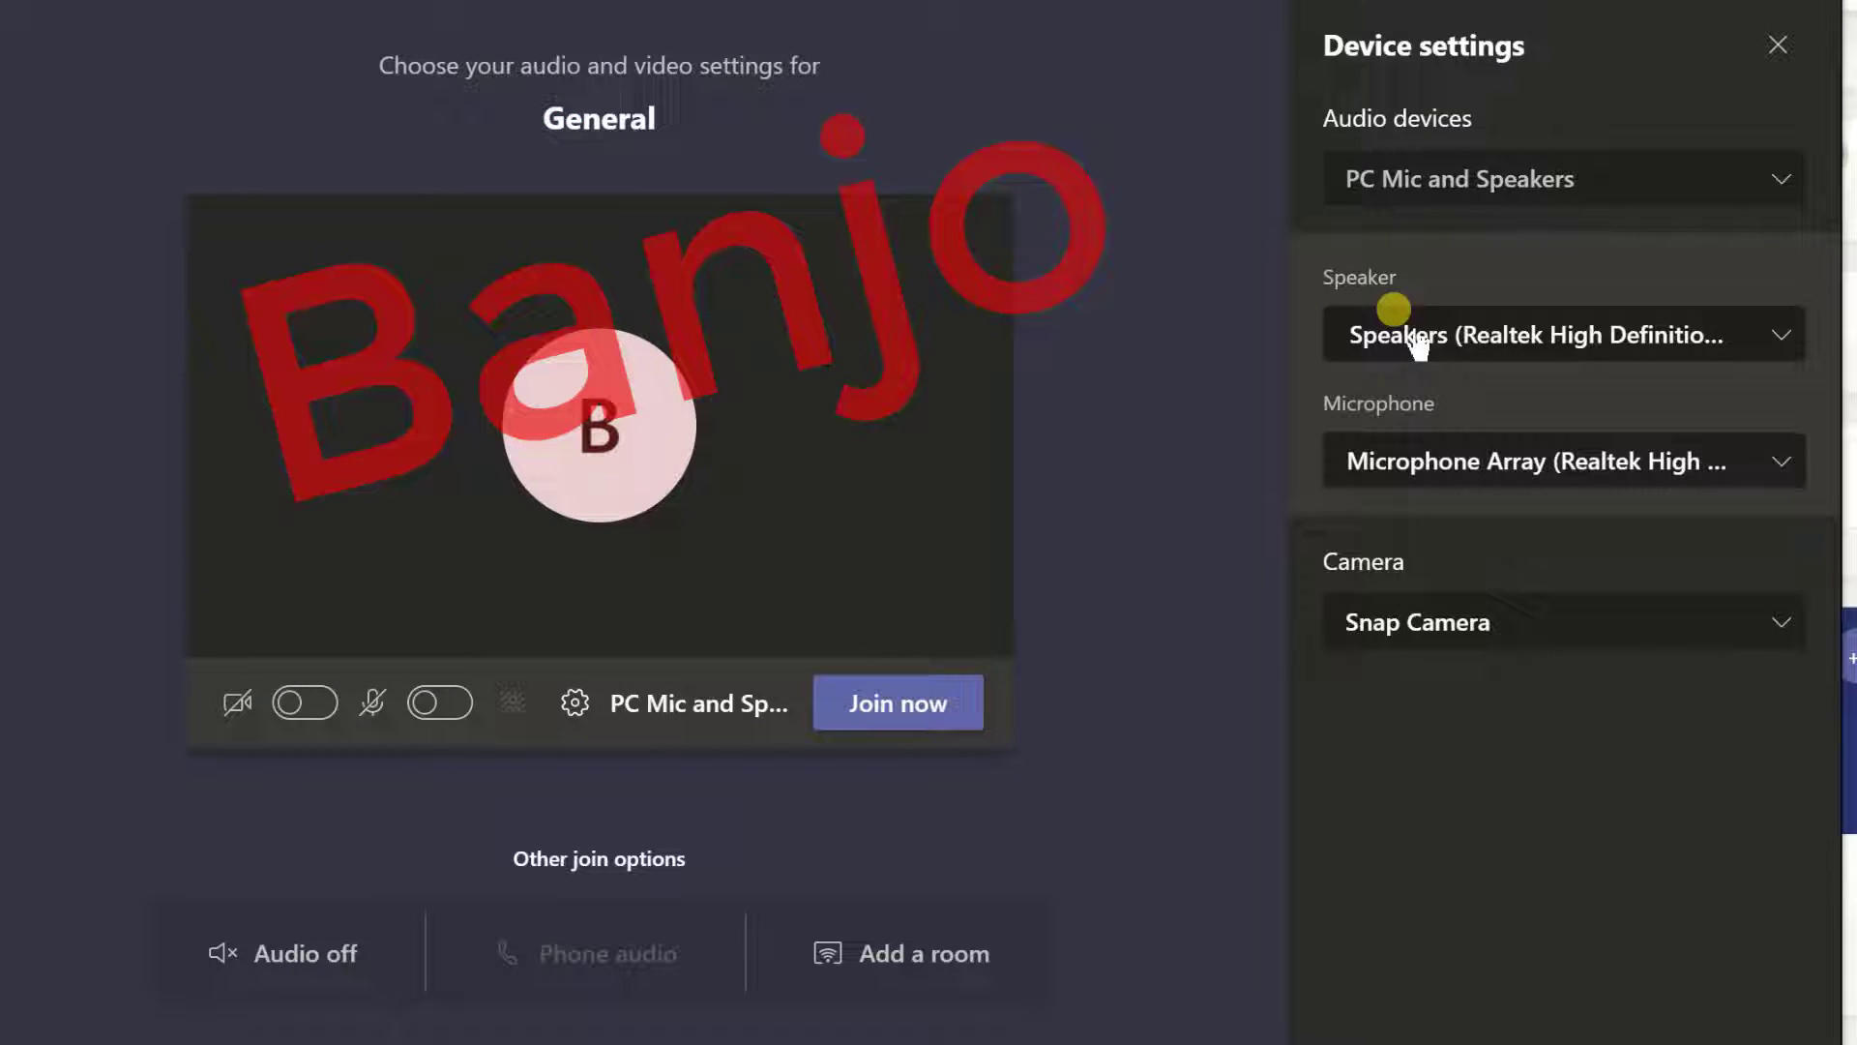
click(1472, 474)
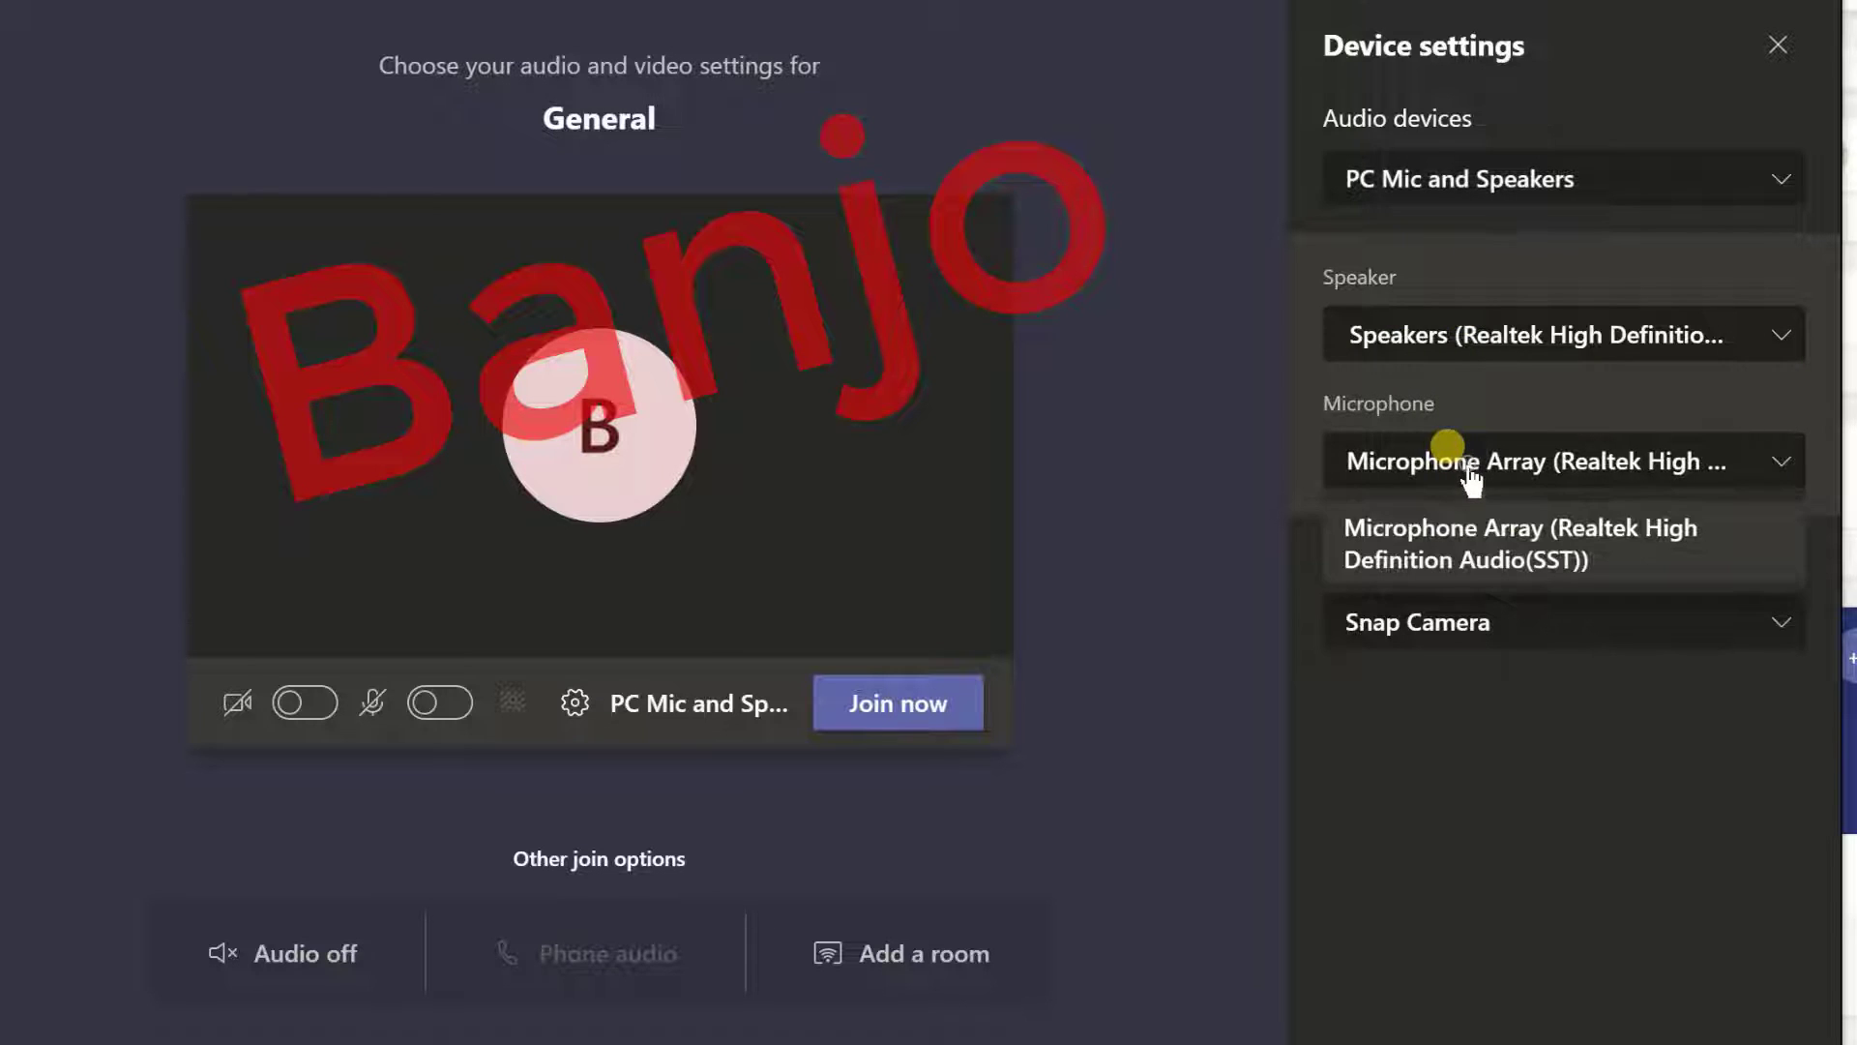
click(1461, 339)
click(1132, 410)
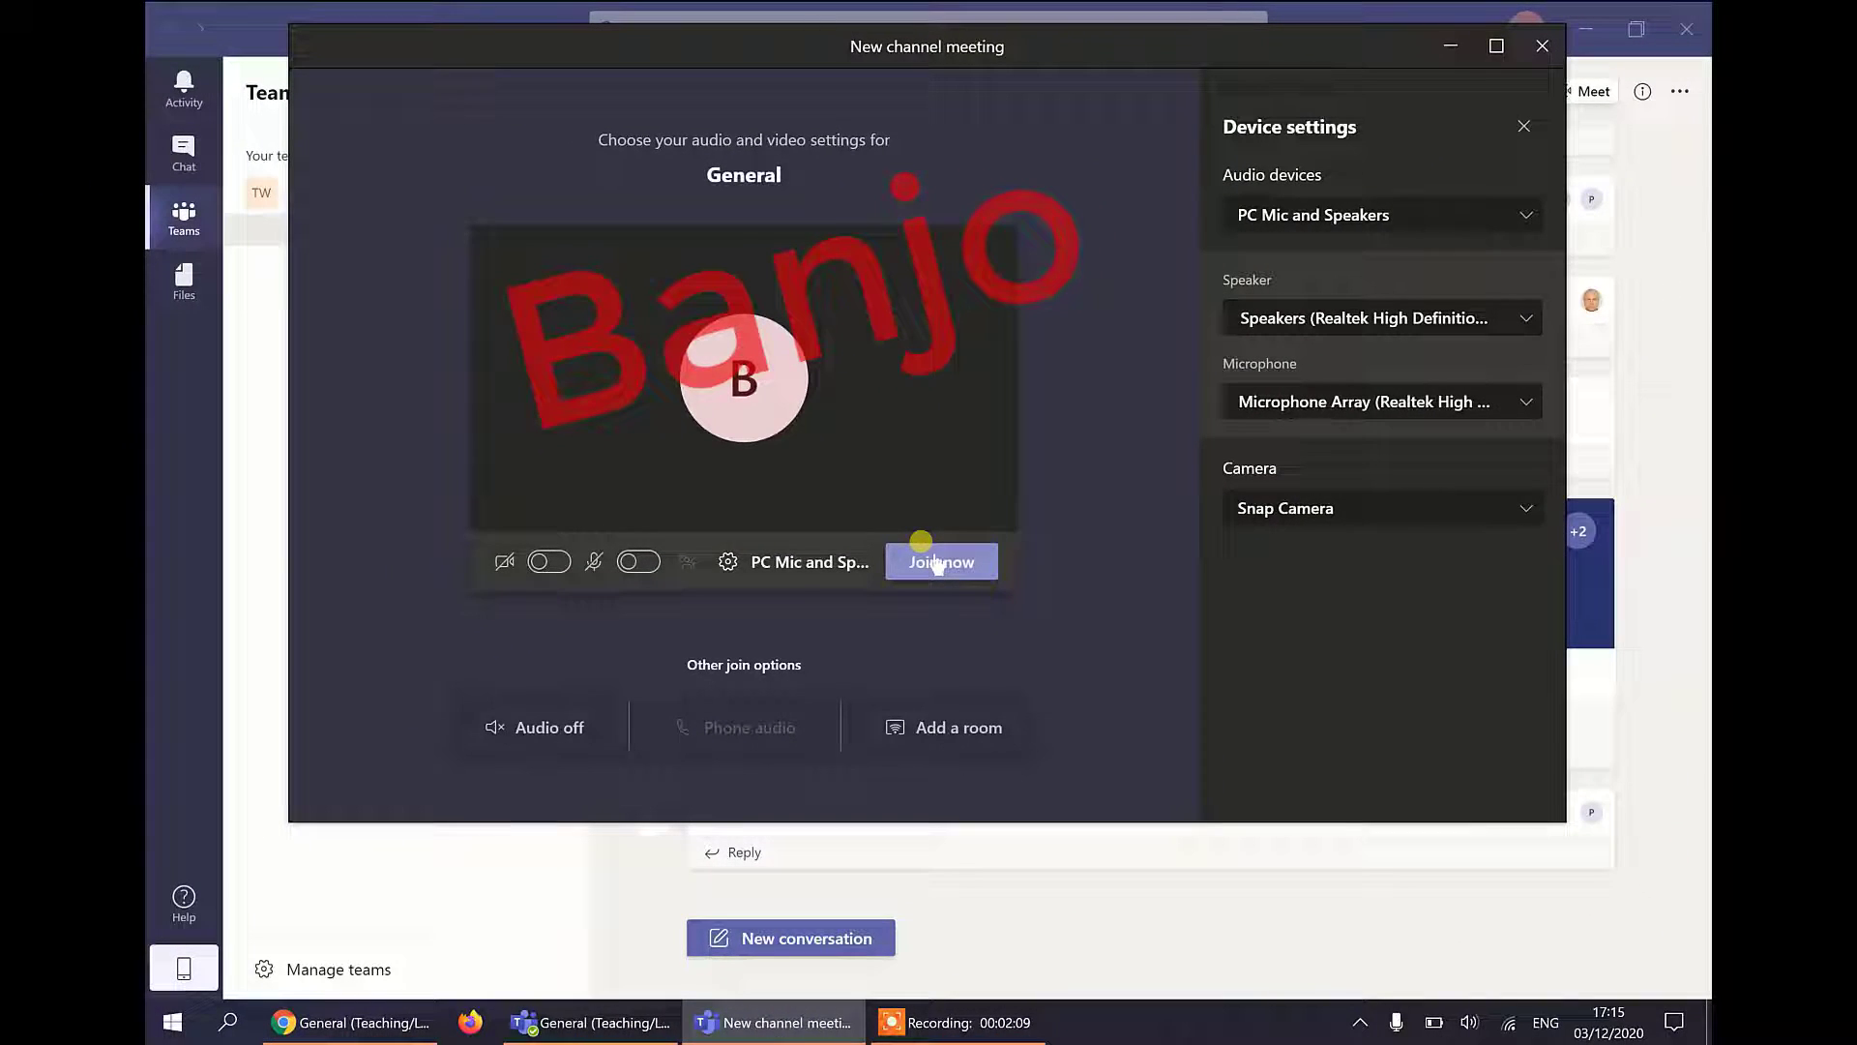
Join the General channel meeting, and reposition and enlarge its separate meeting window
click(936, 562)
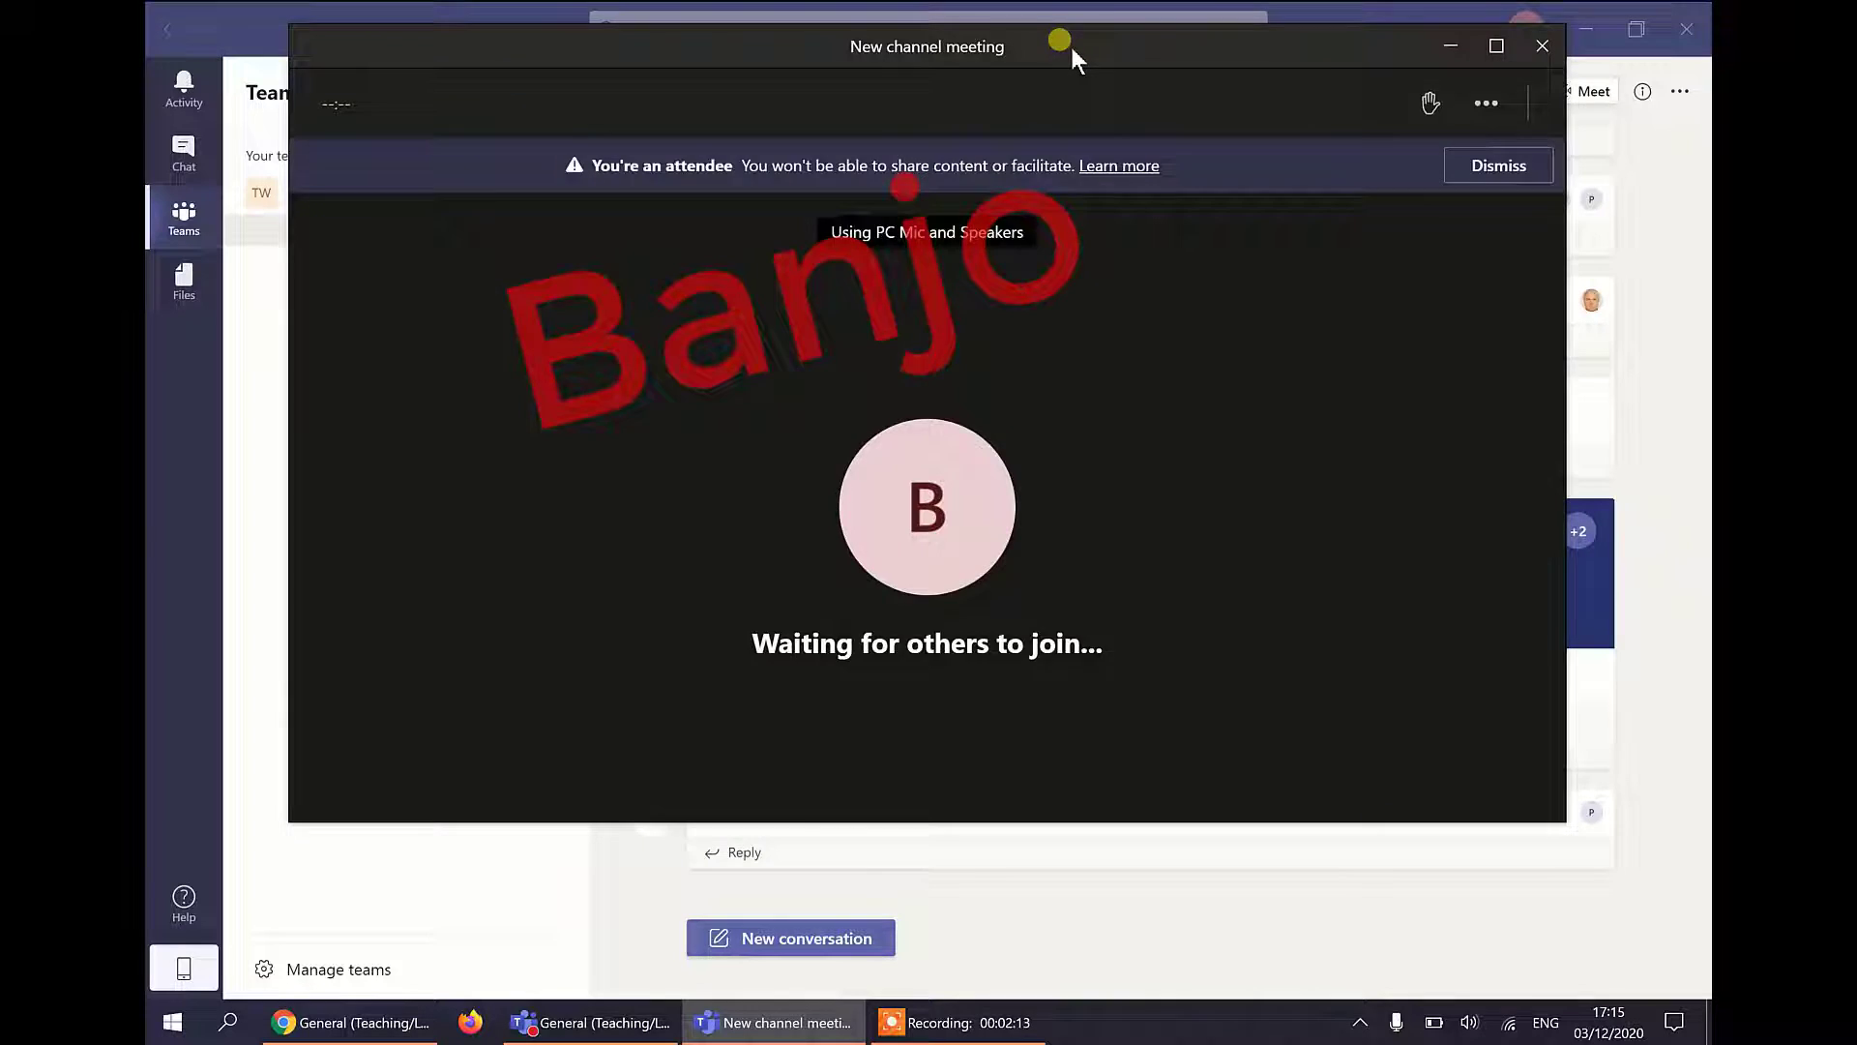
drag(1072, 48, 1038, 94)
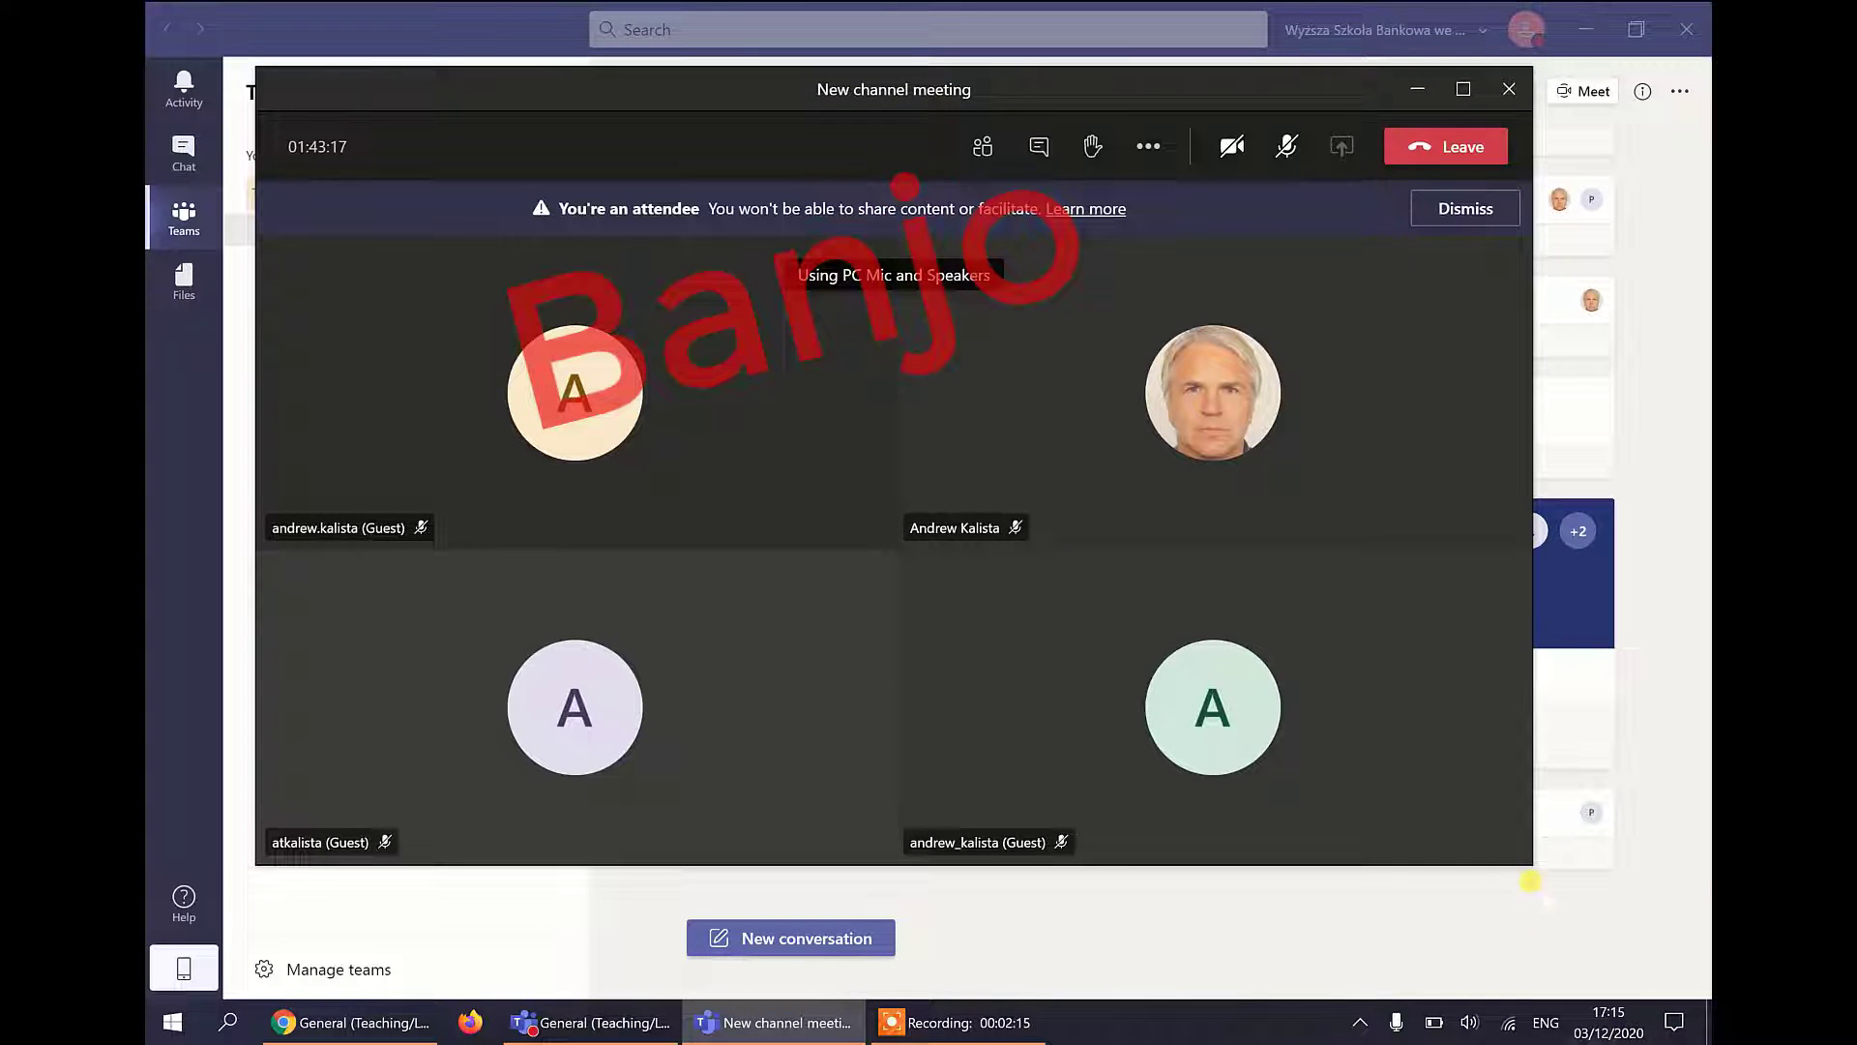
drag(1592, 905, 1662, 958)
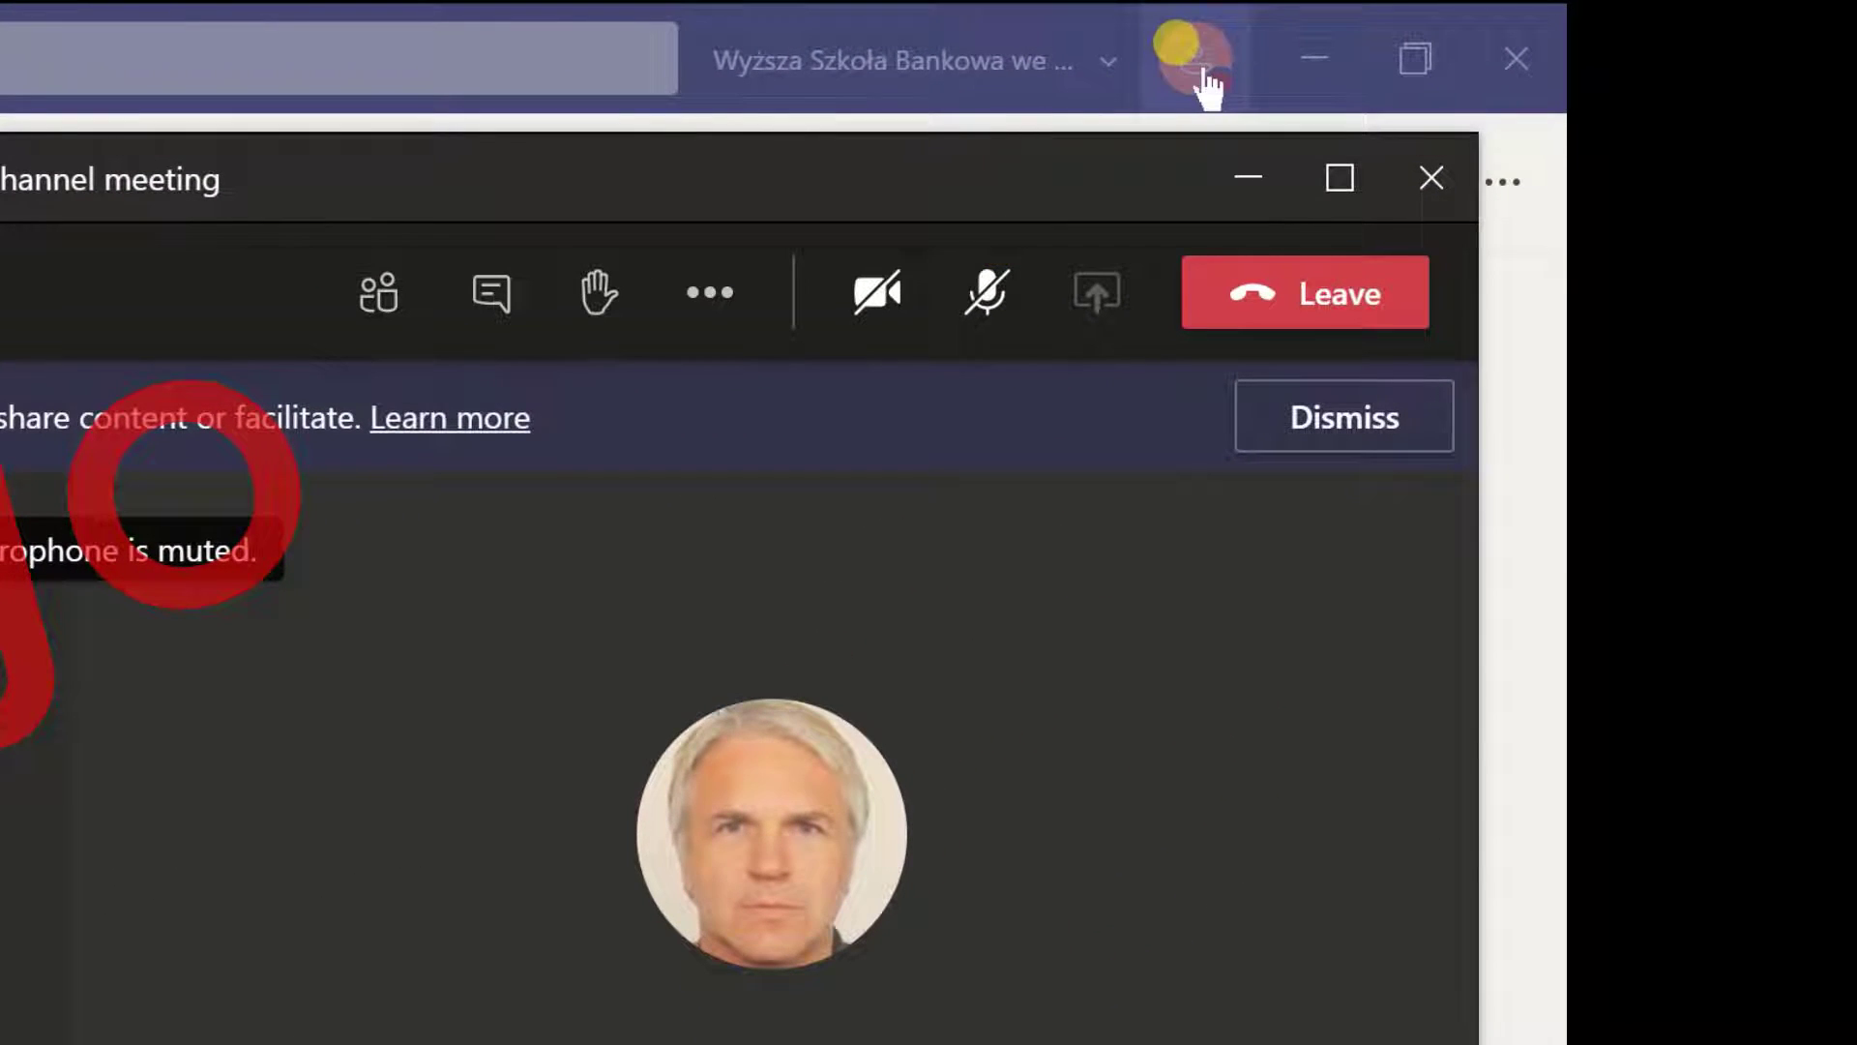
Open the application's device settings, check the audio device, speaker and microphone choices, and close the settings
click(1193, 78)
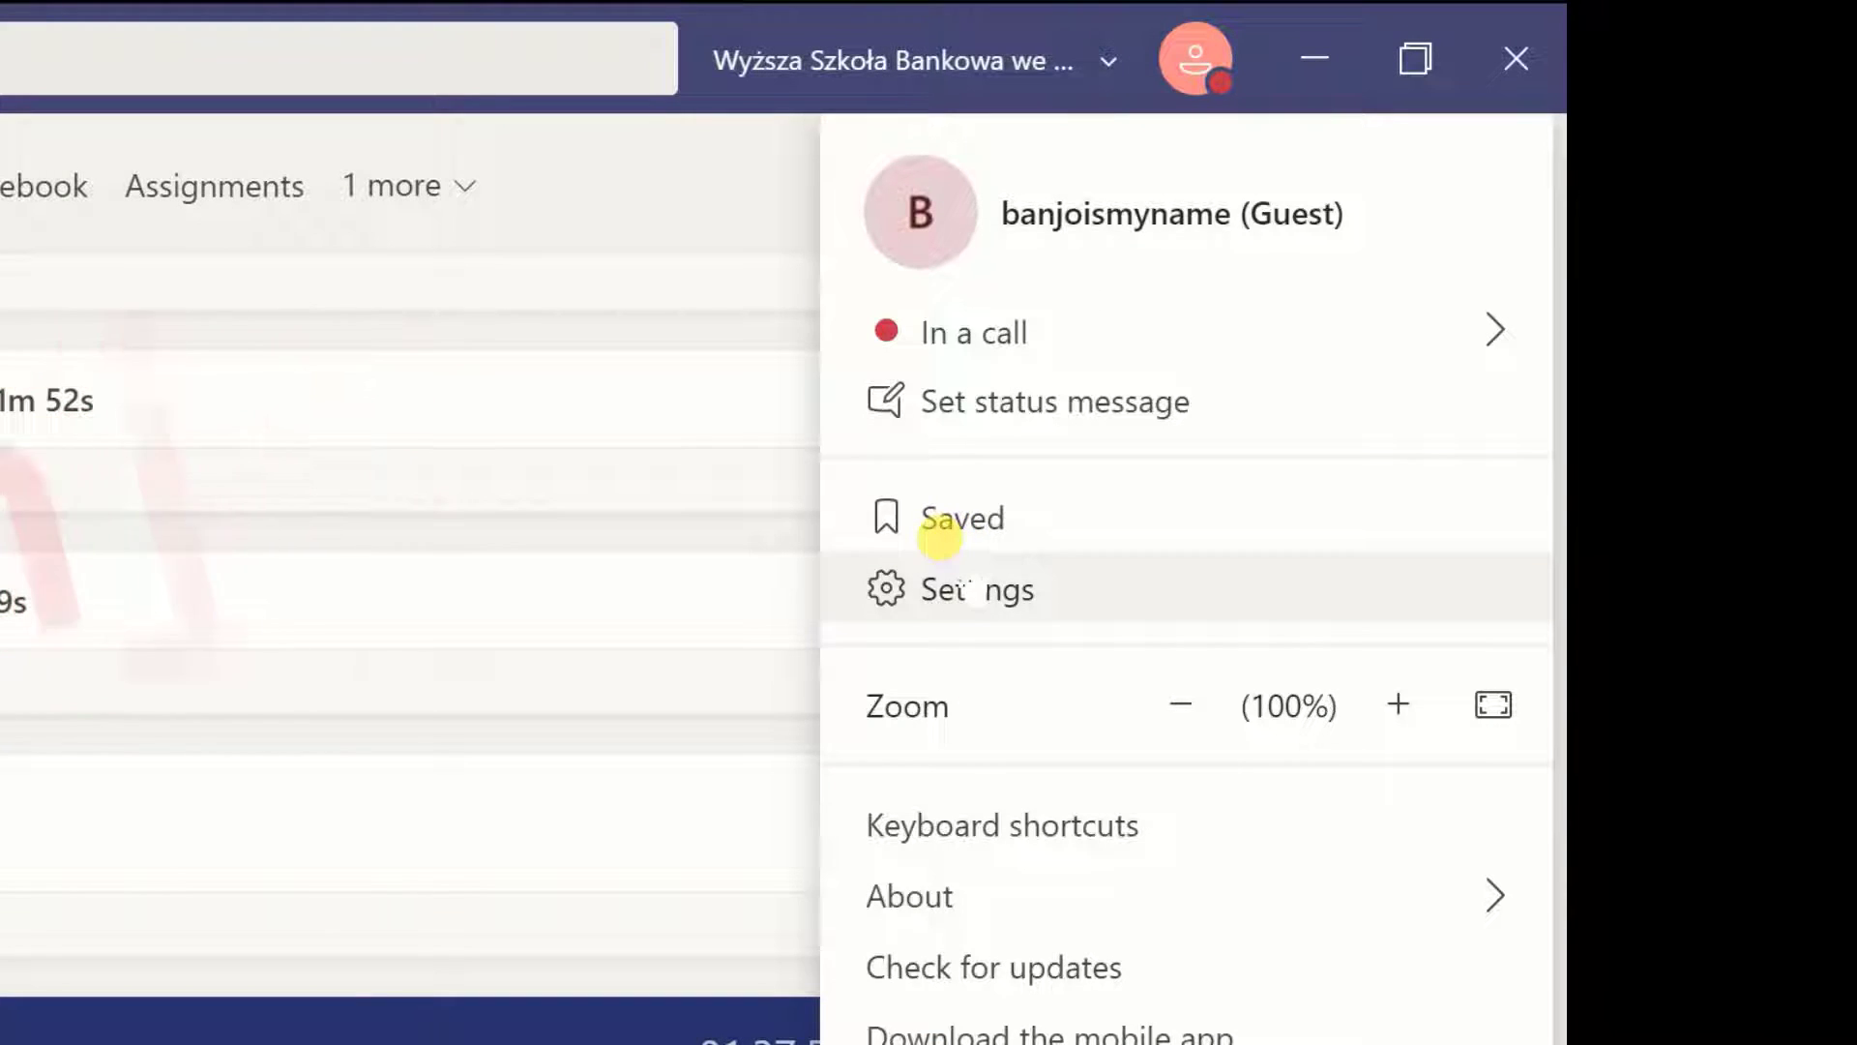
click(937, 561)
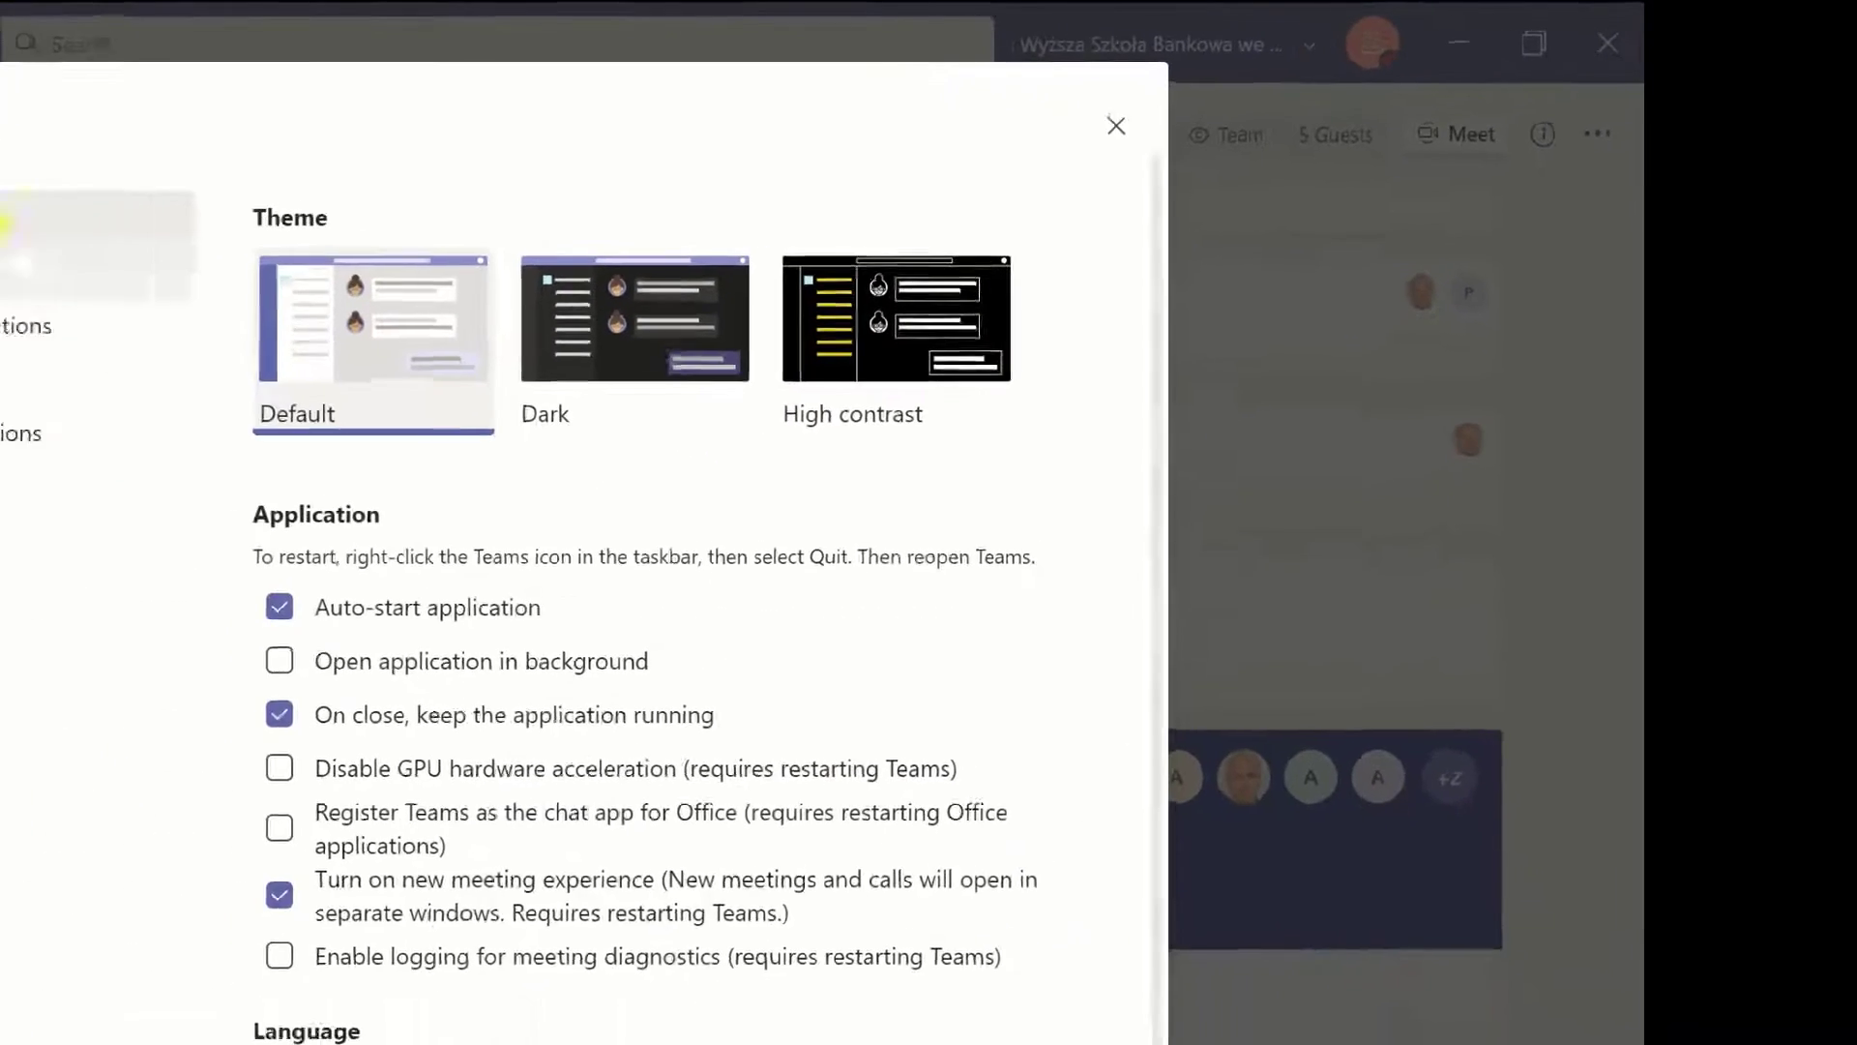
click(111, 347)
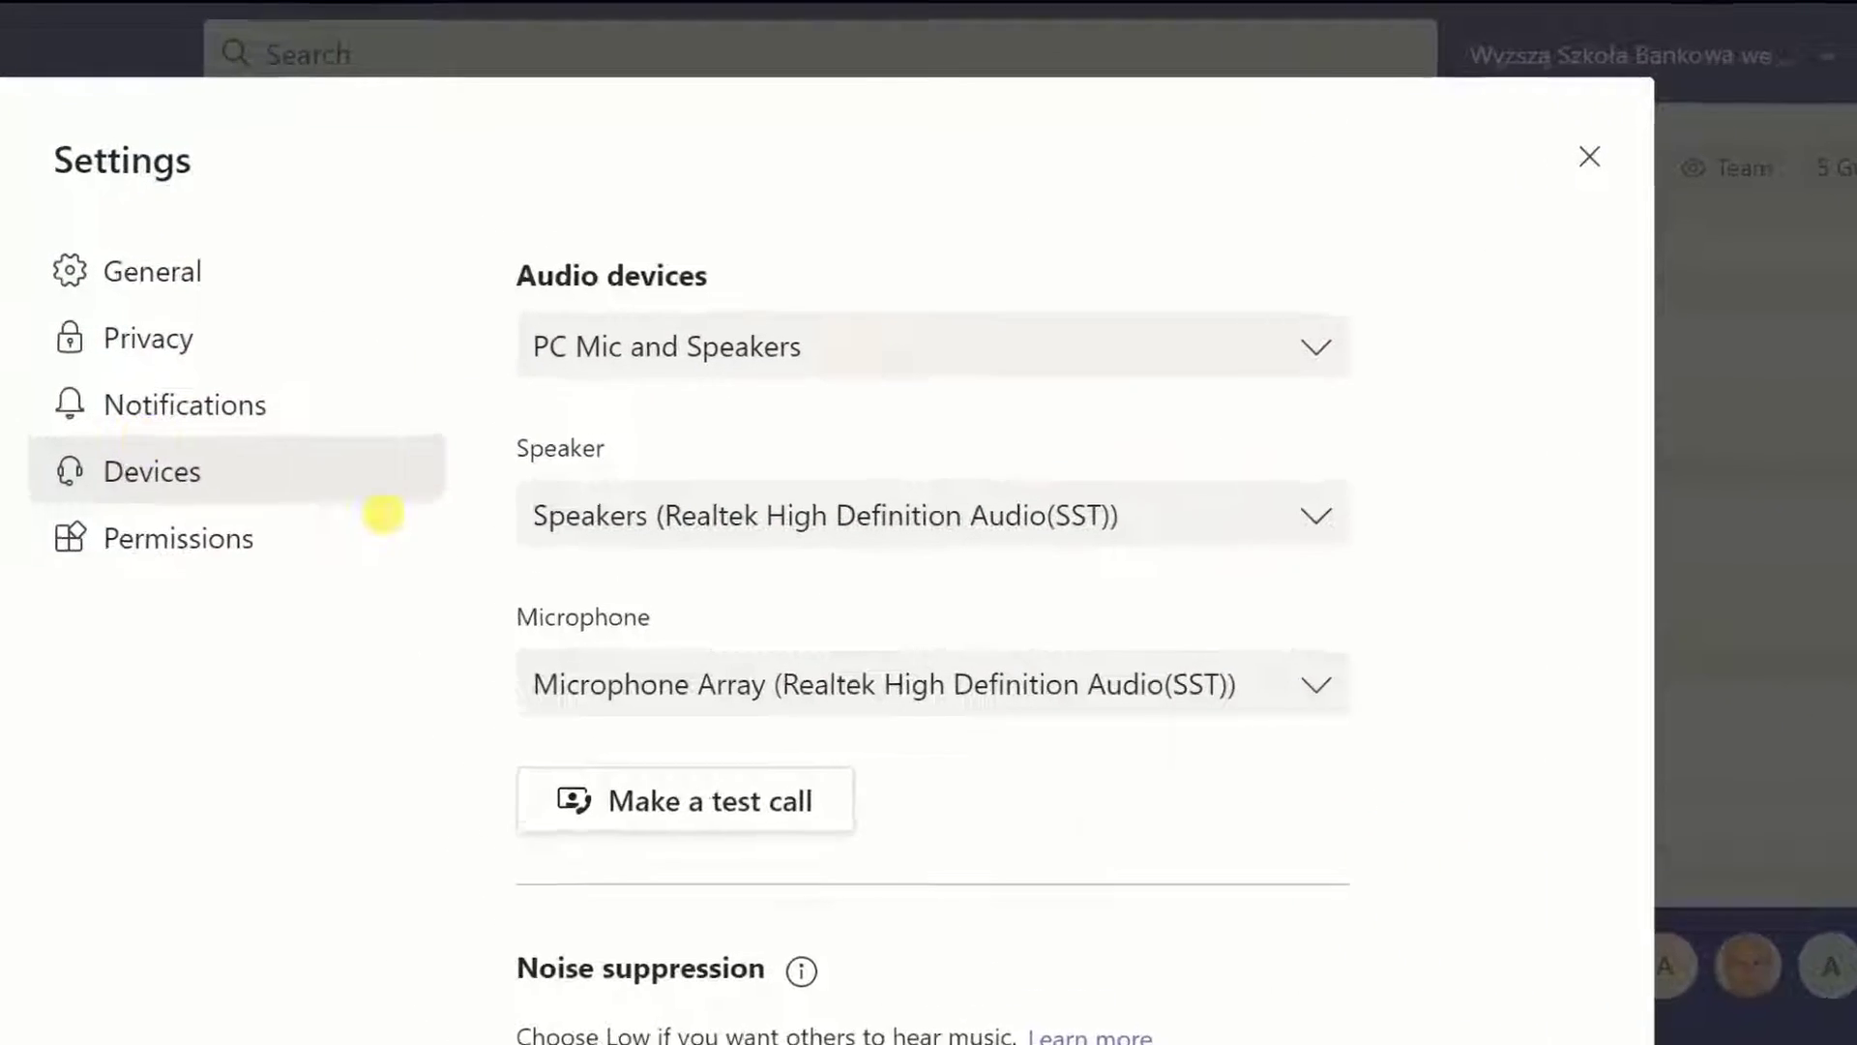
click(709, 350)
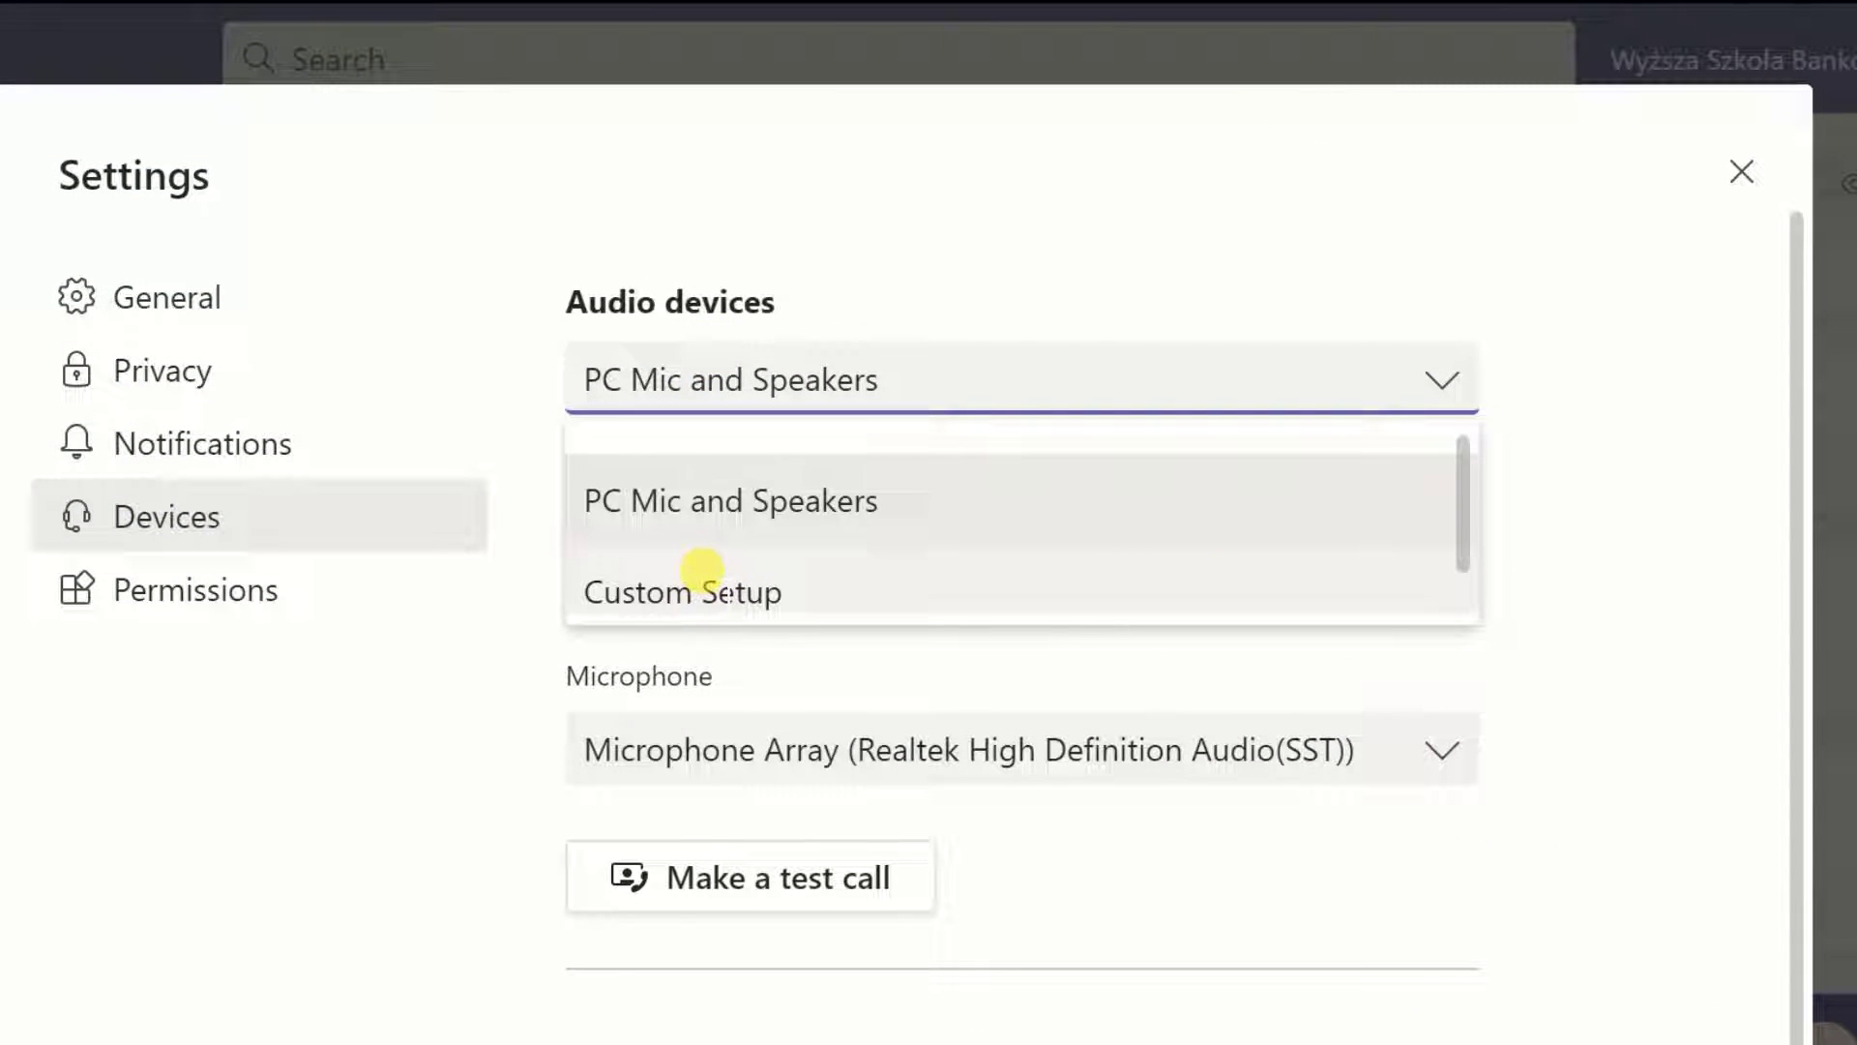
click(404, 709)
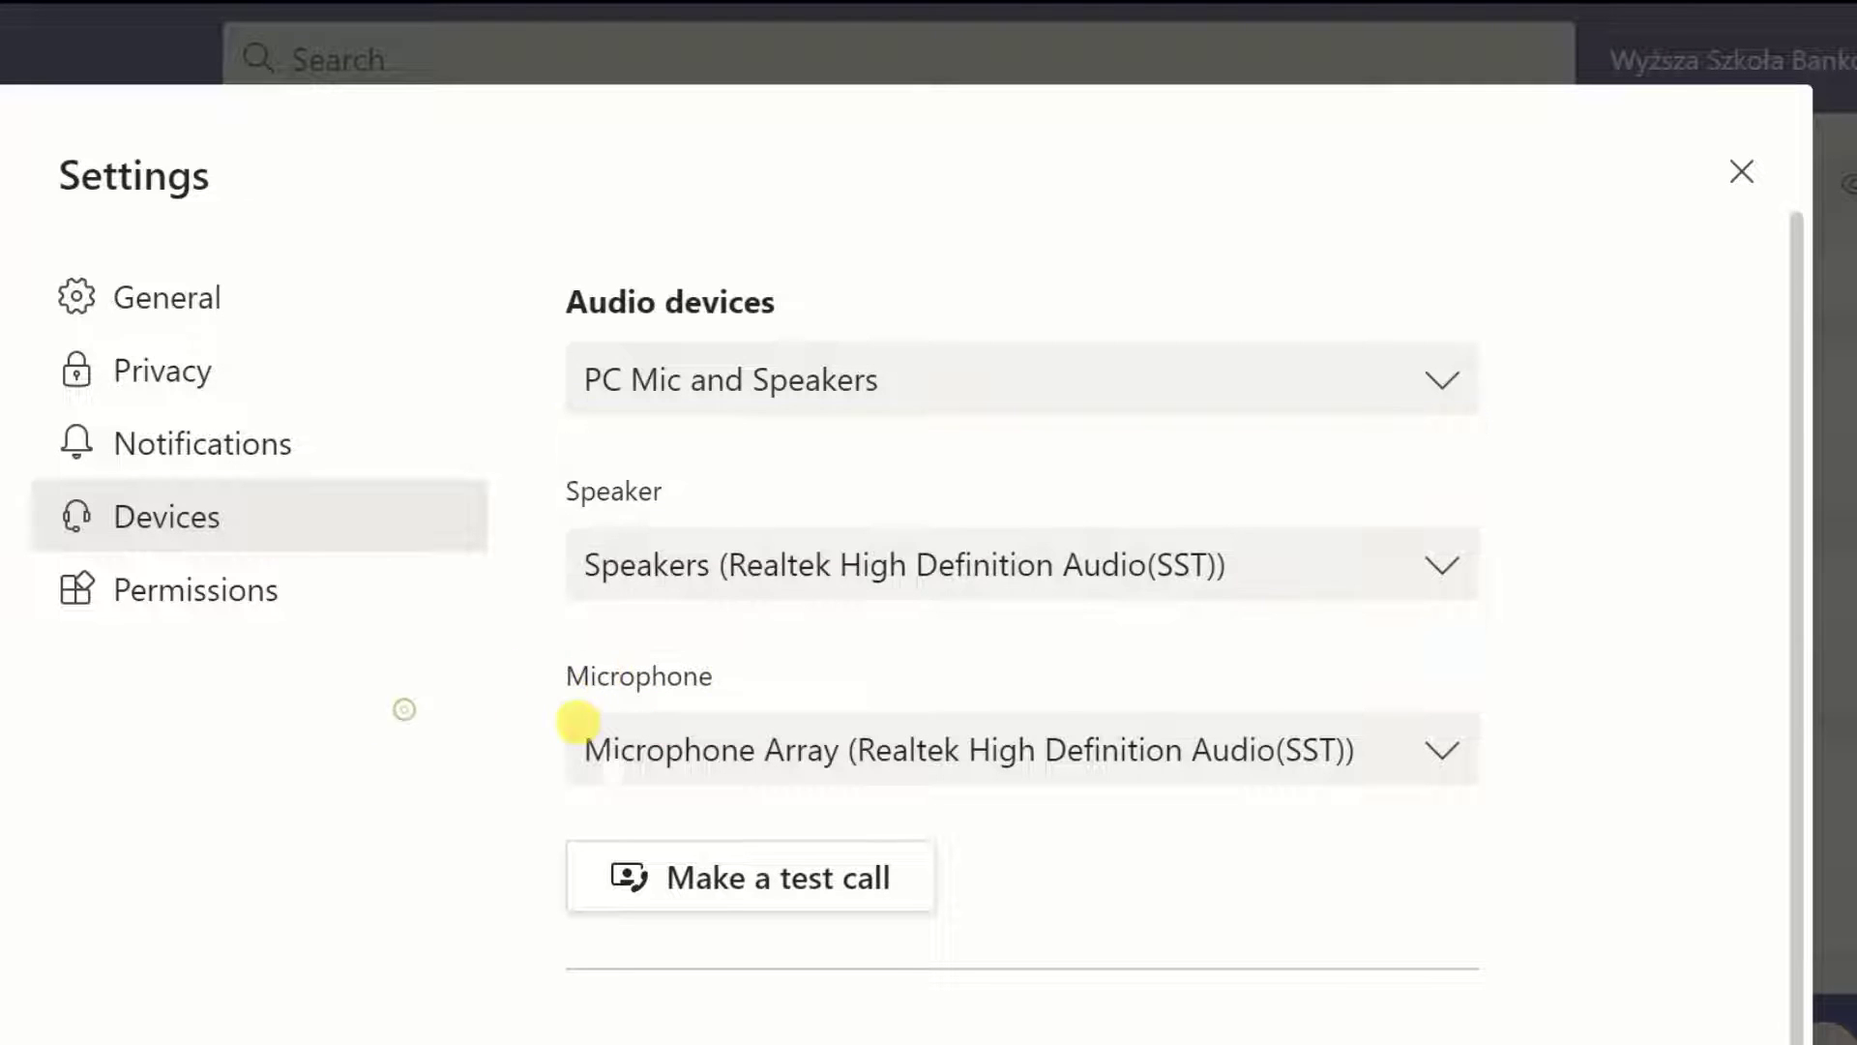
click(750, 546)
click(752, 682)
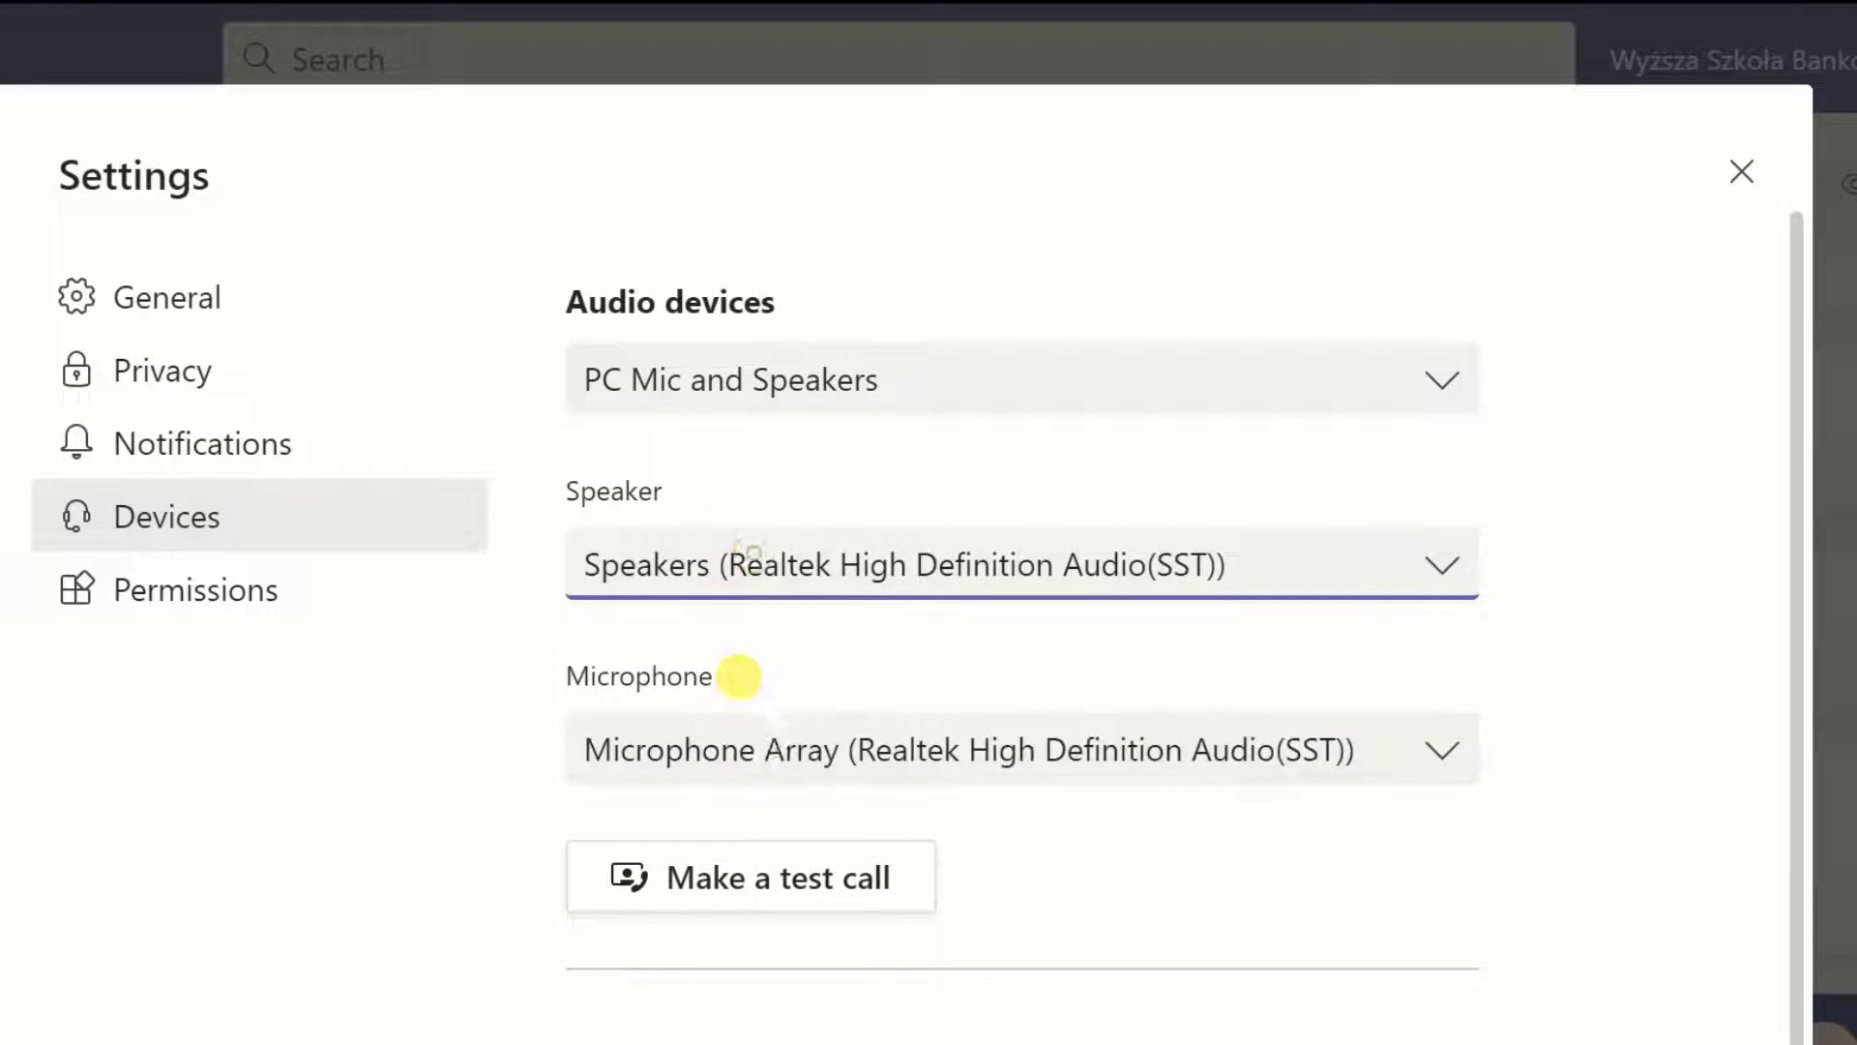
click(742, 740)
click(438, 611)
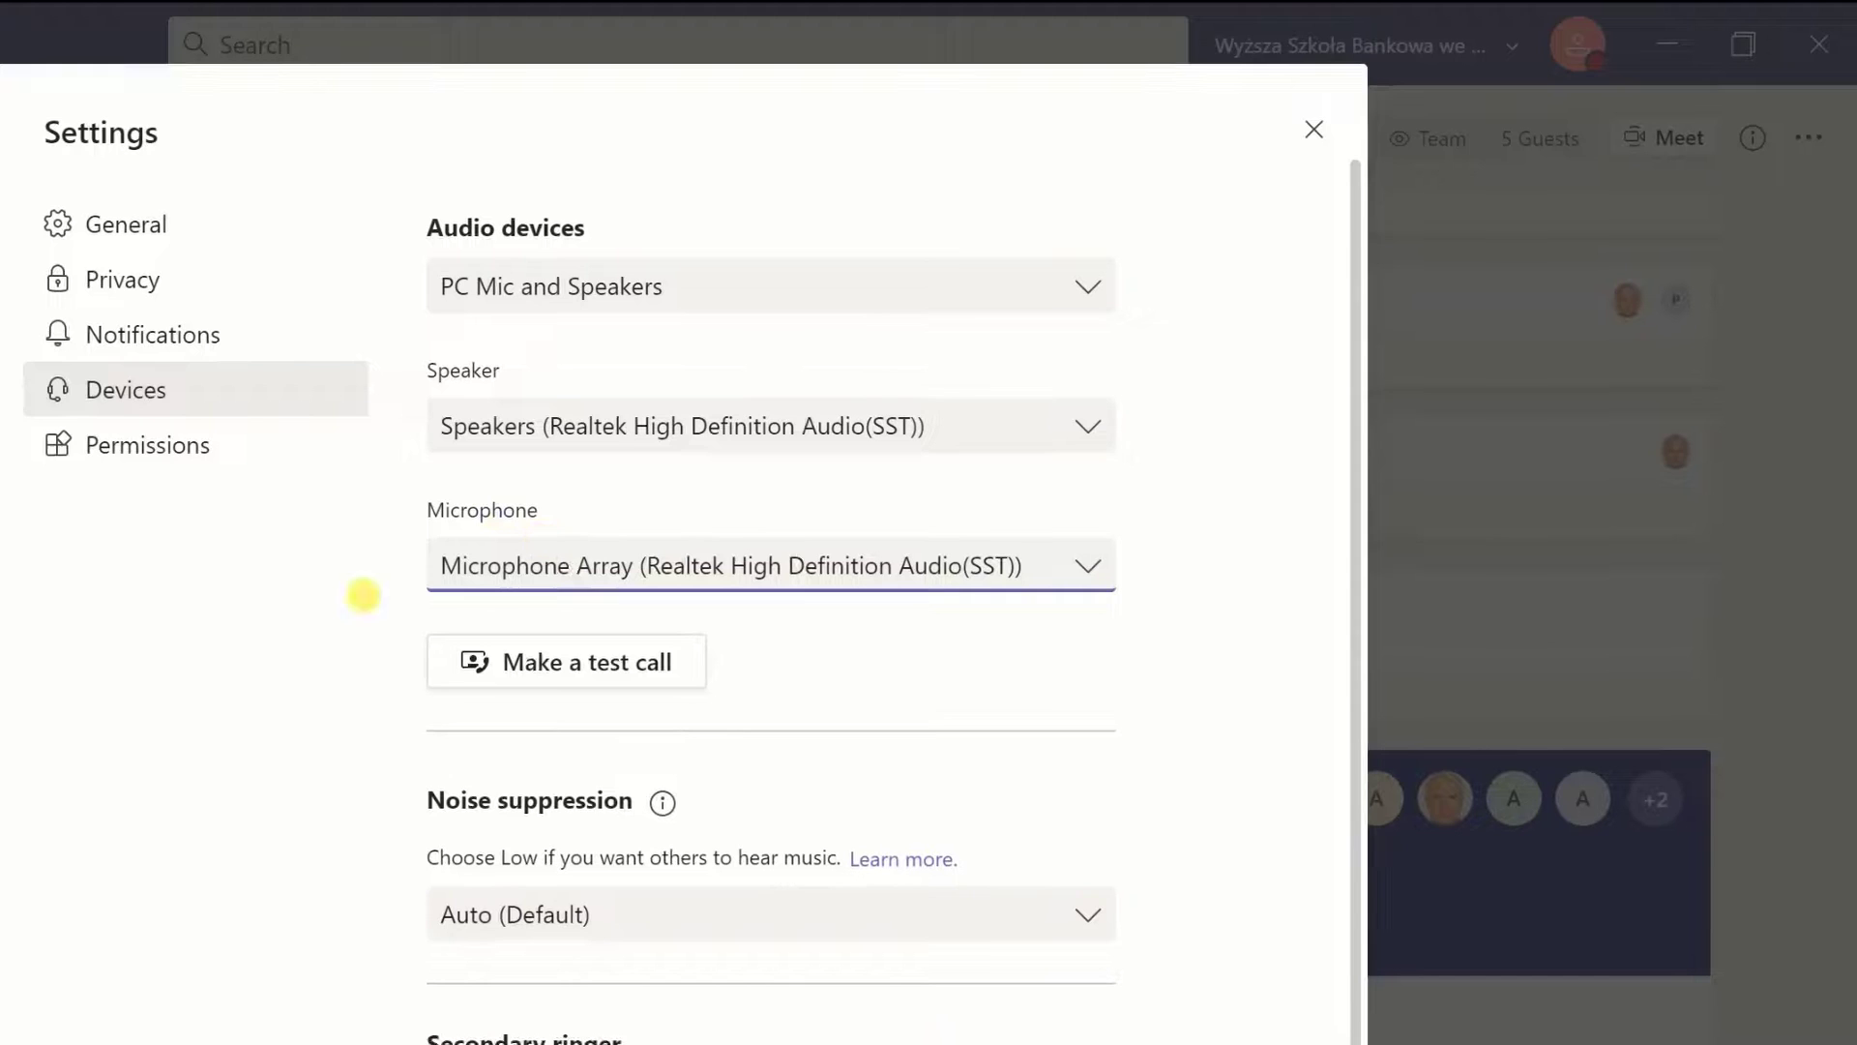
click(1312, 127)
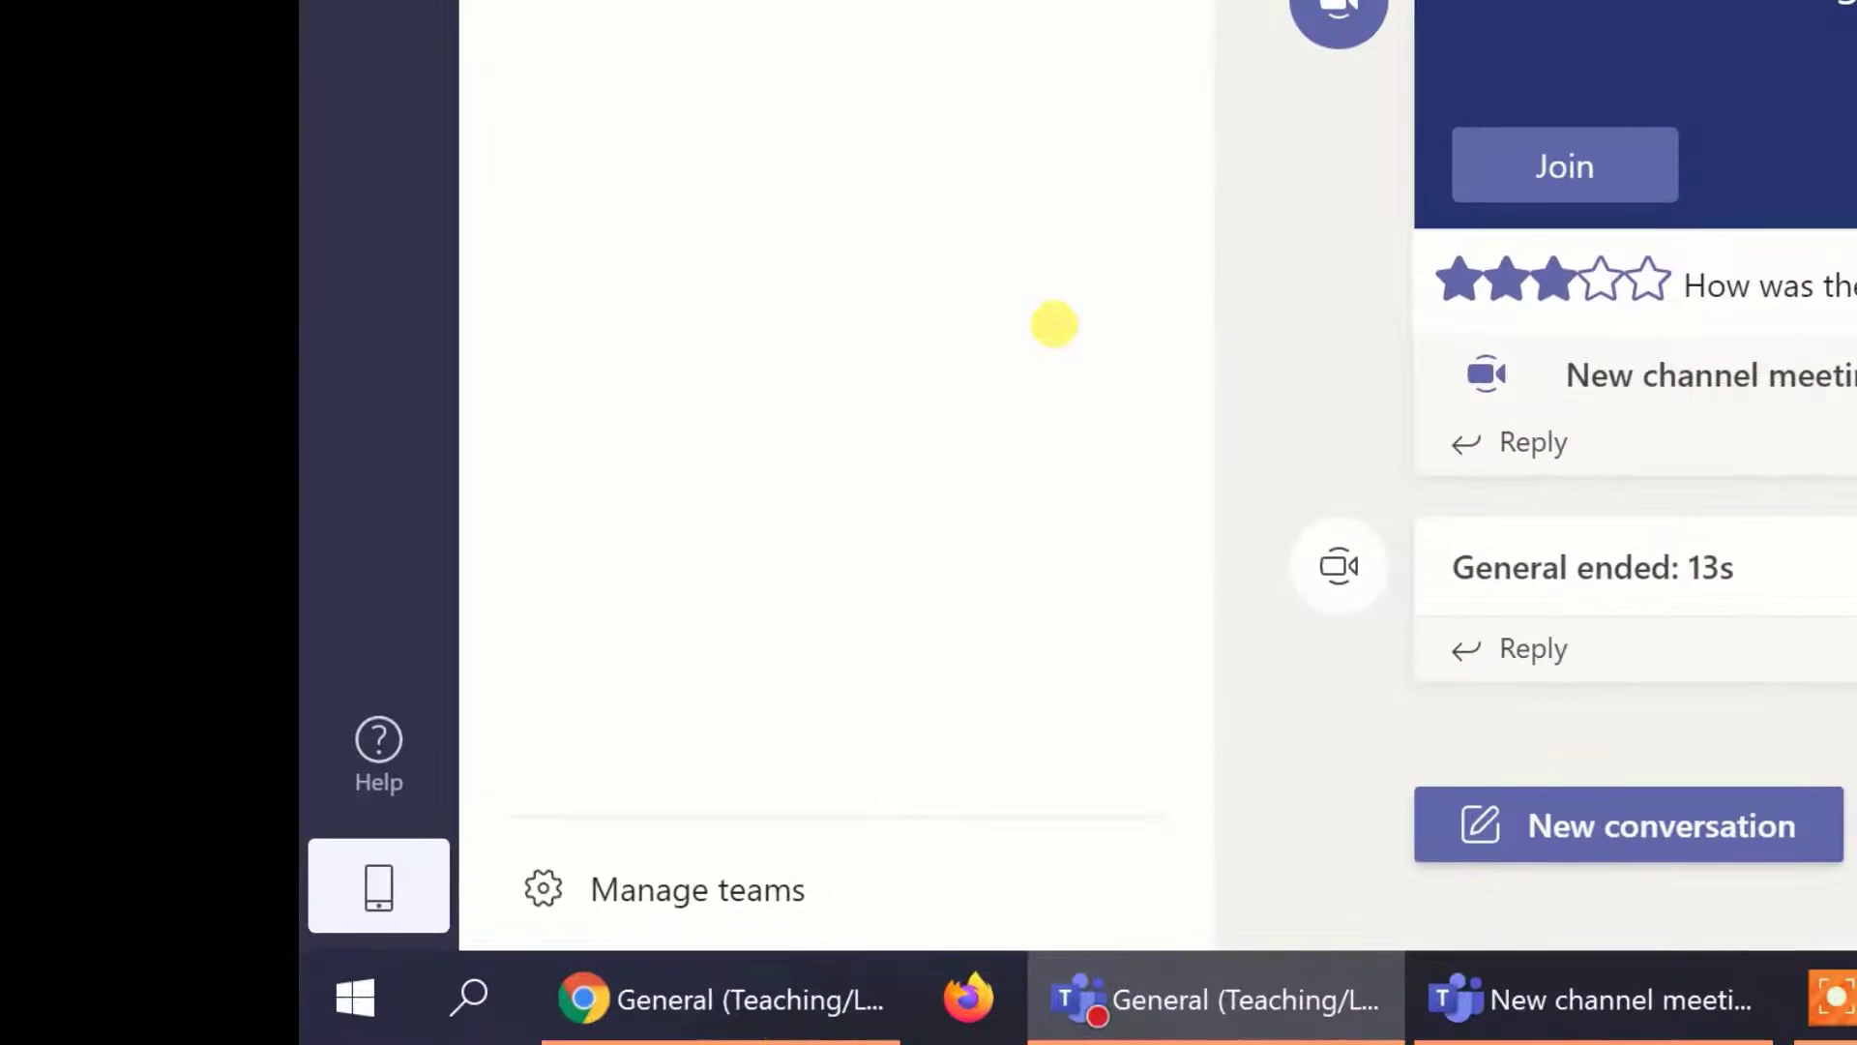
Switch to the Chrome browser and start a new meeting in the General channel
click(745, 1025)
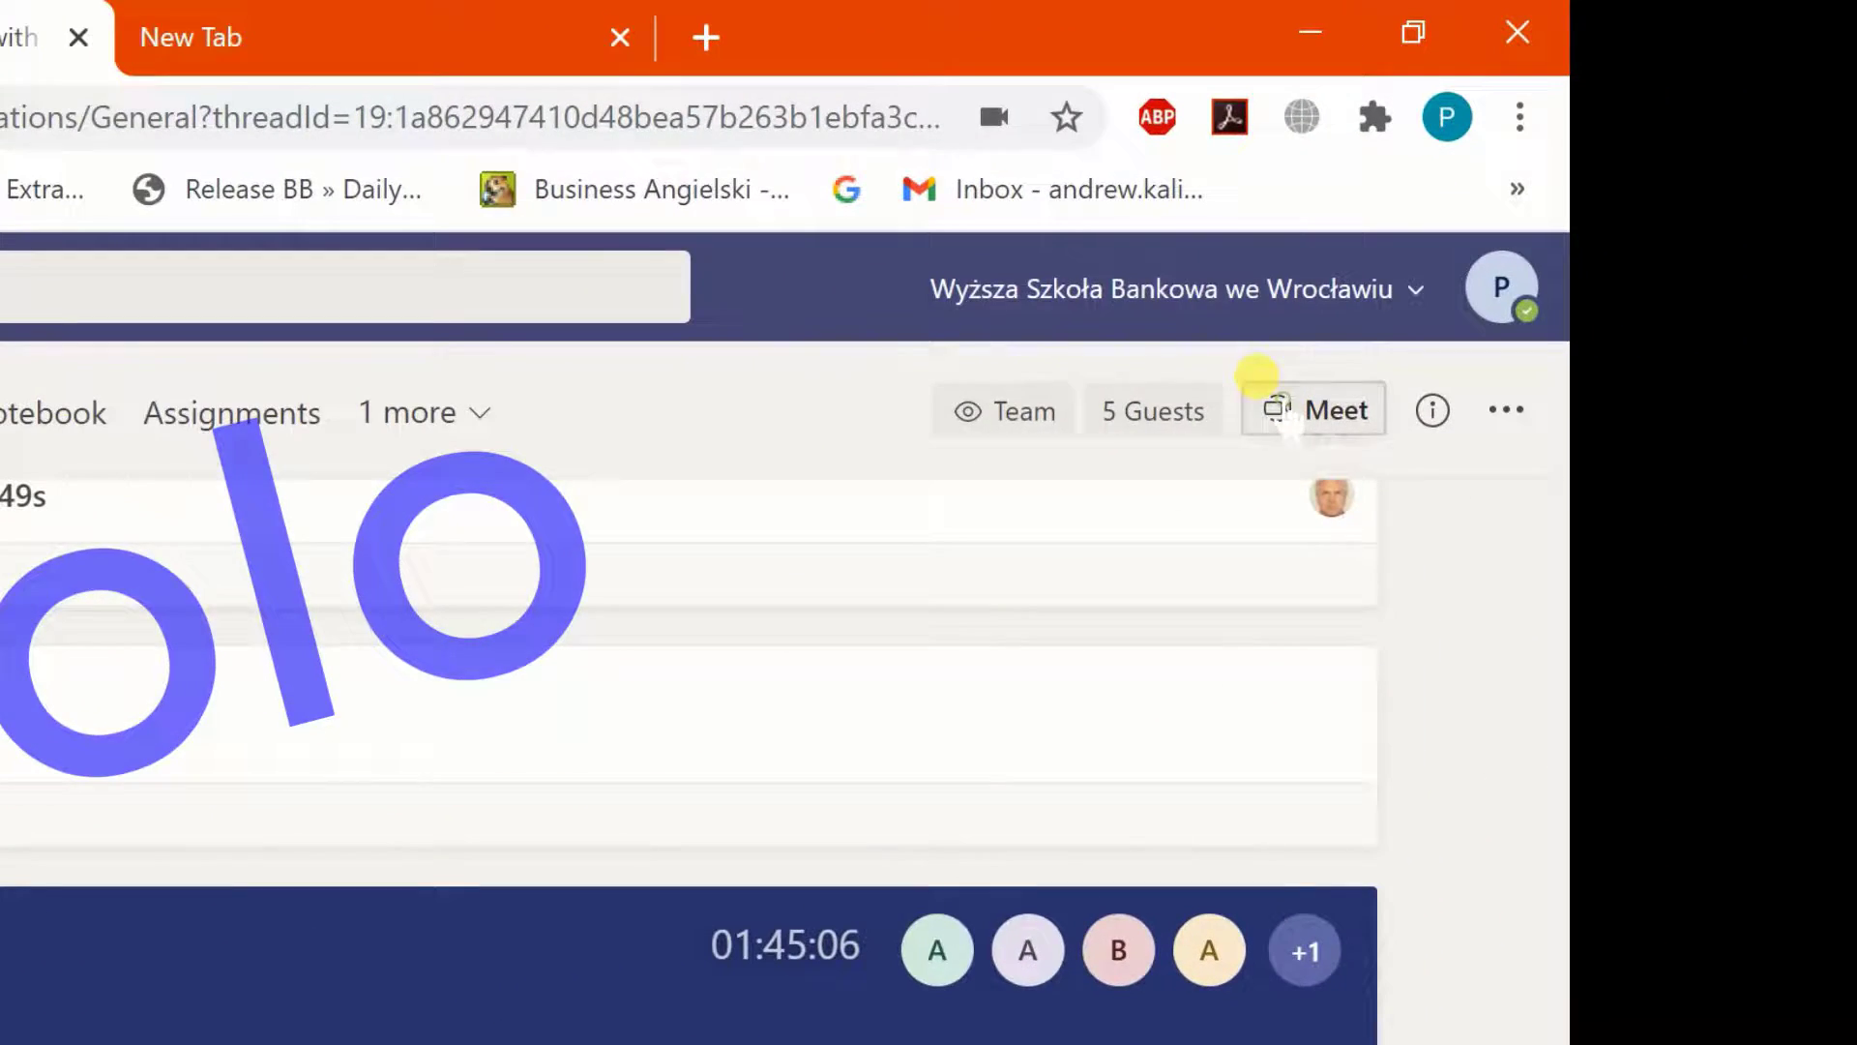
click(1287, 414)
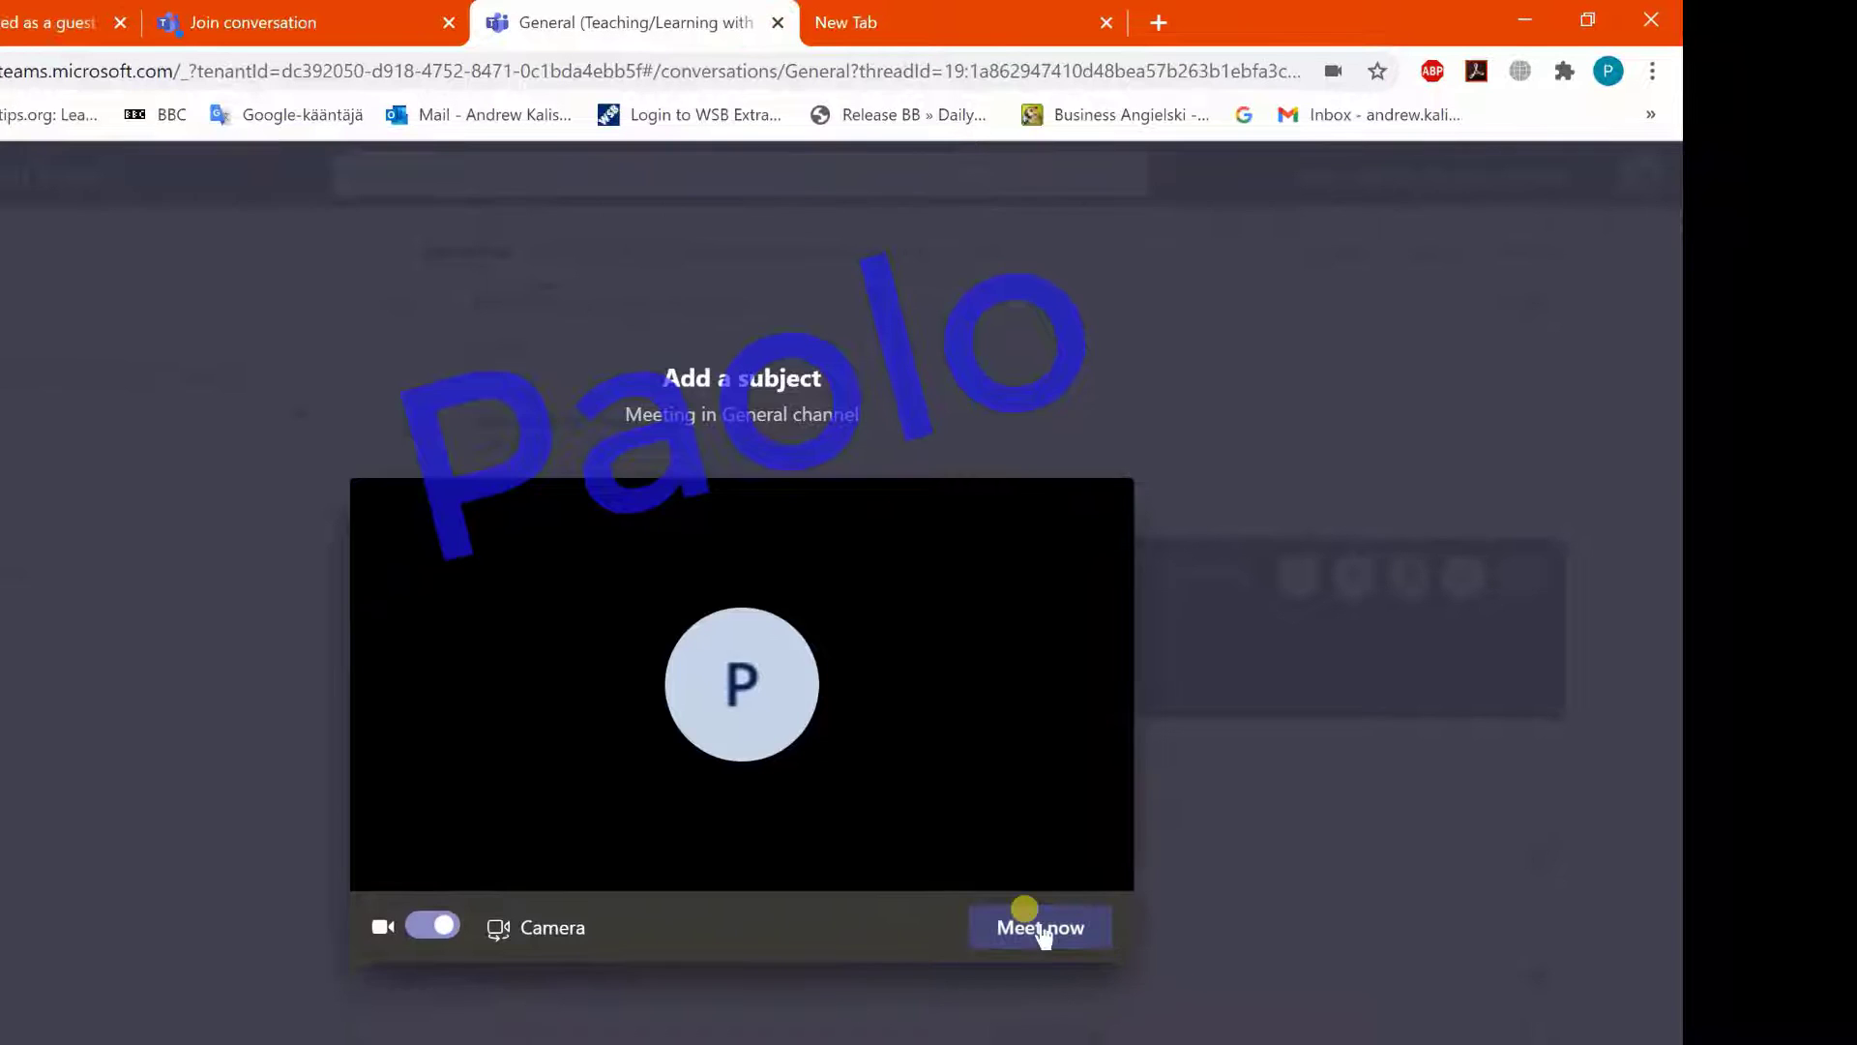
click(1042, 929)
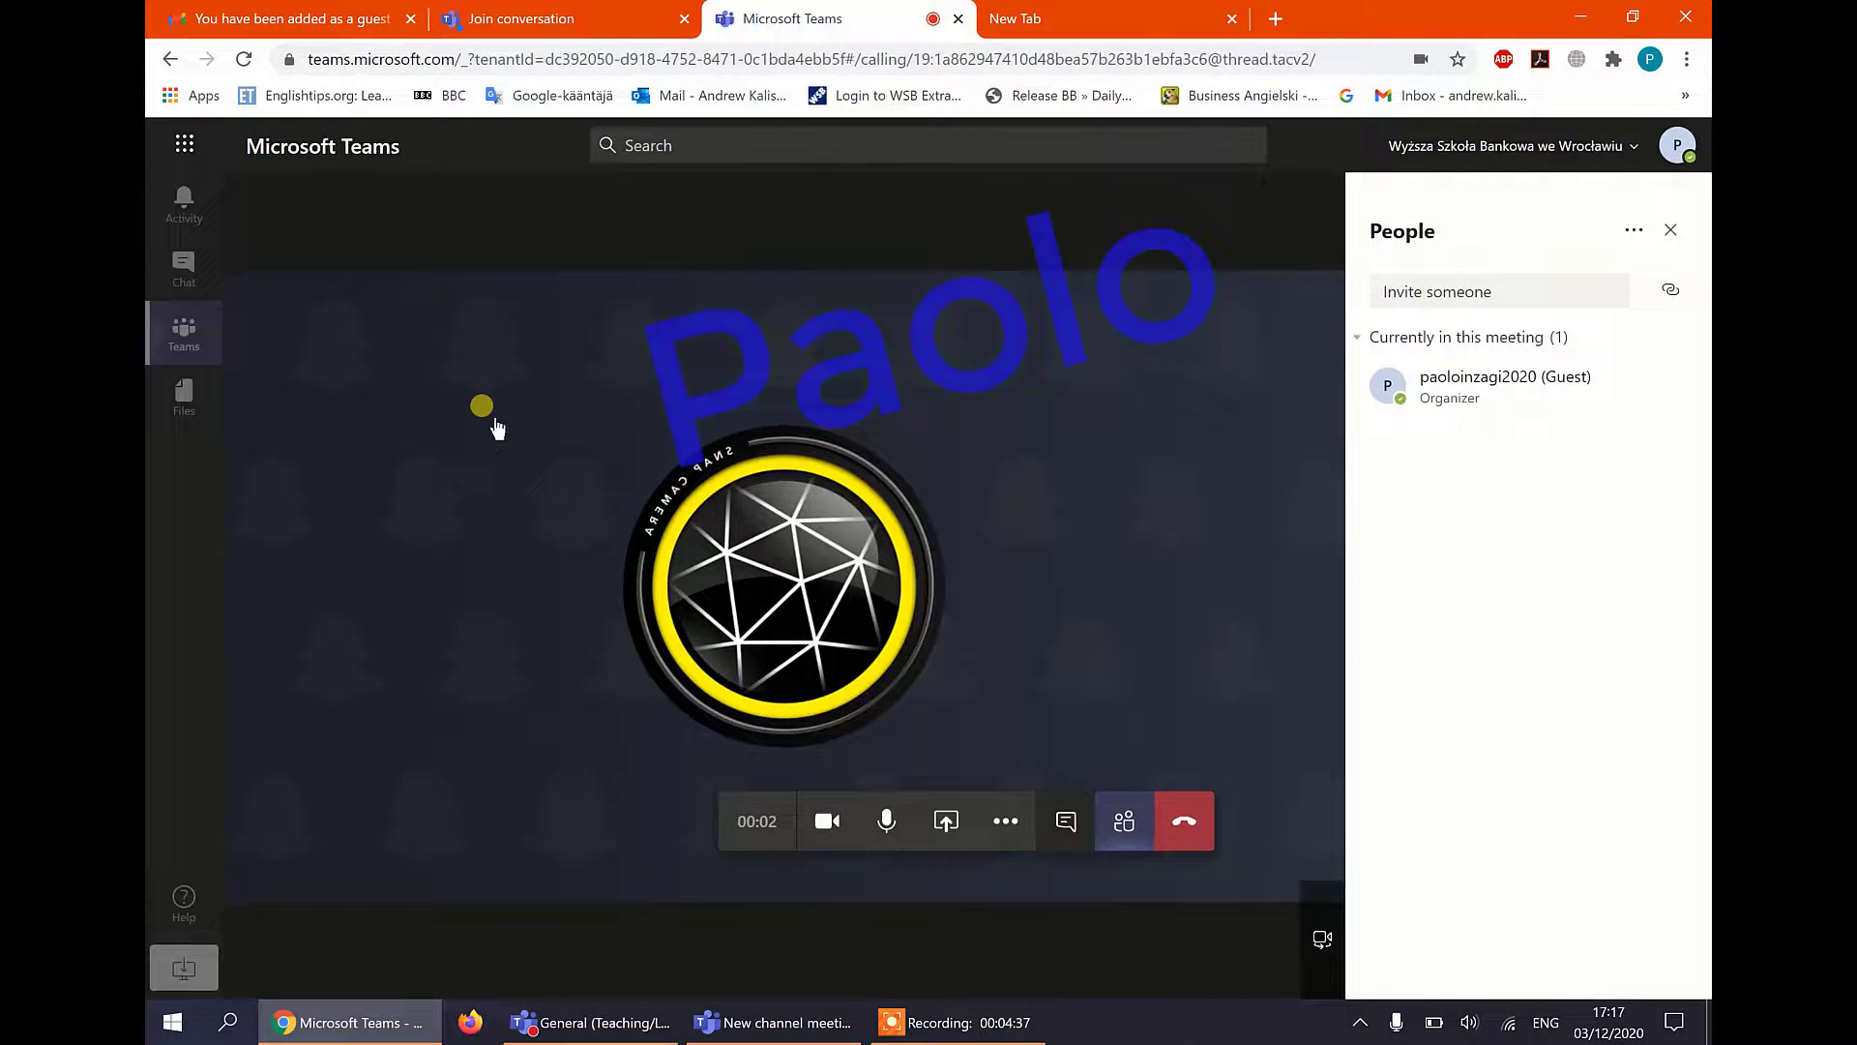
Return to the General channel, hang up the separate call, and open the join screen of the ongoing New channel meeting
click(184, 332)
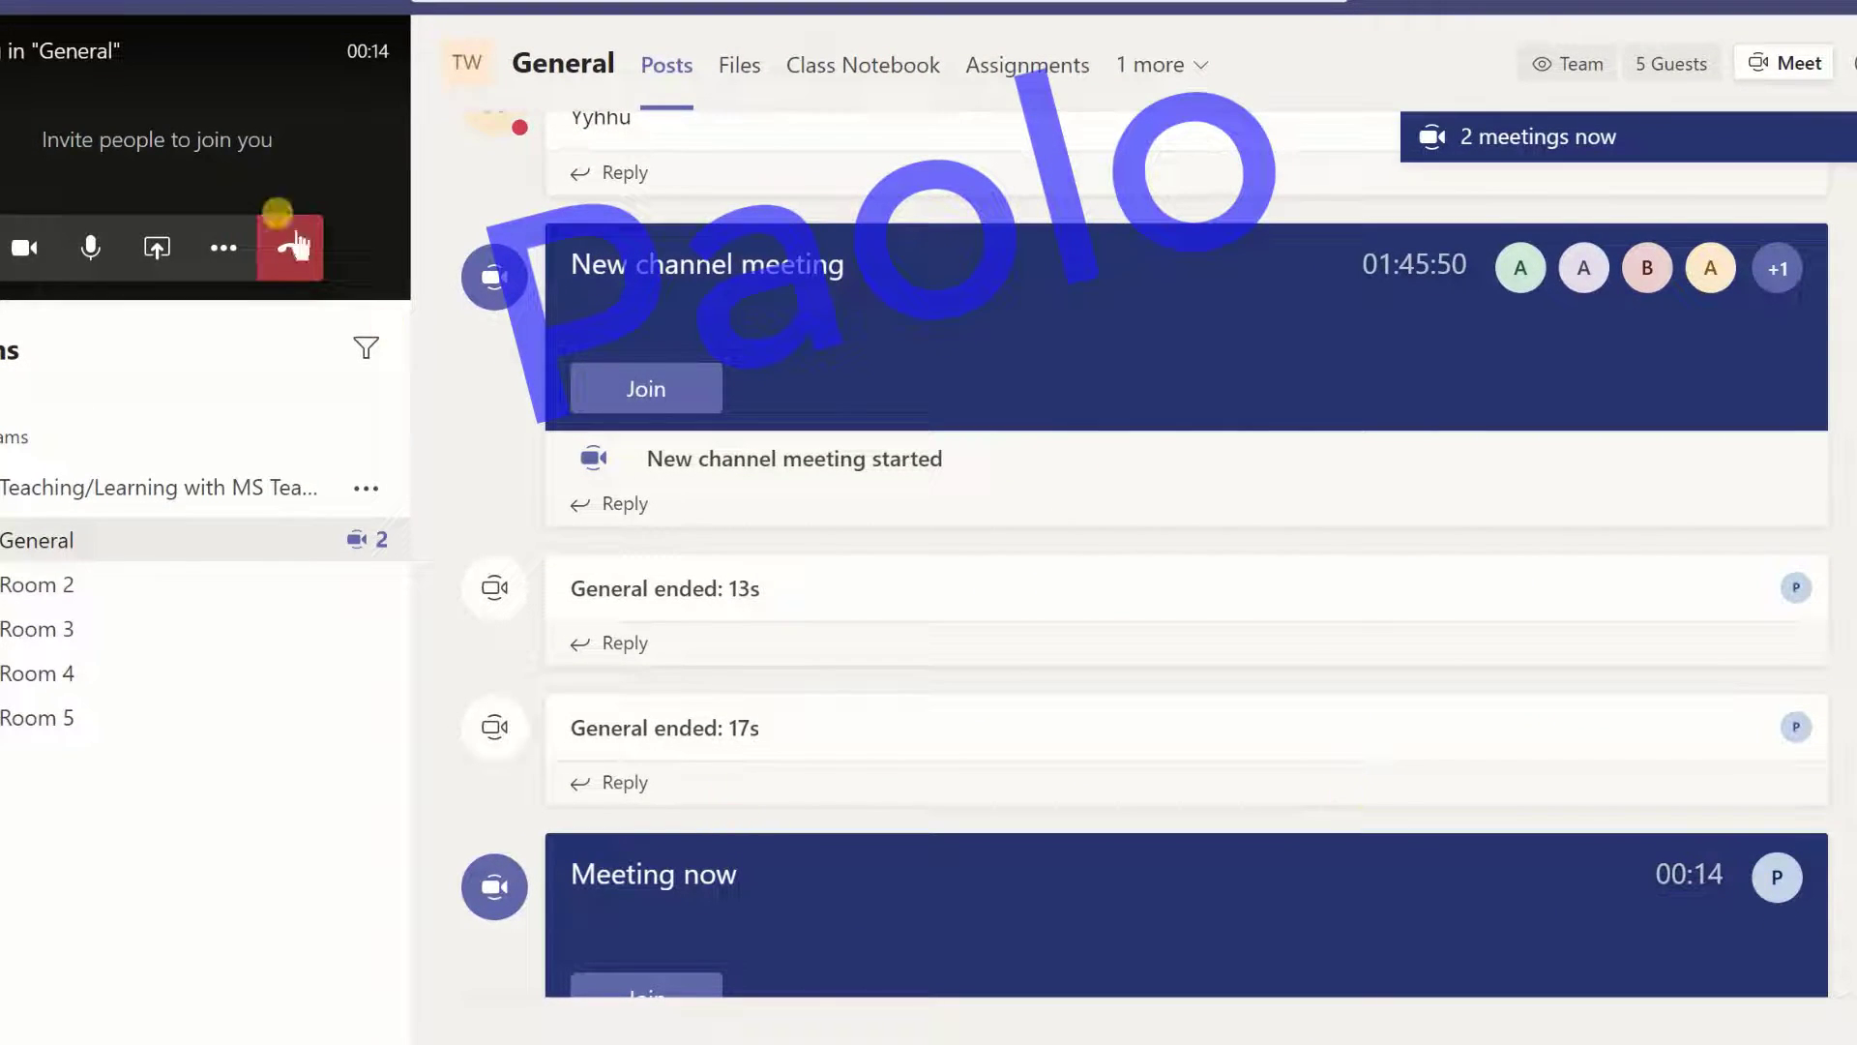
click(293, 248)
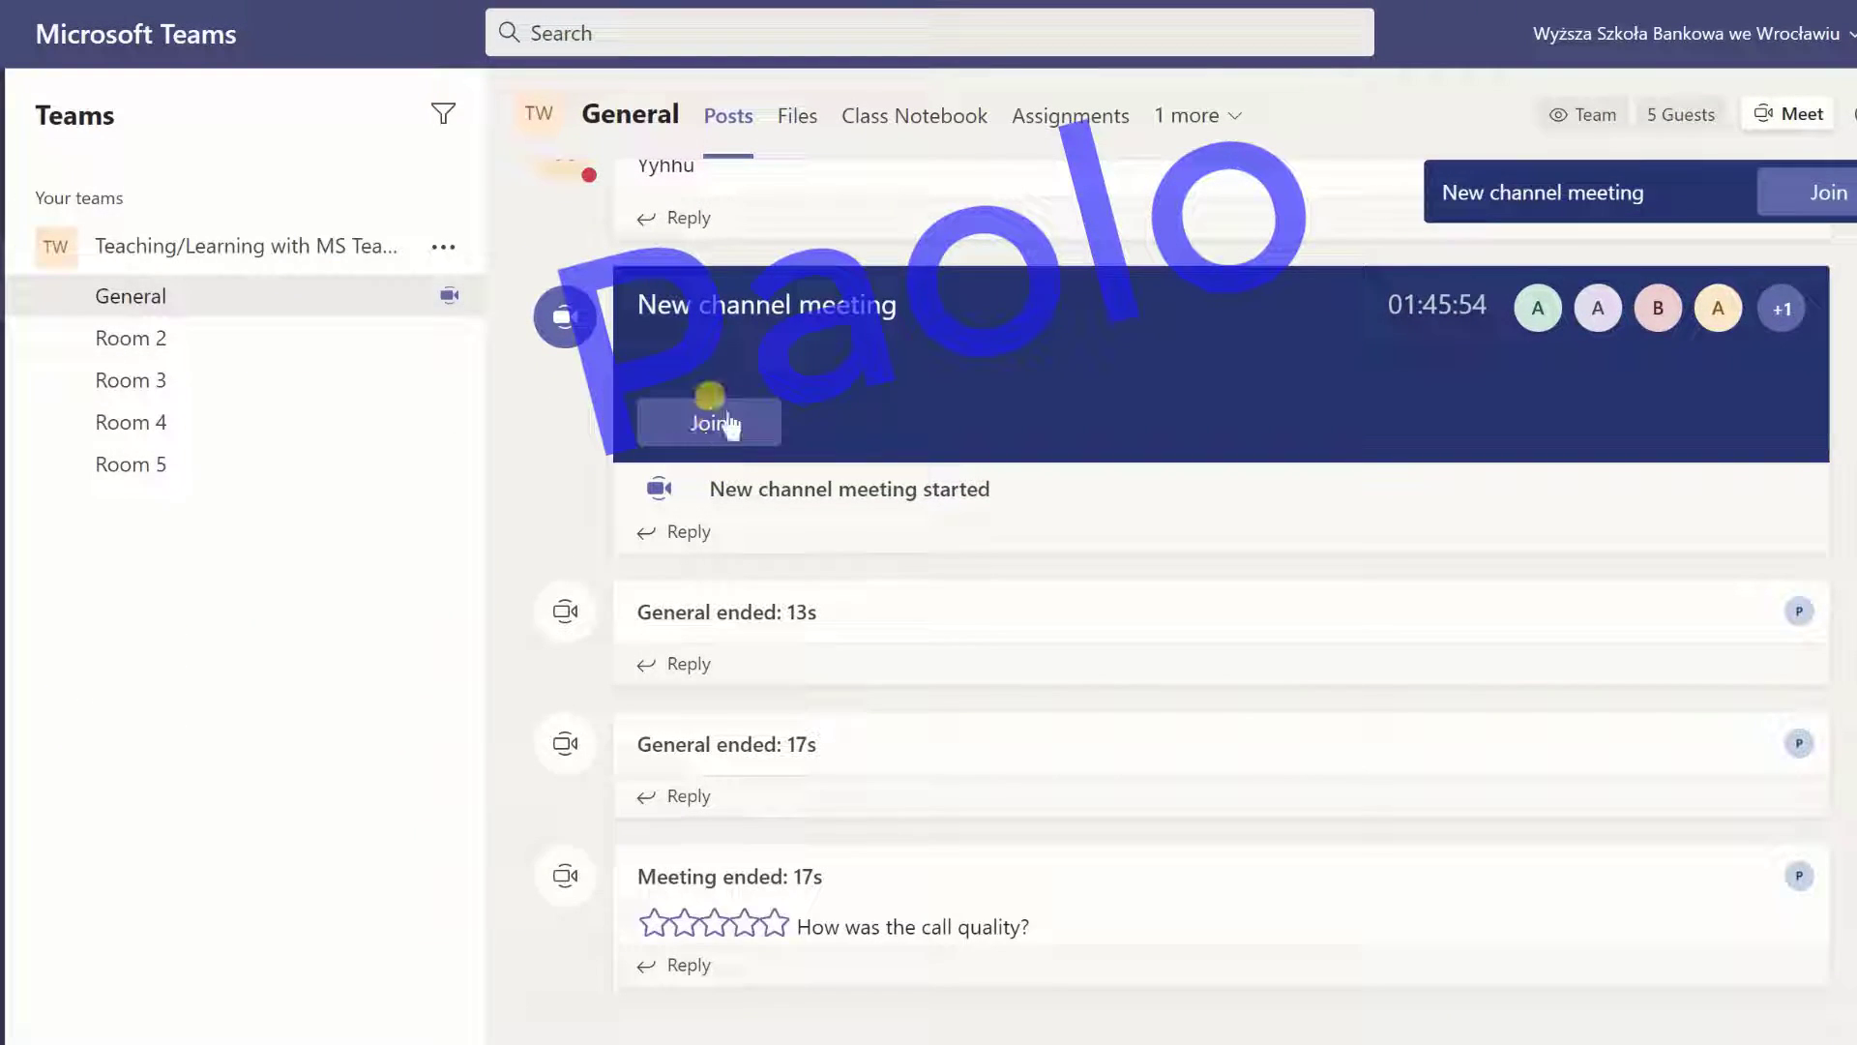
click(727, 423)
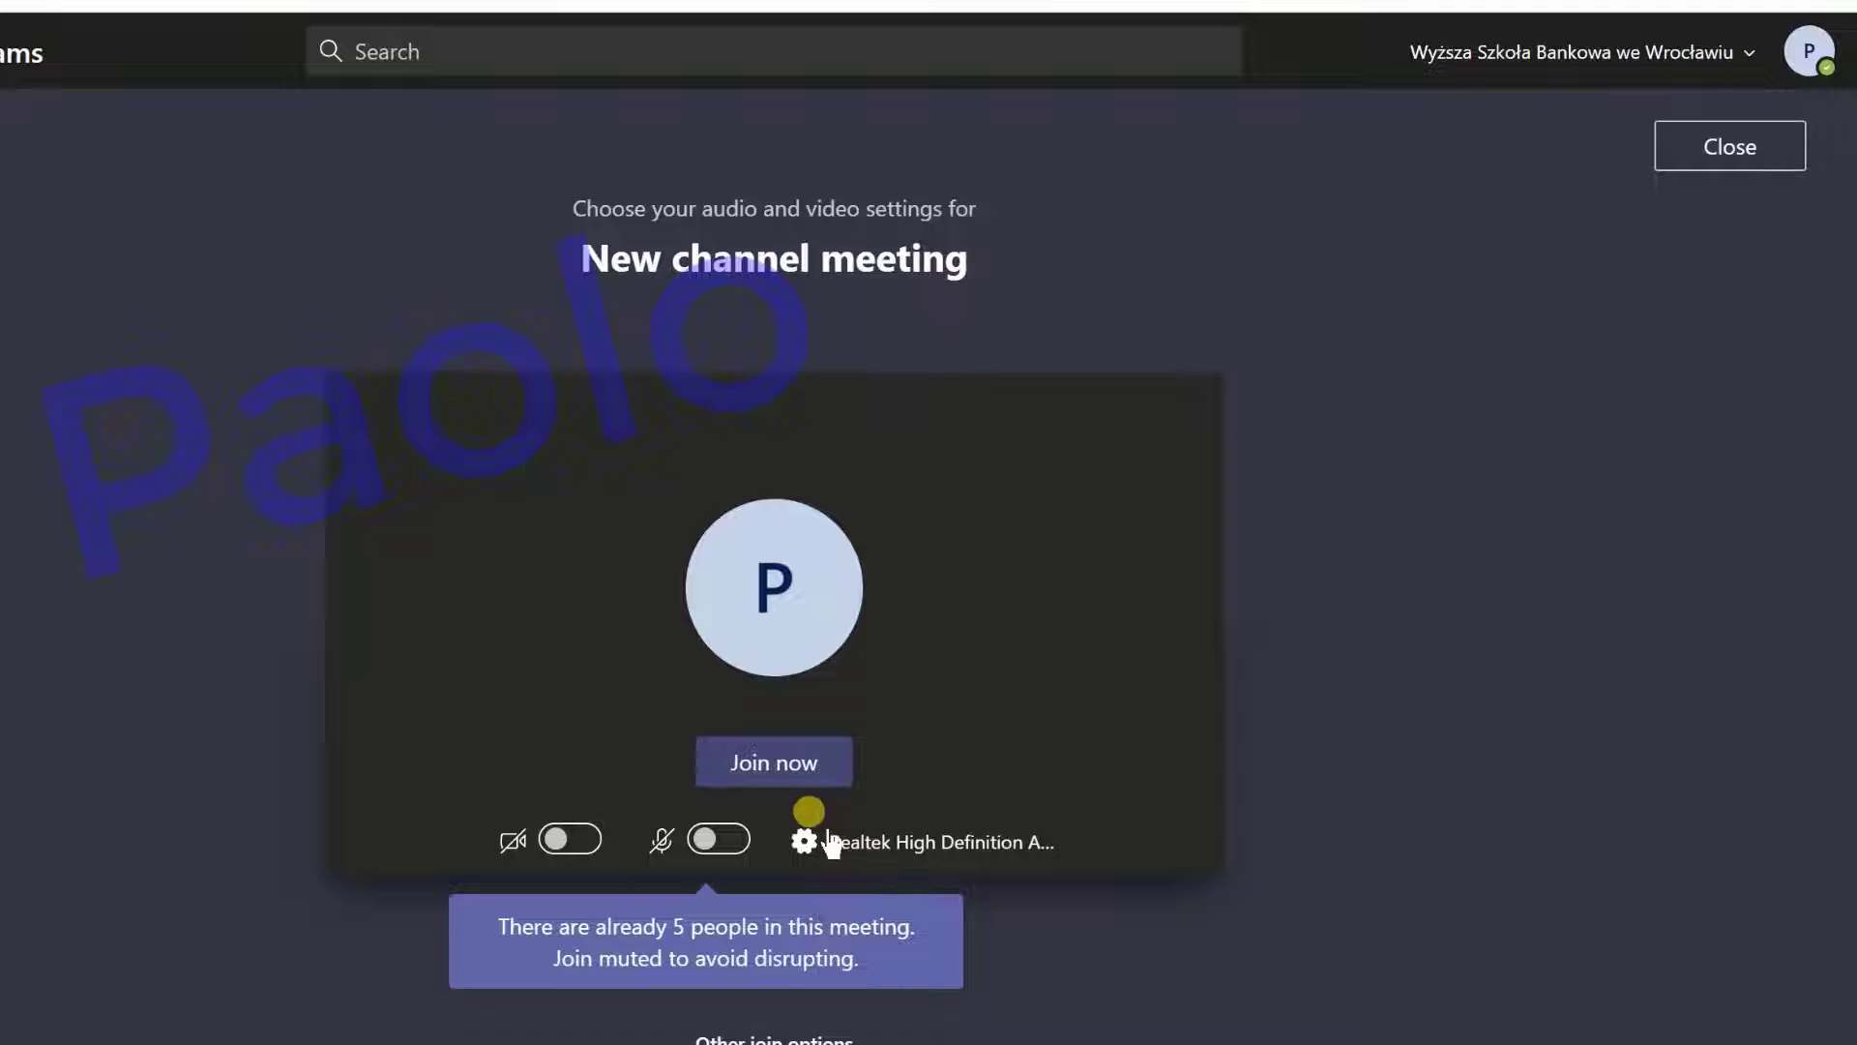
Open the pre-join device settings, choose Custom Setup as the audio device, and check the speaker and microphone choices
click(875, 846)
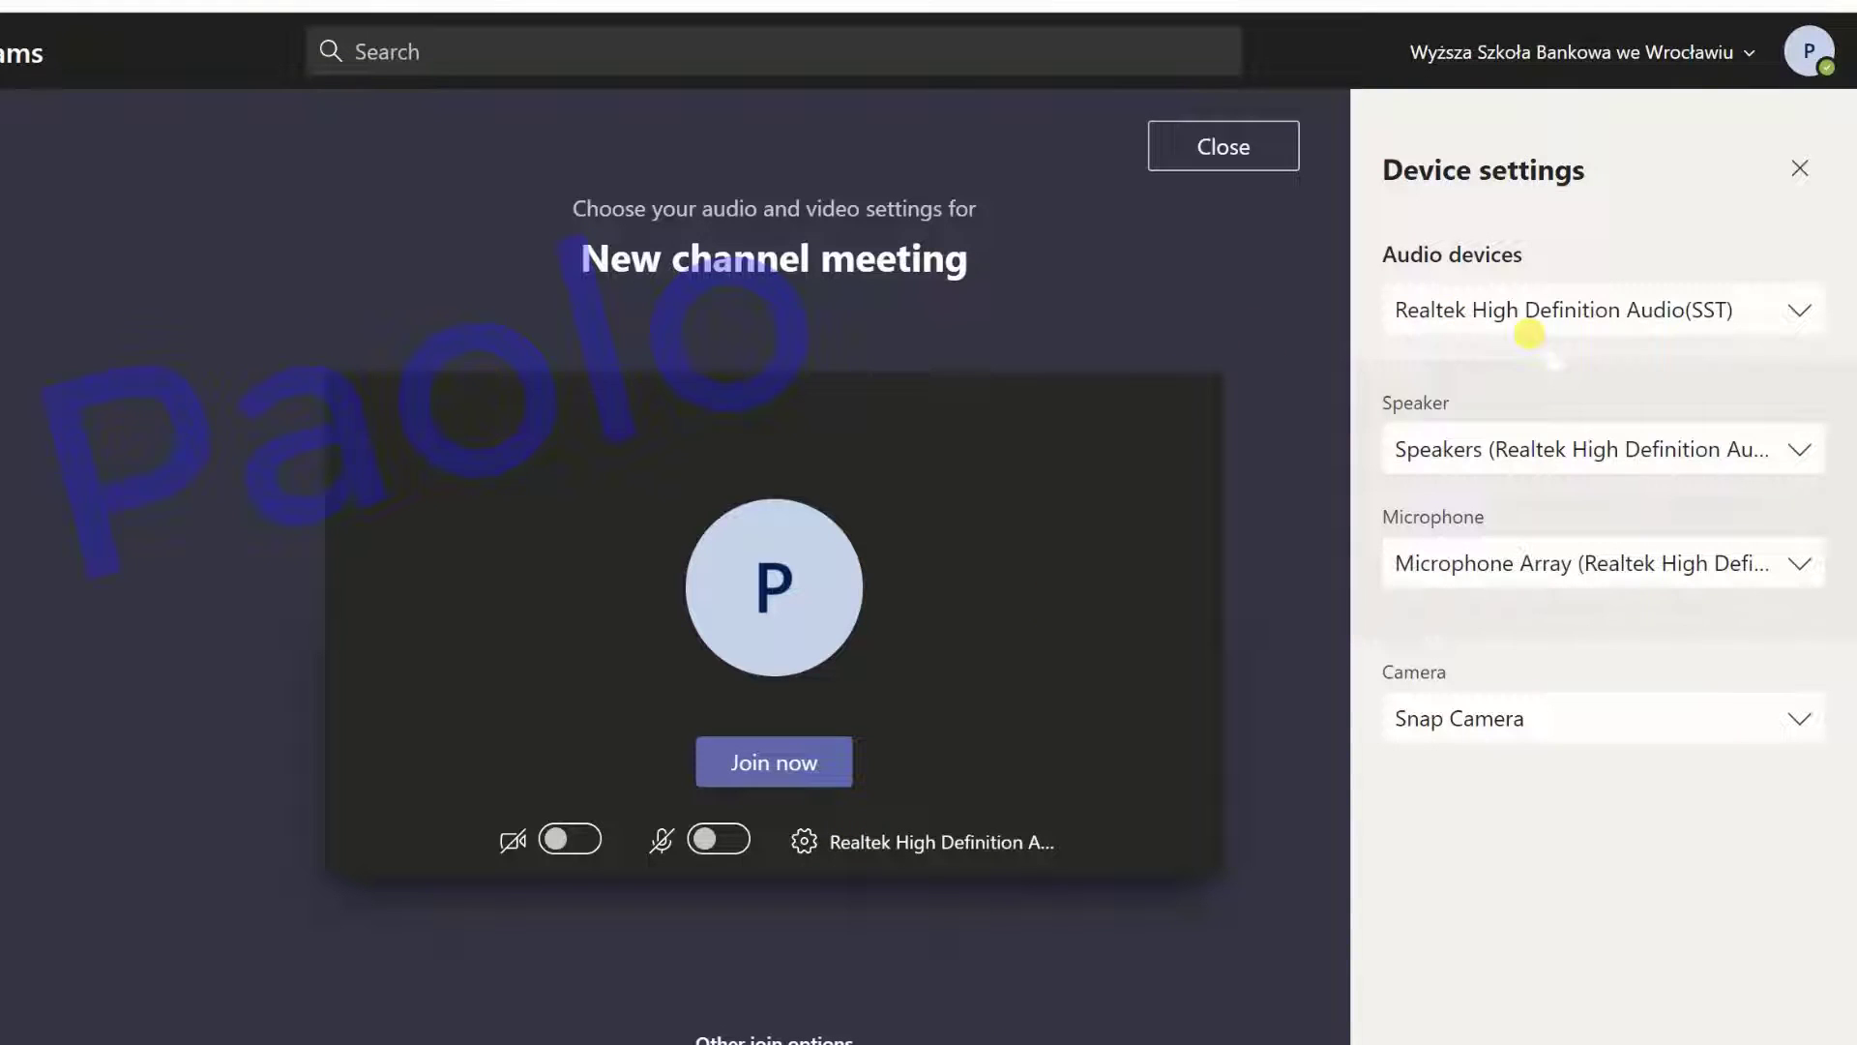
click(1540, 290)
click(1491, 427)
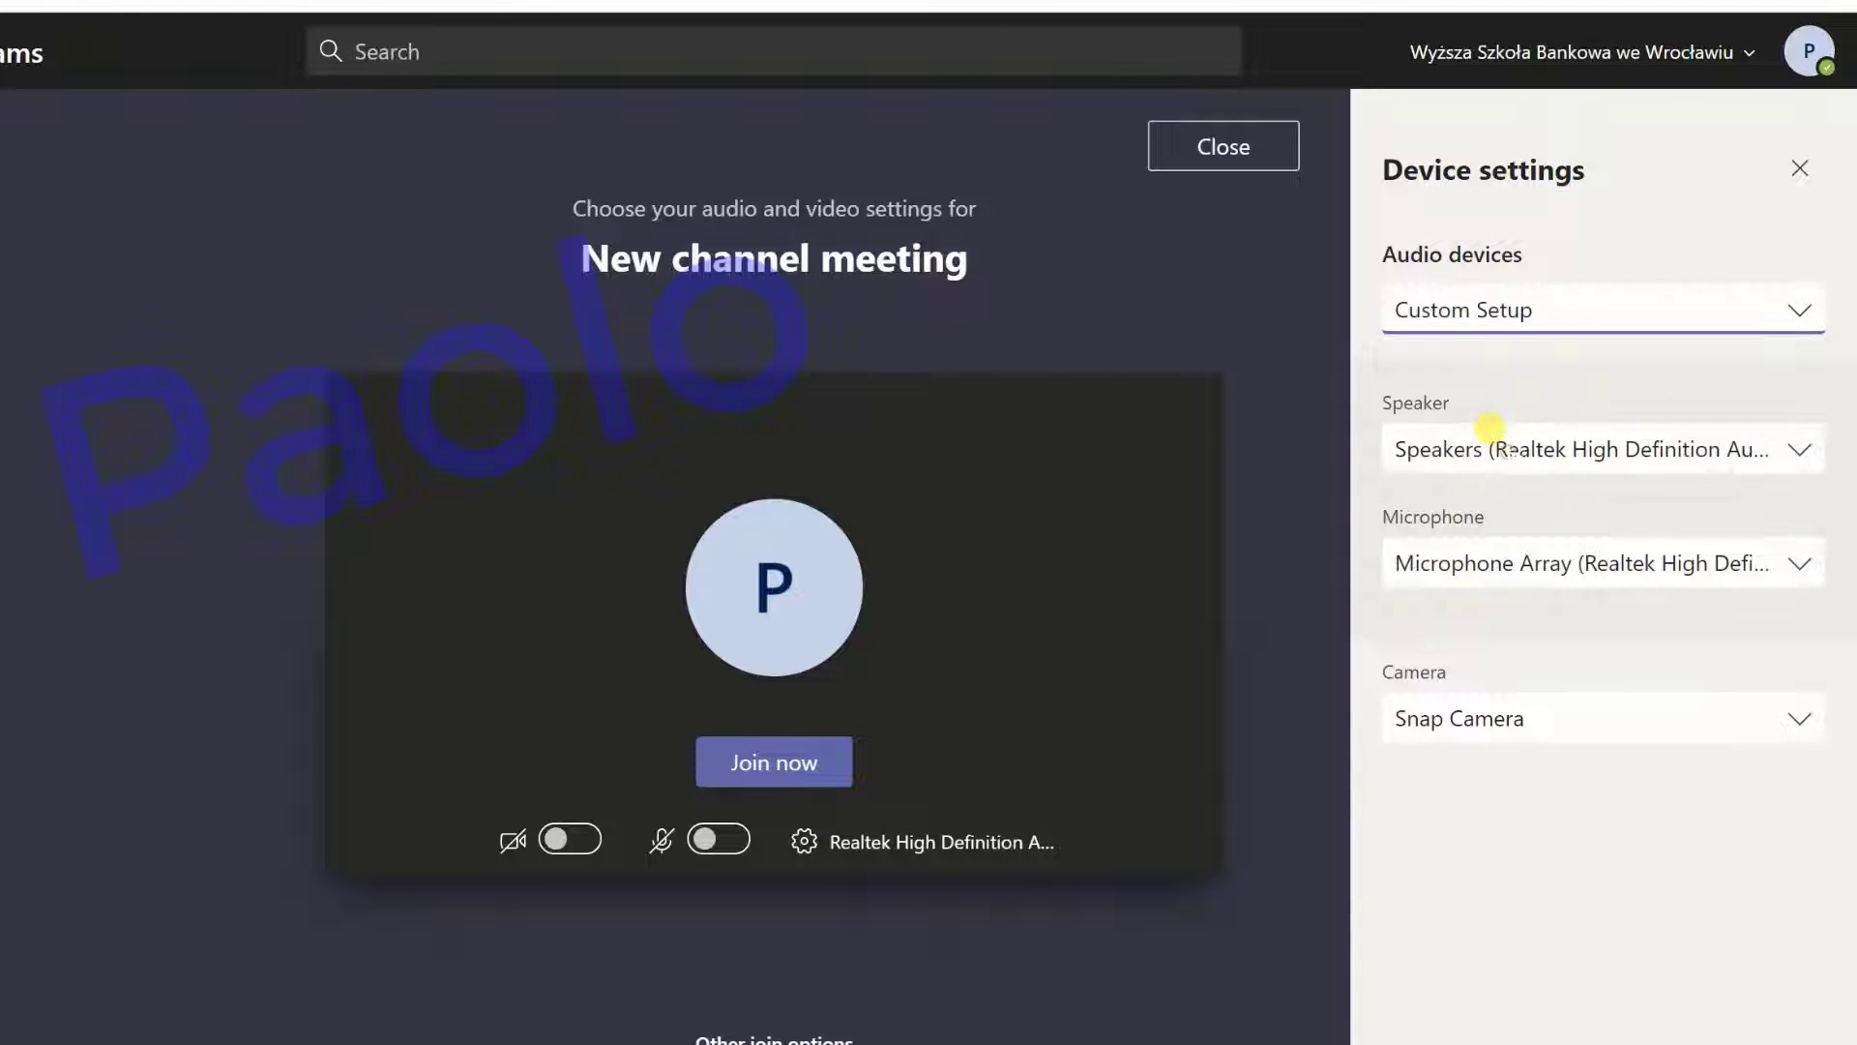
click(1461, 426)
click(1481, 435)
click(1428, 546)
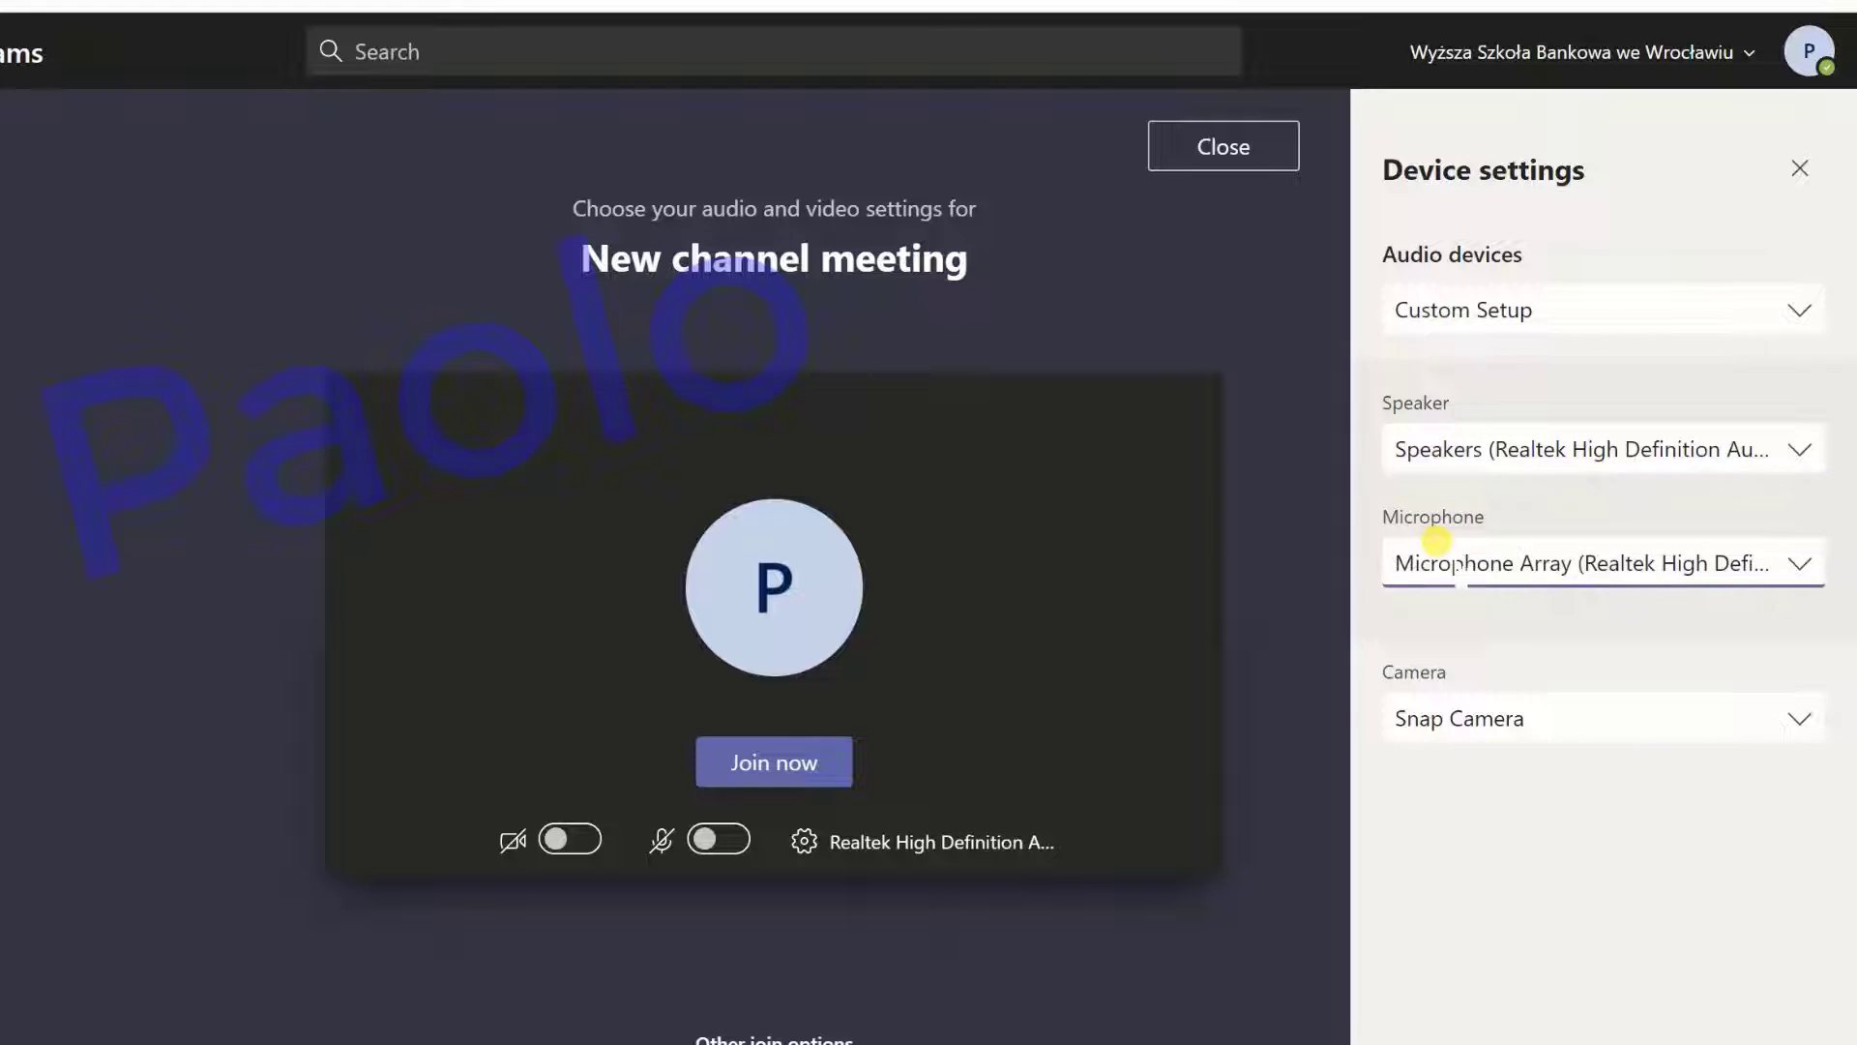
Set the audio device to Realtek High Definition Audio(SST) and join the New channel meeting
click(1461, 308)
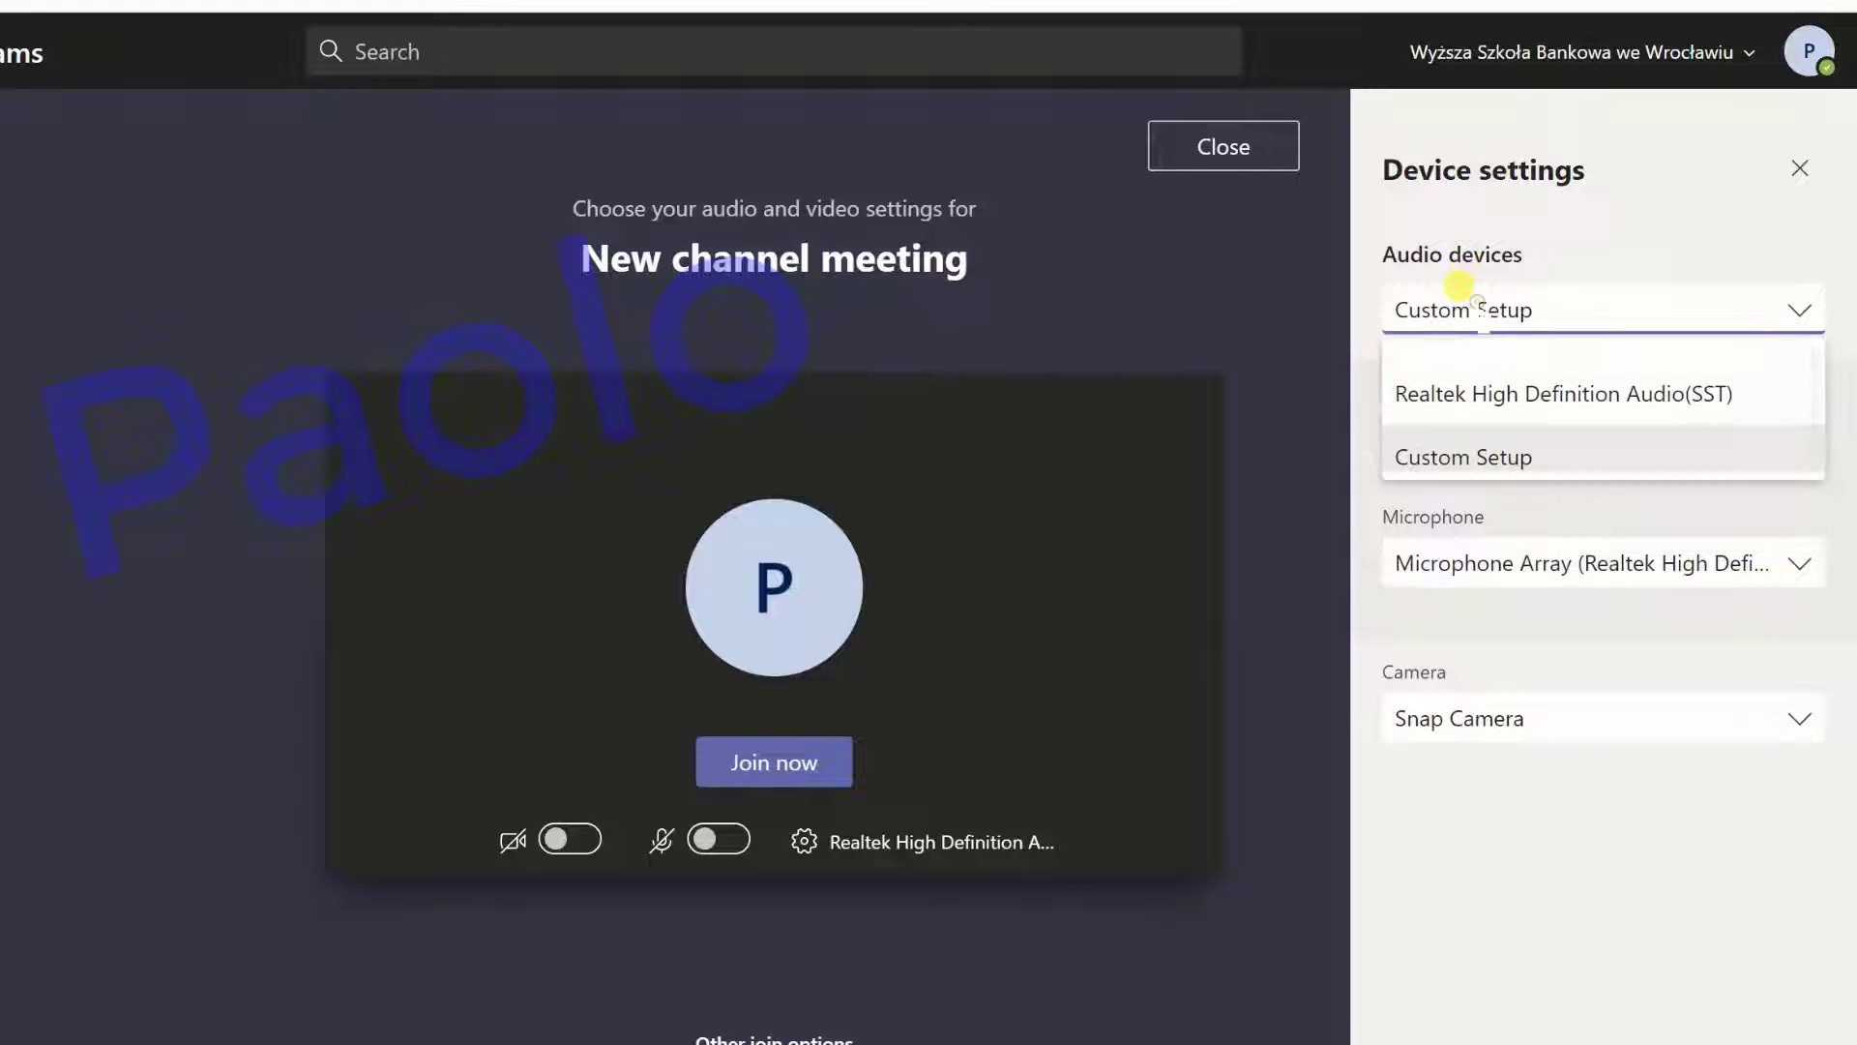
click(1458, 360)
click(1268, 327)
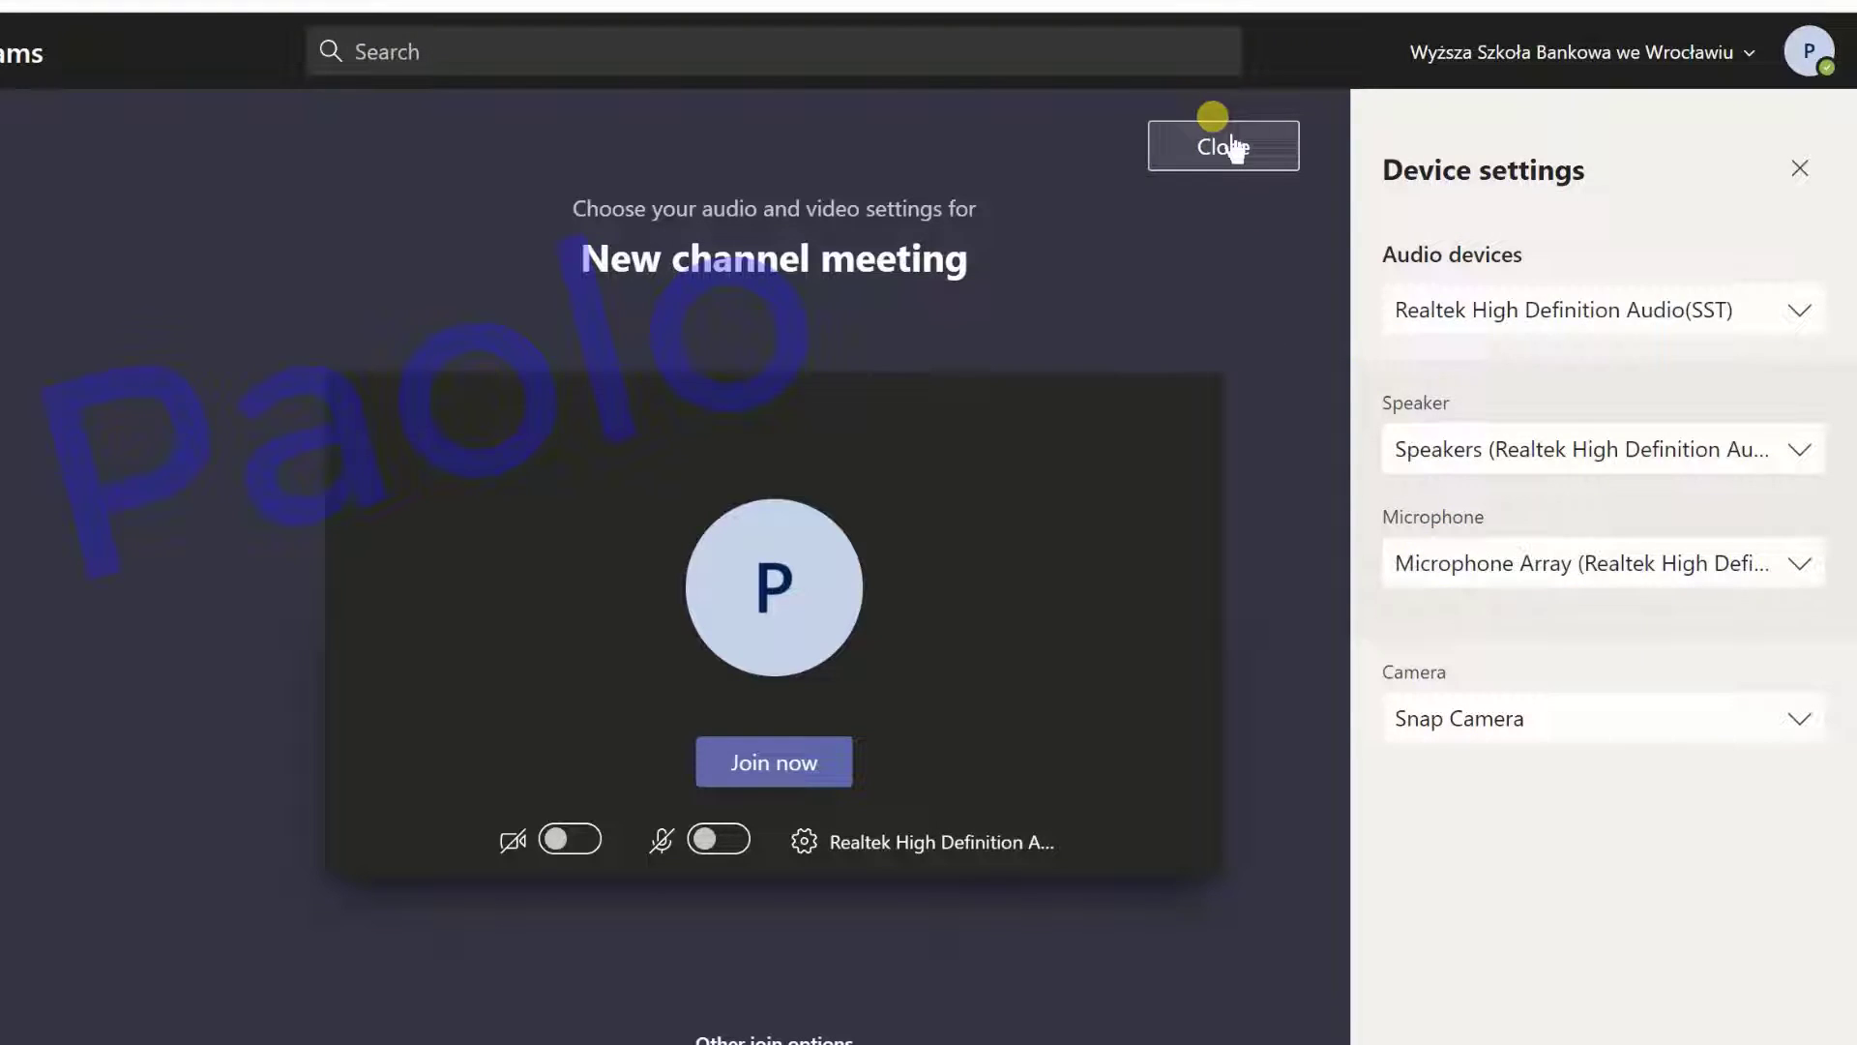
click(775, 759)
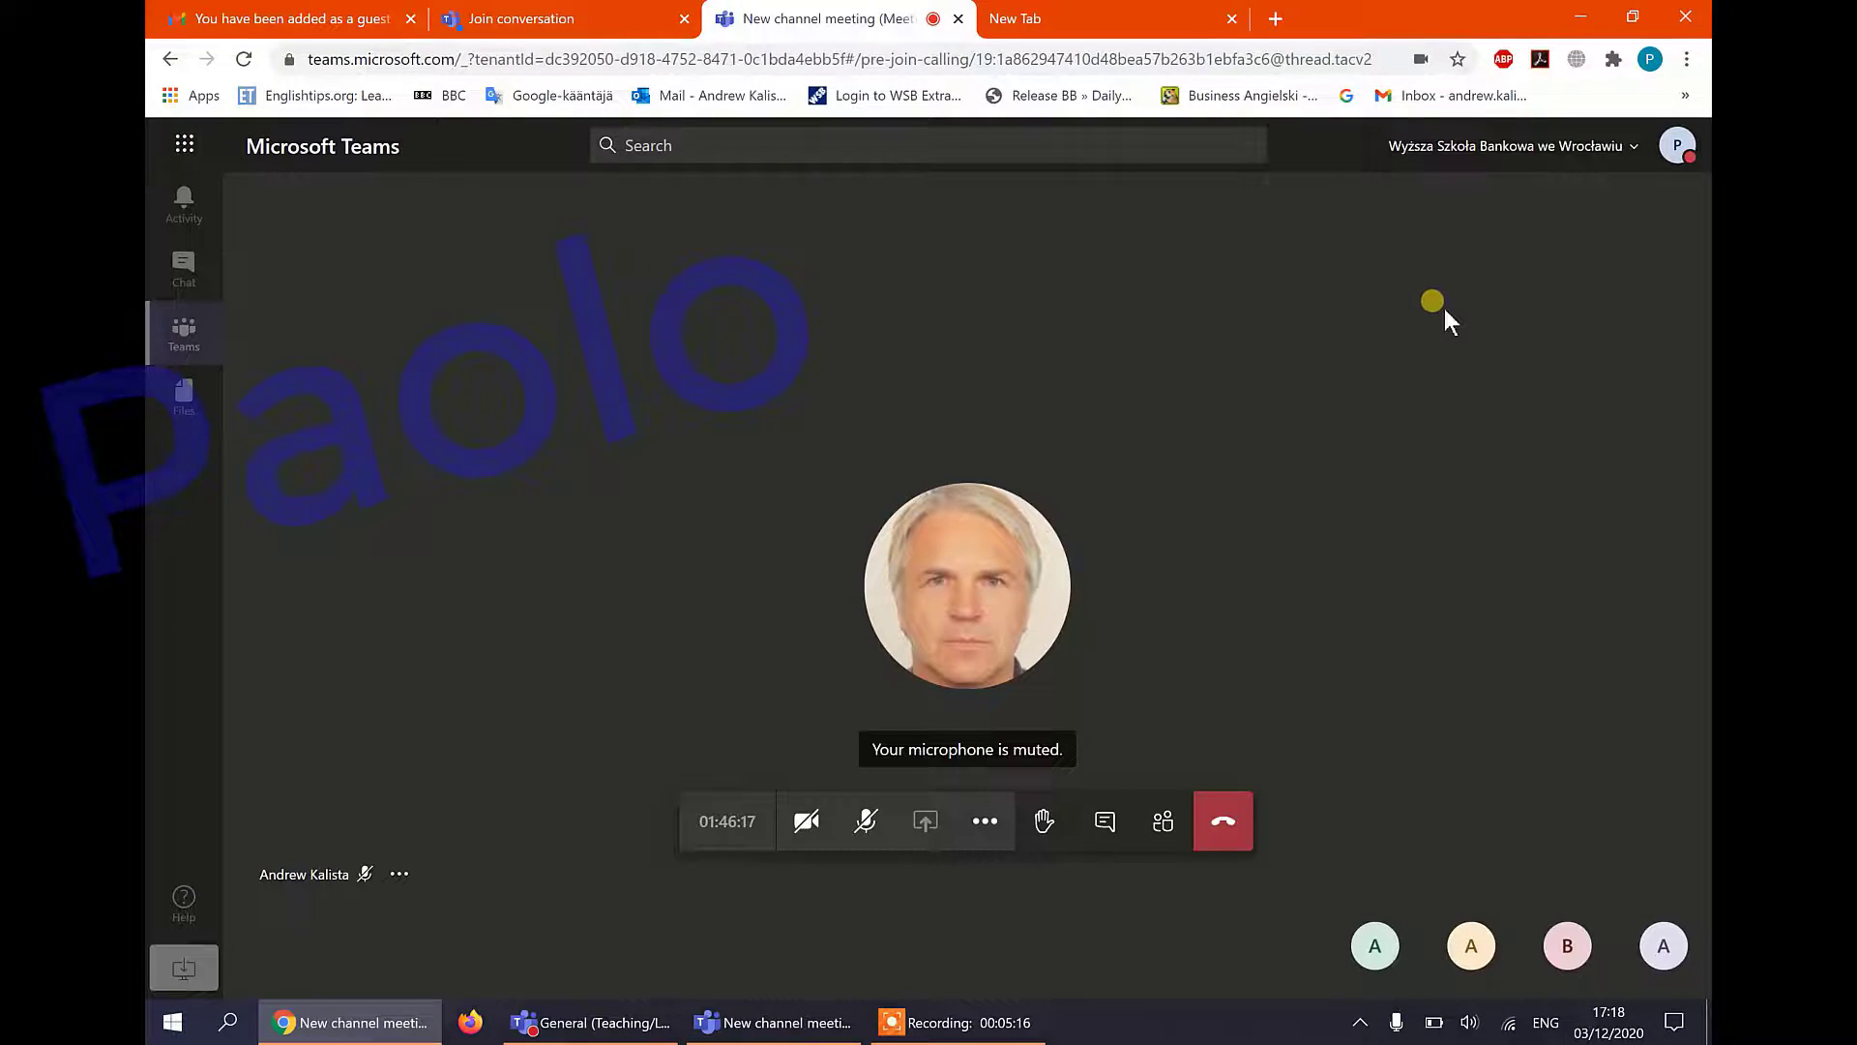
Open the web version's account settings, look for a device section, and close the settings
click(1677, 145)
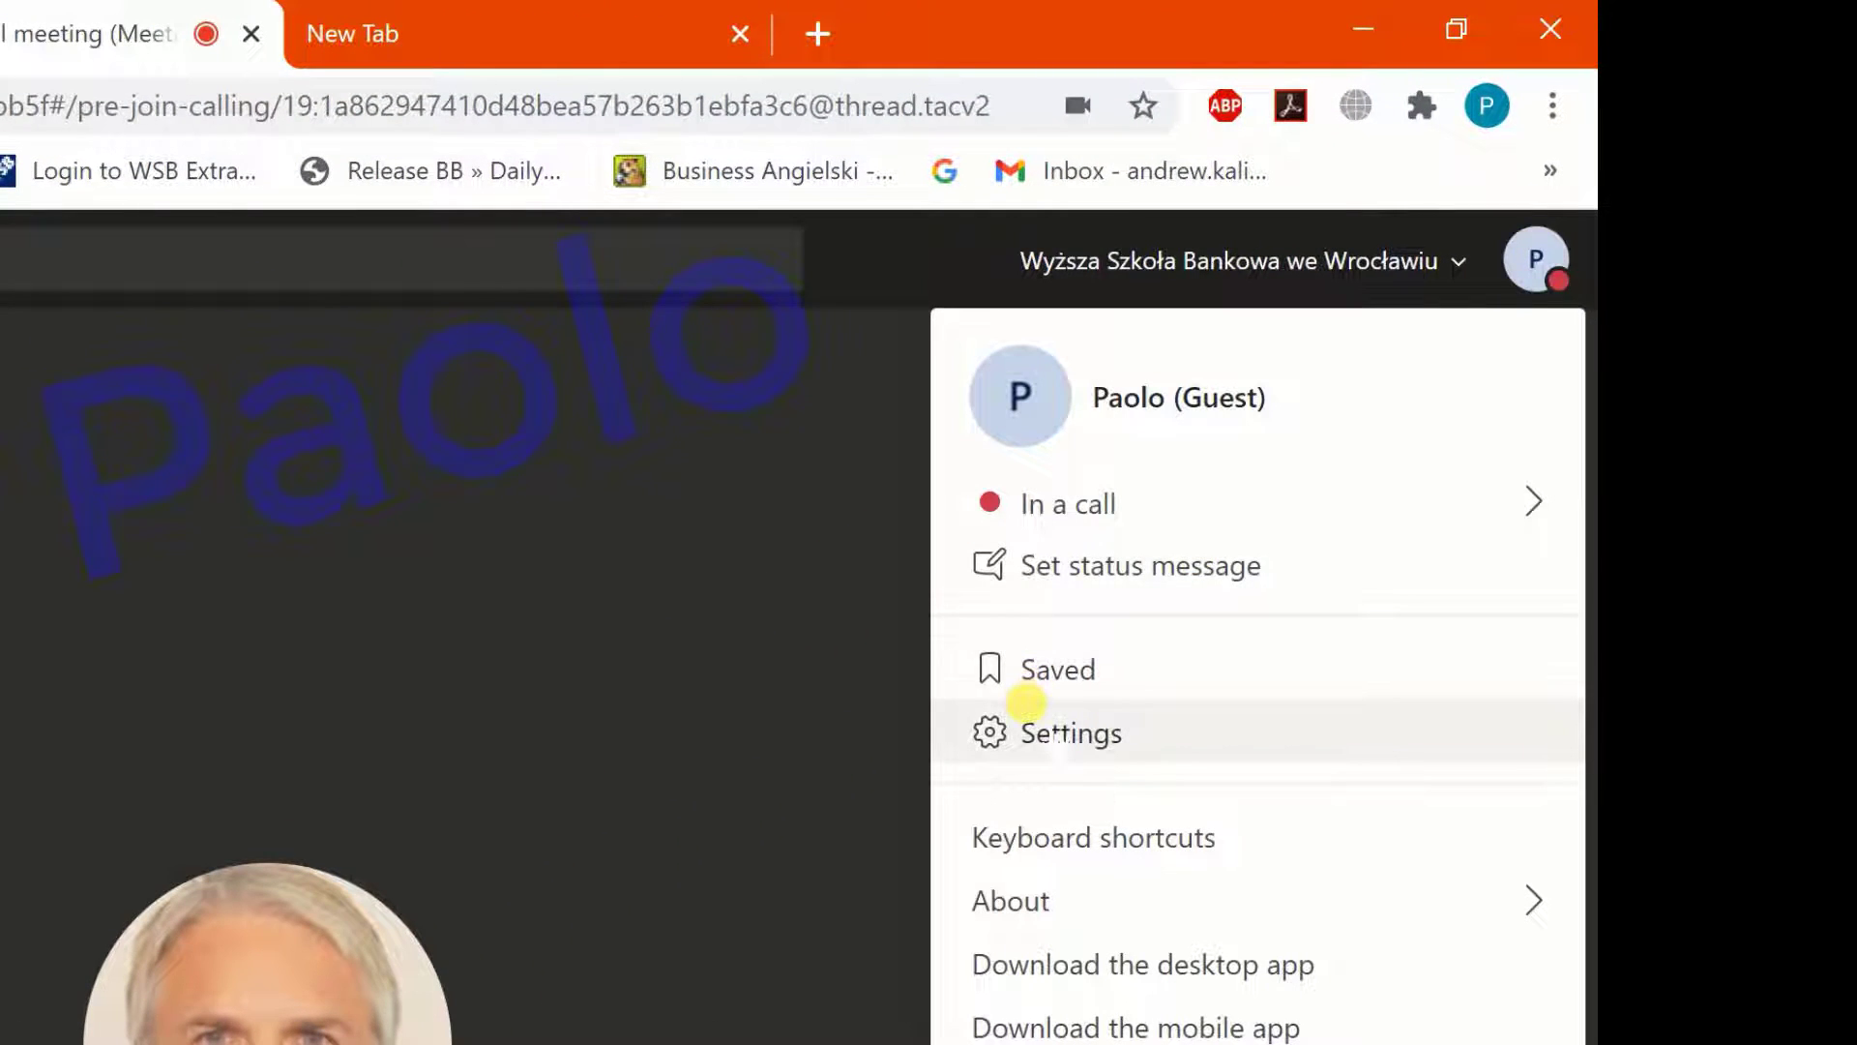
click(1025, 703)
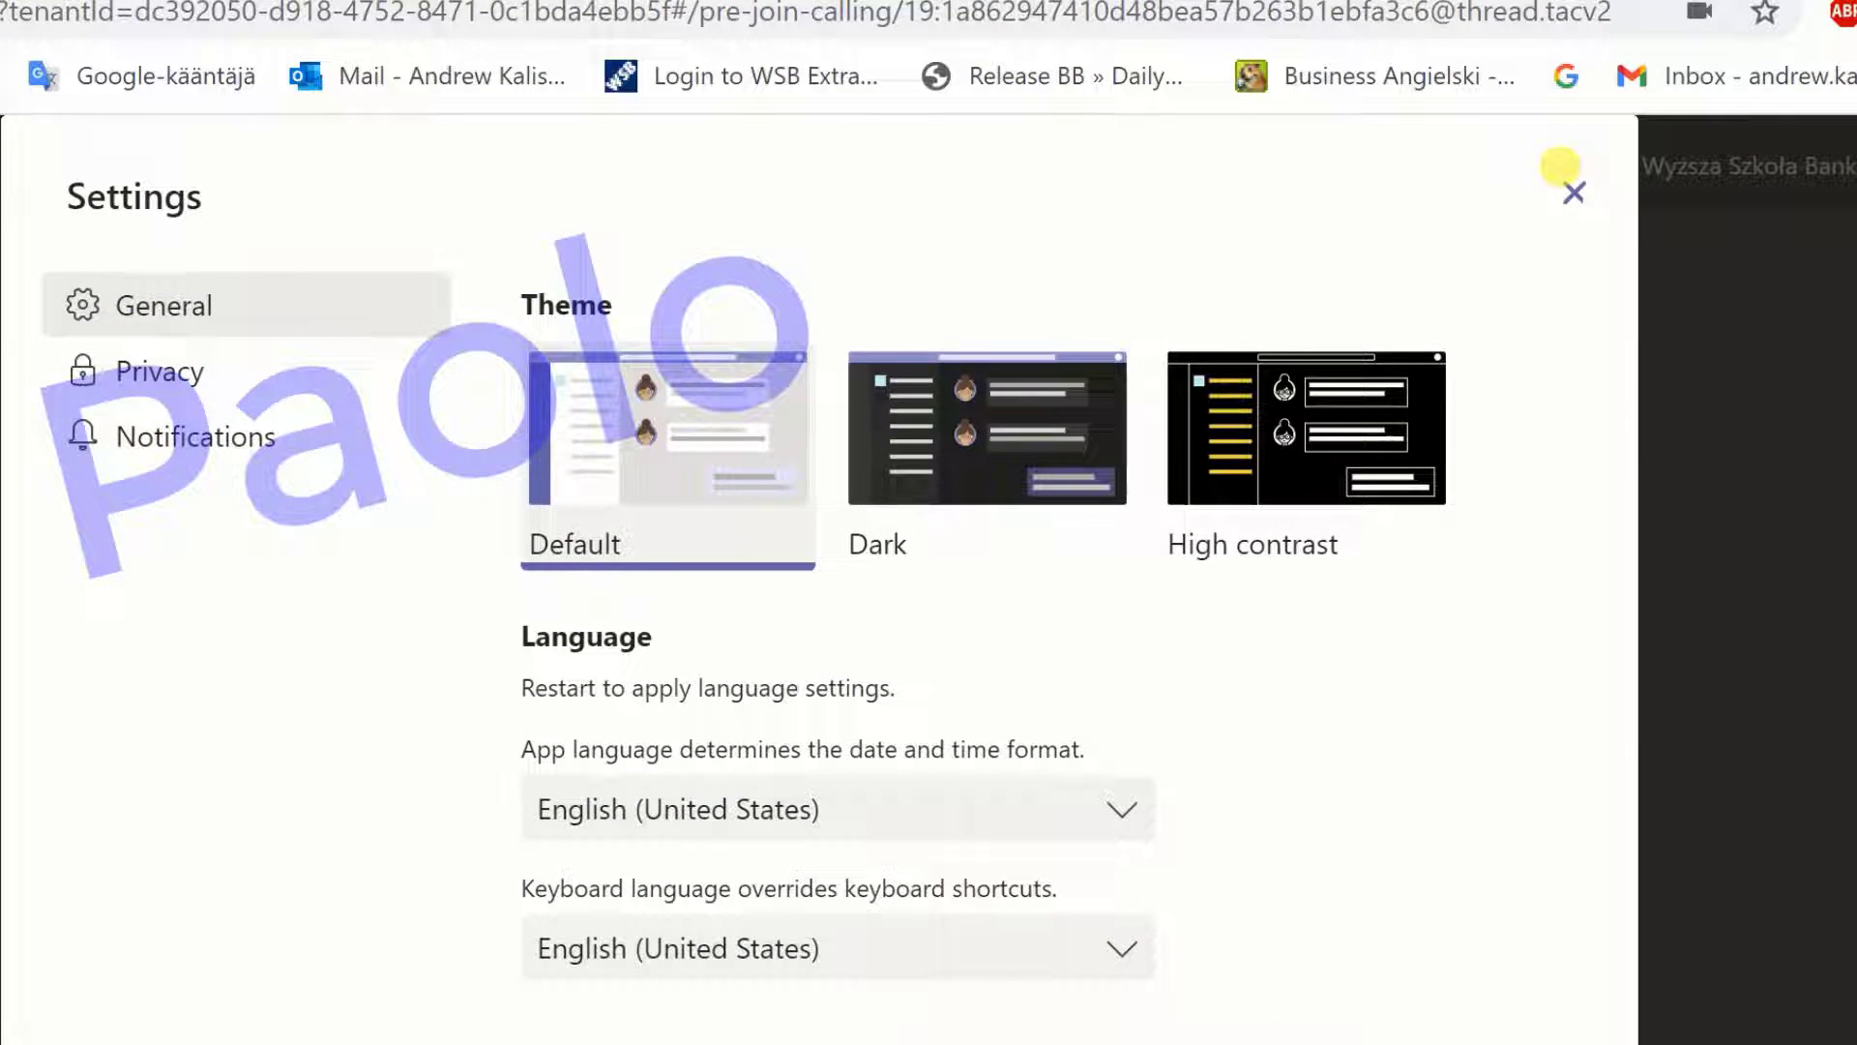
click(1574, 192)
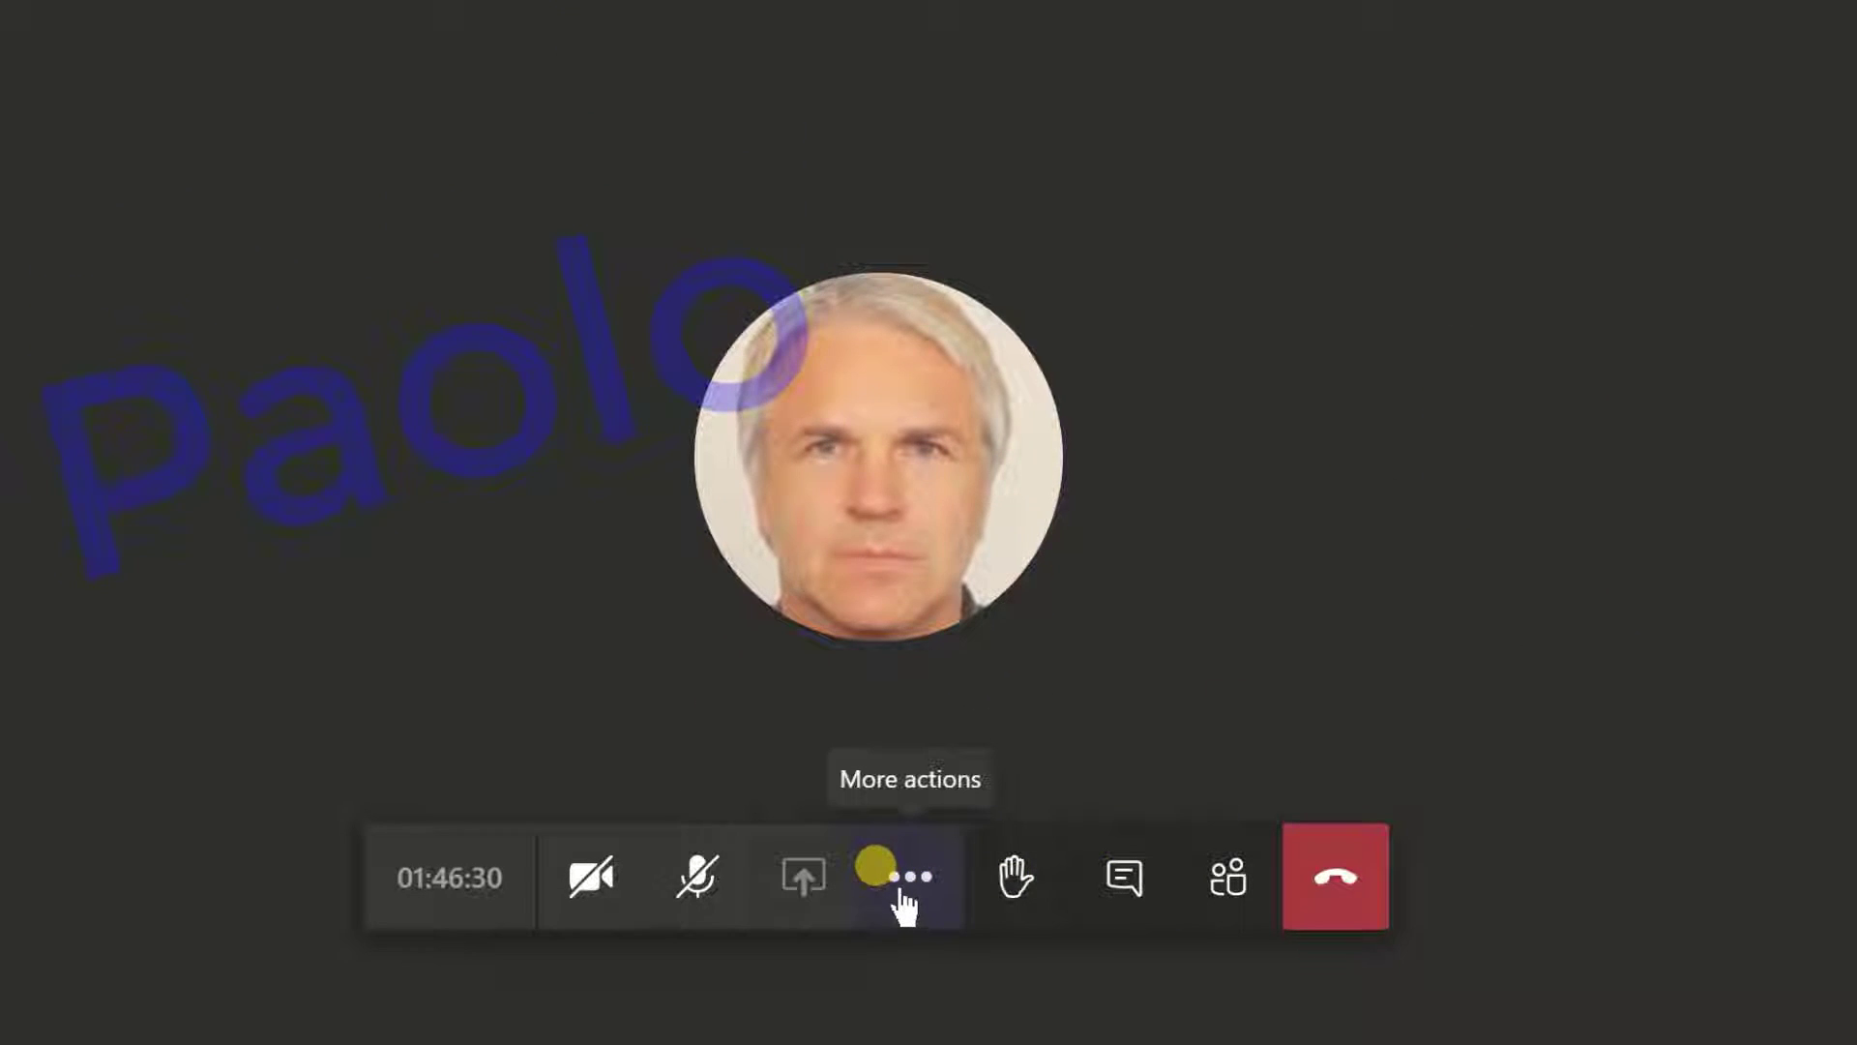
Show the device settings from within the ongoing meeting, check the audio and camera devices, and close them
click(905, 878)
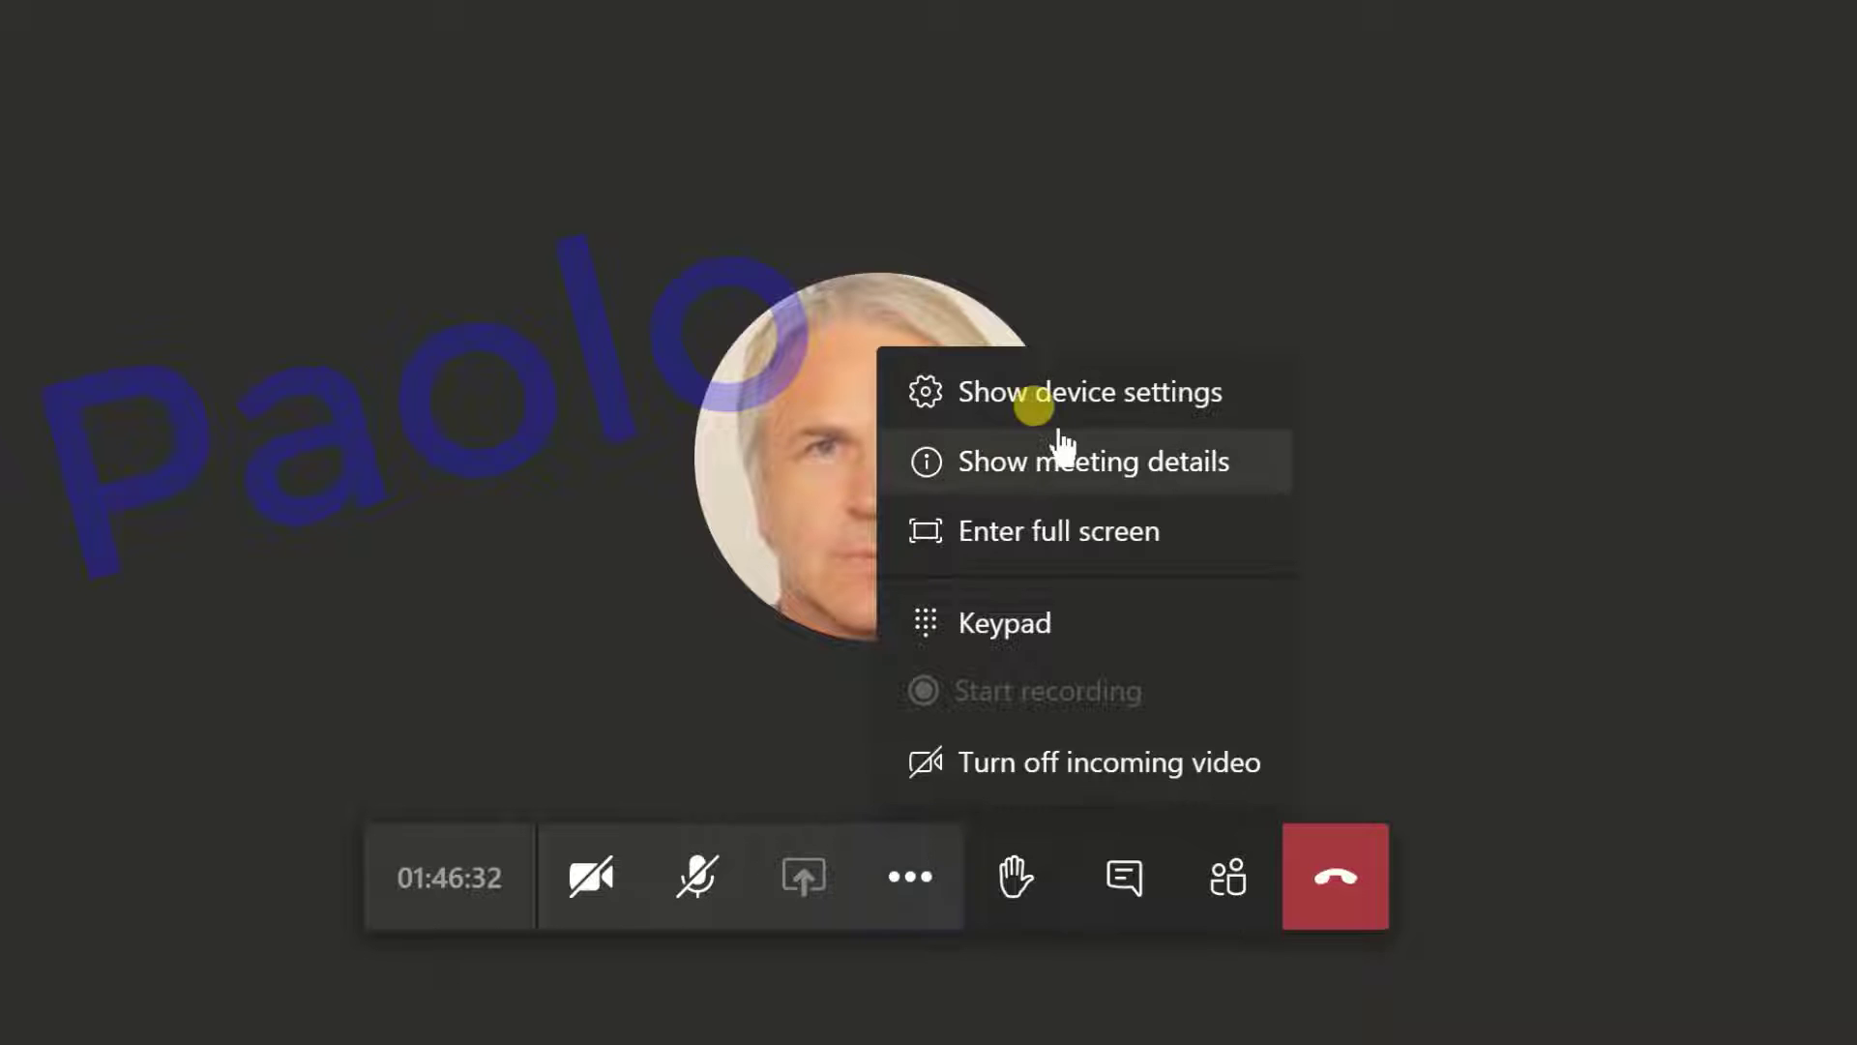
click(1083, 401)
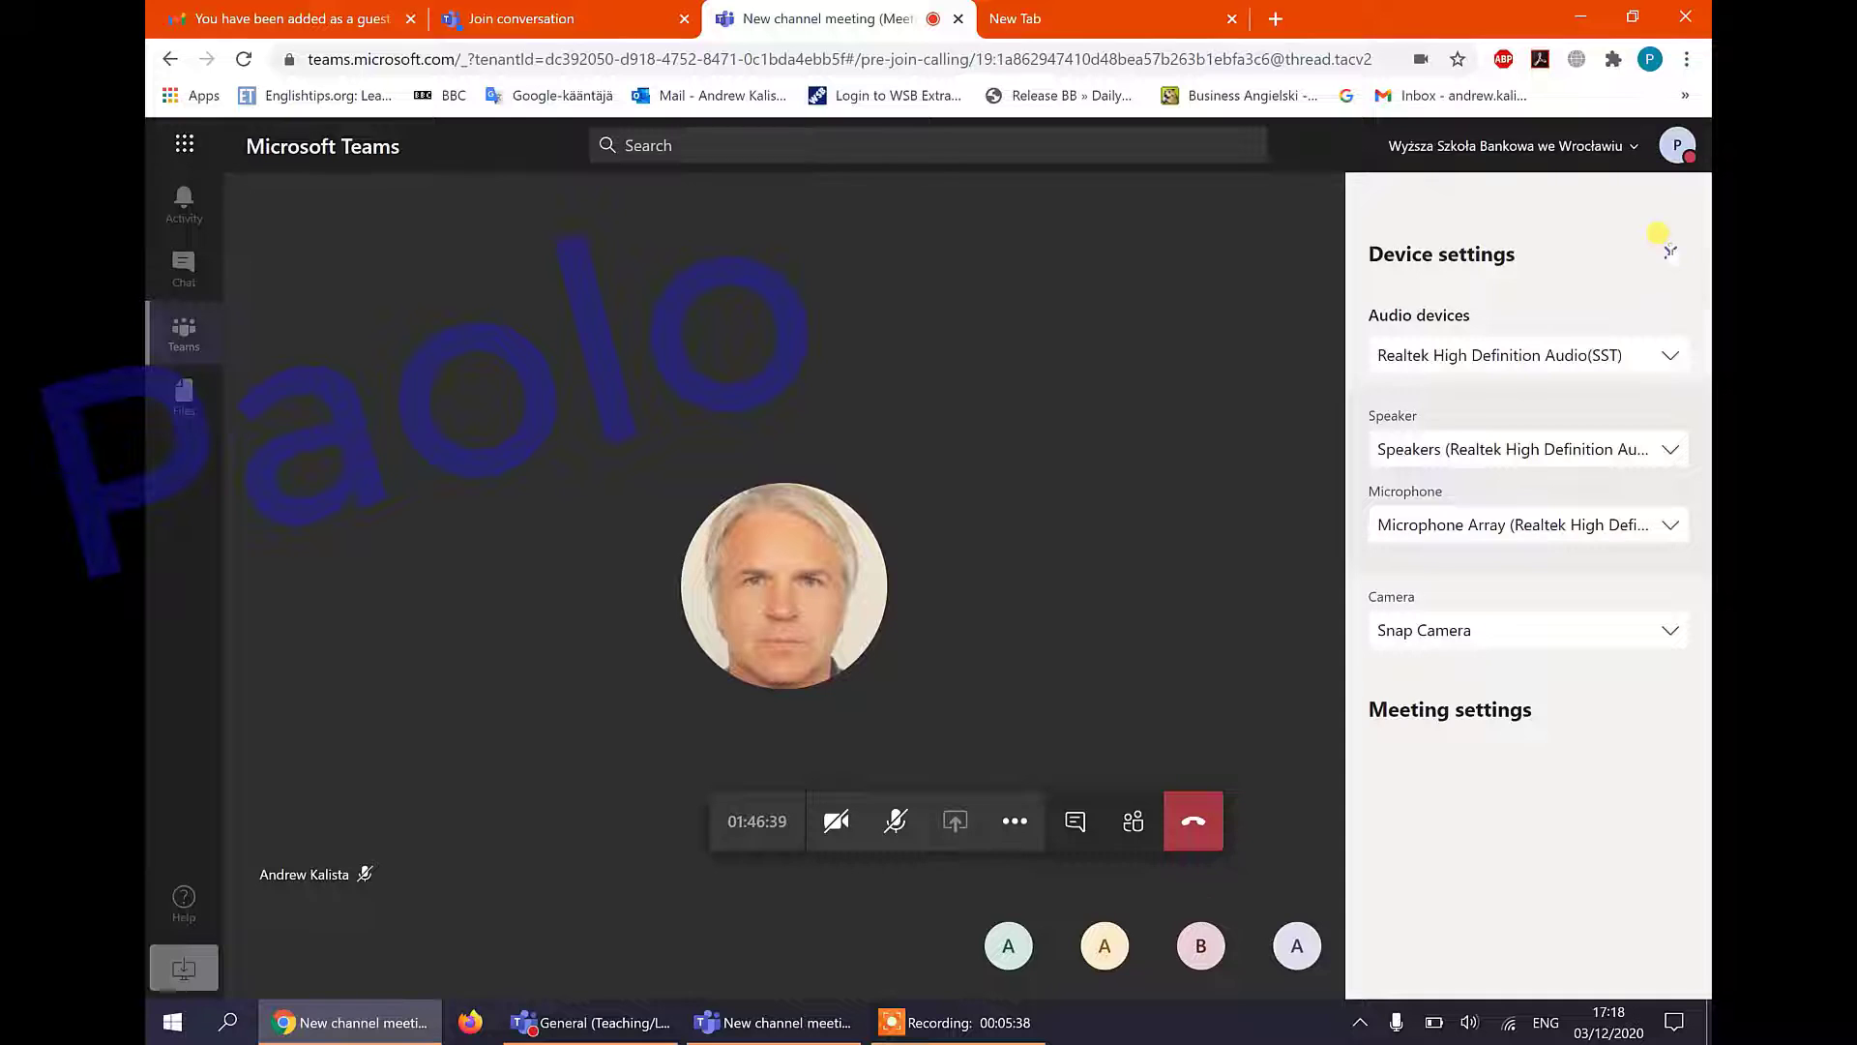
click(1800, 131)
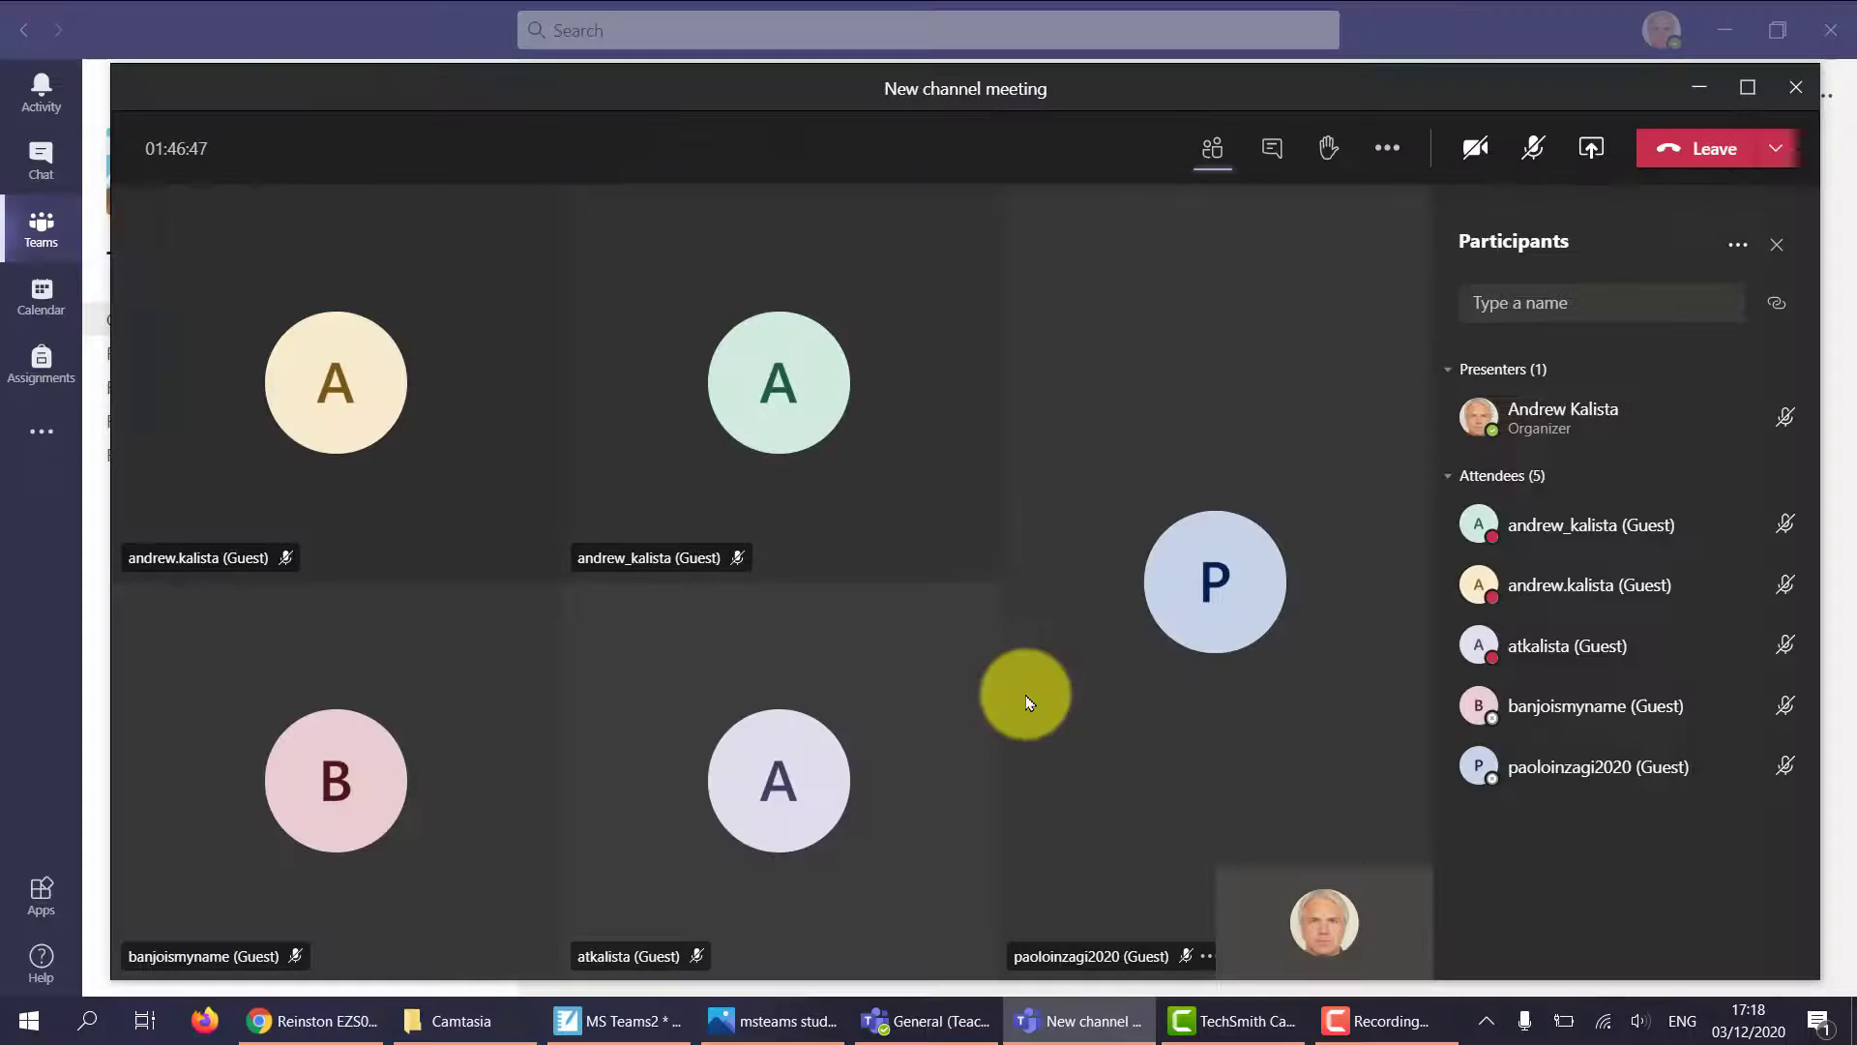
Switch to the browser, show the device settings of the ongoing web meeting, and check the audio device choices
click(322, 1031)
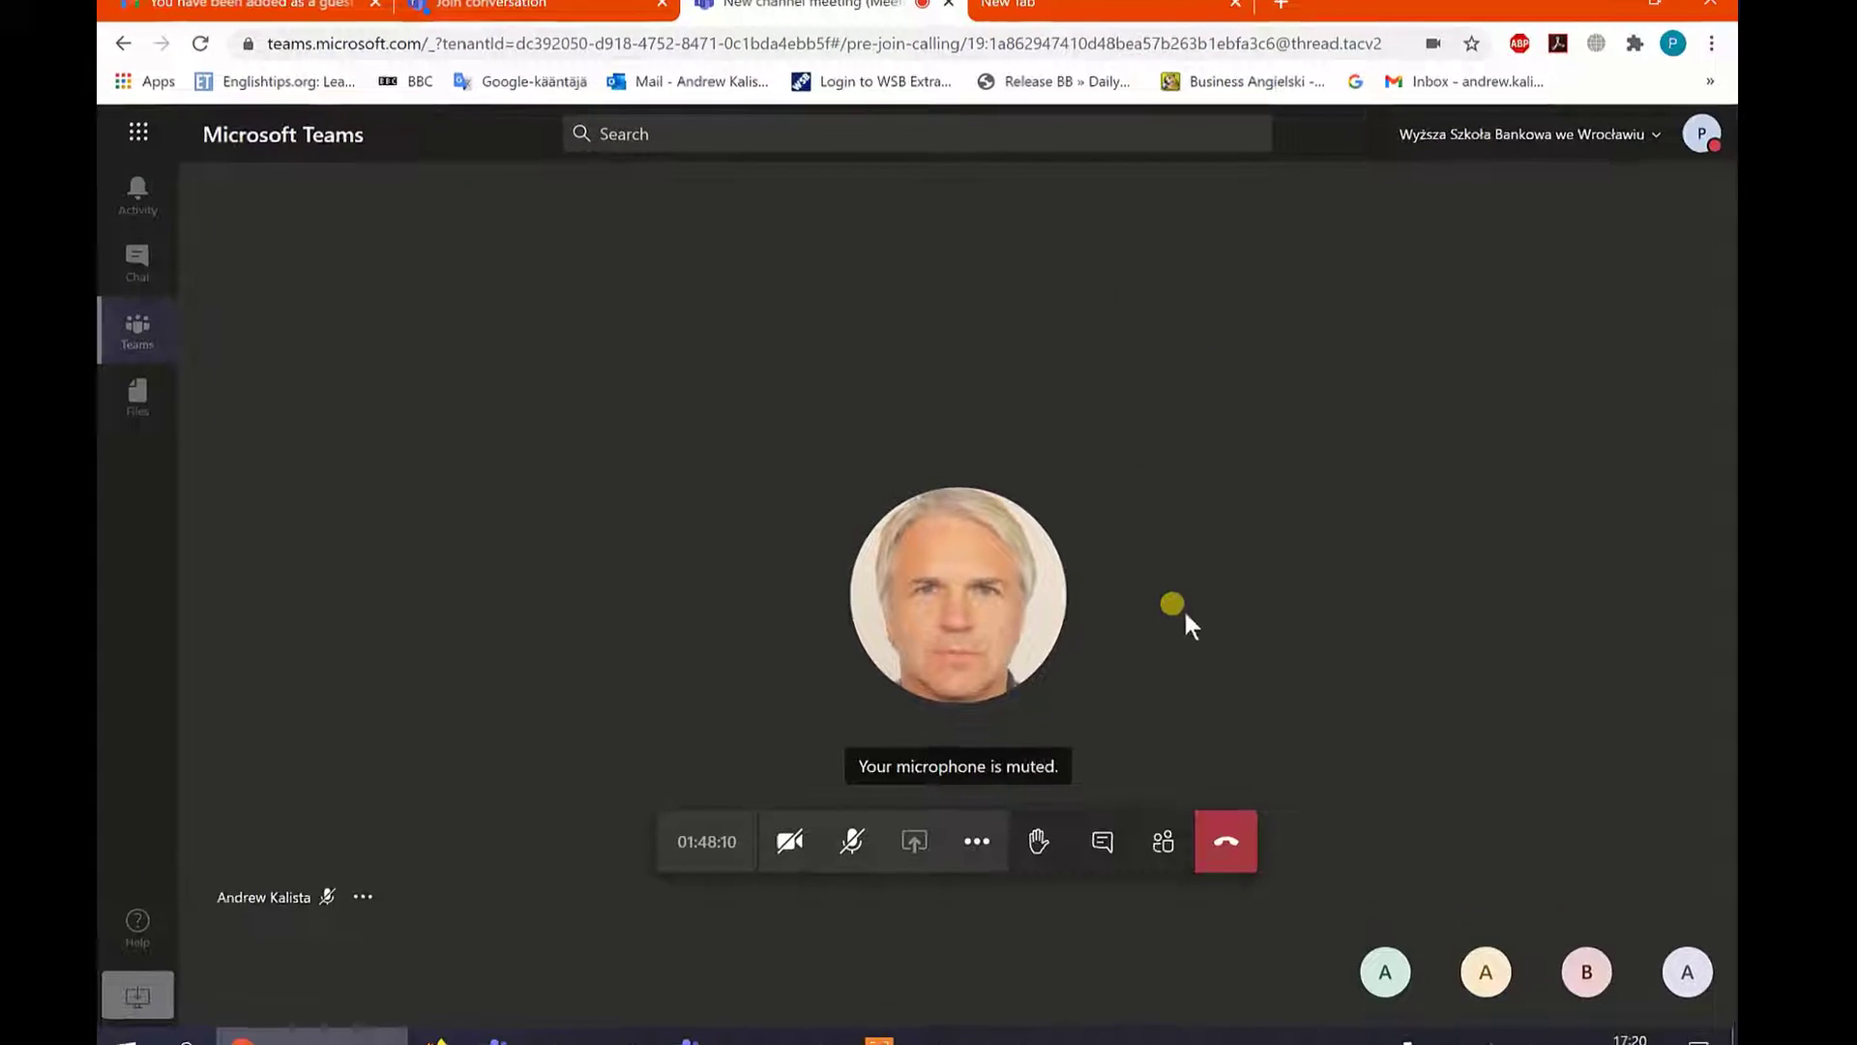
click(939, 946)
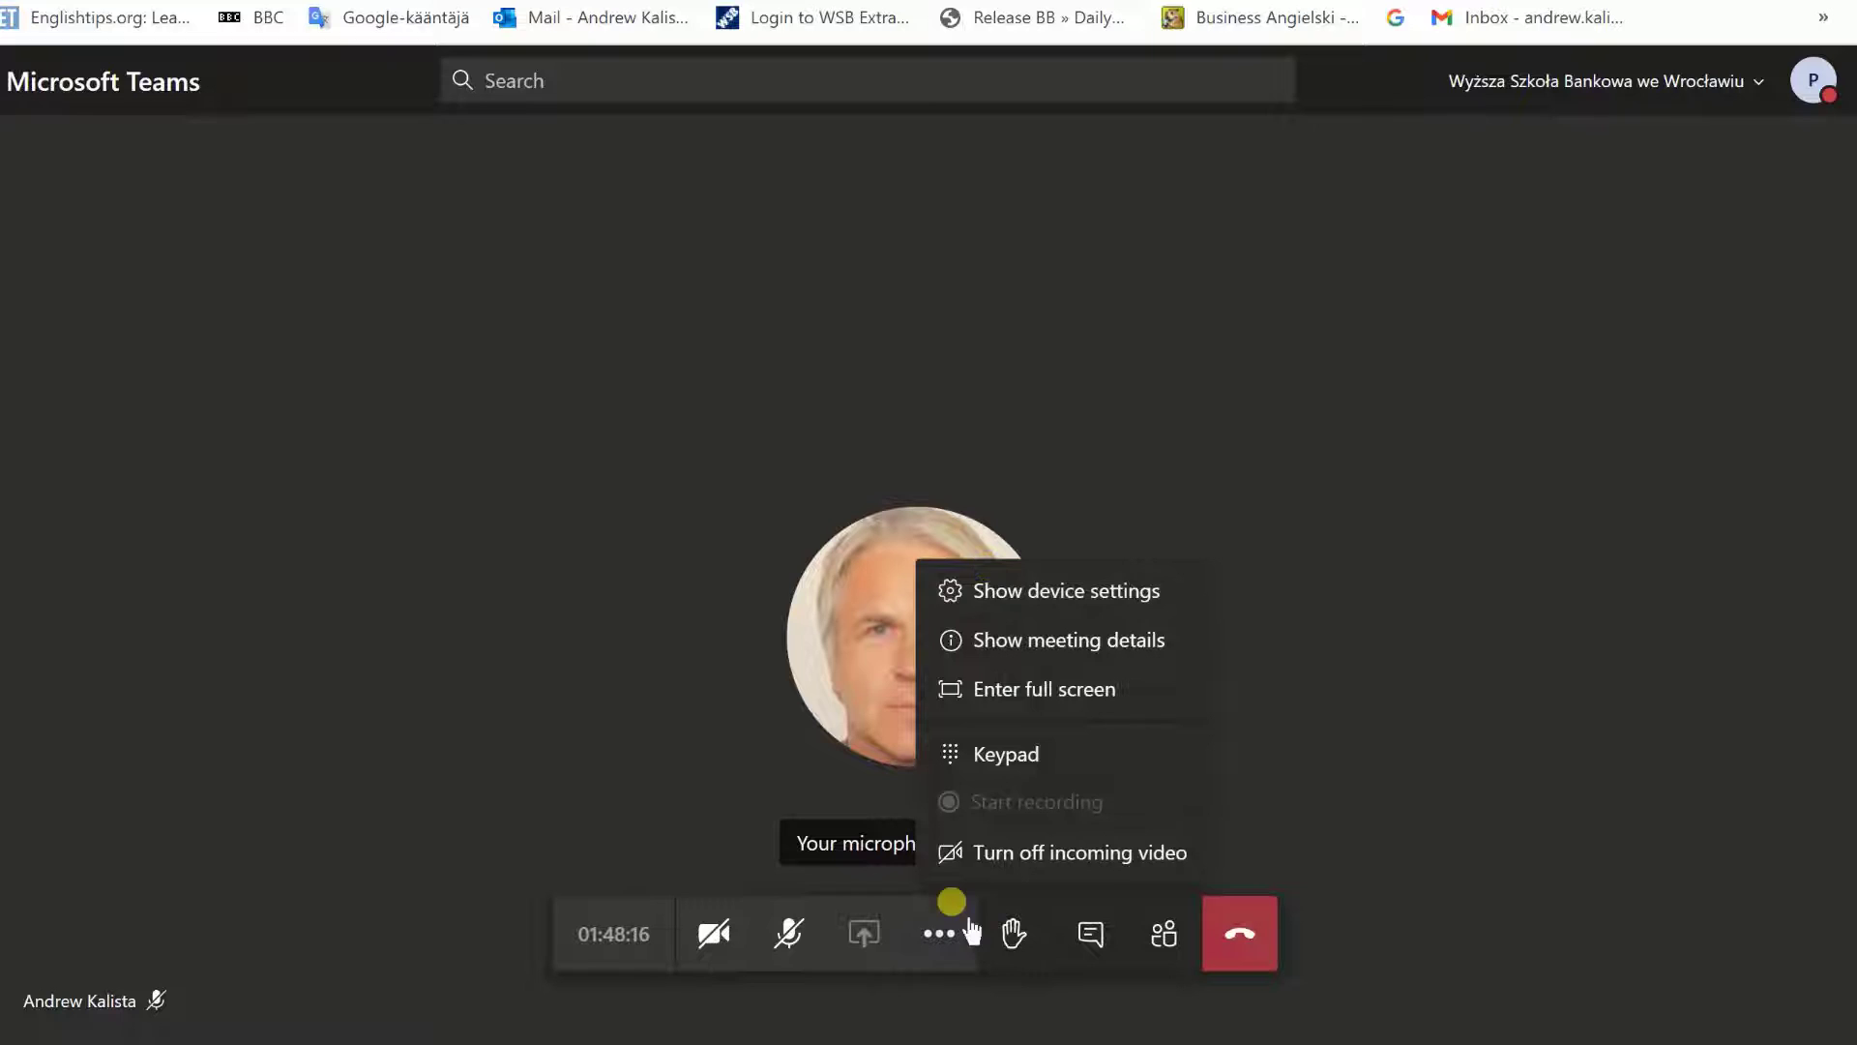
click(1040, 585)
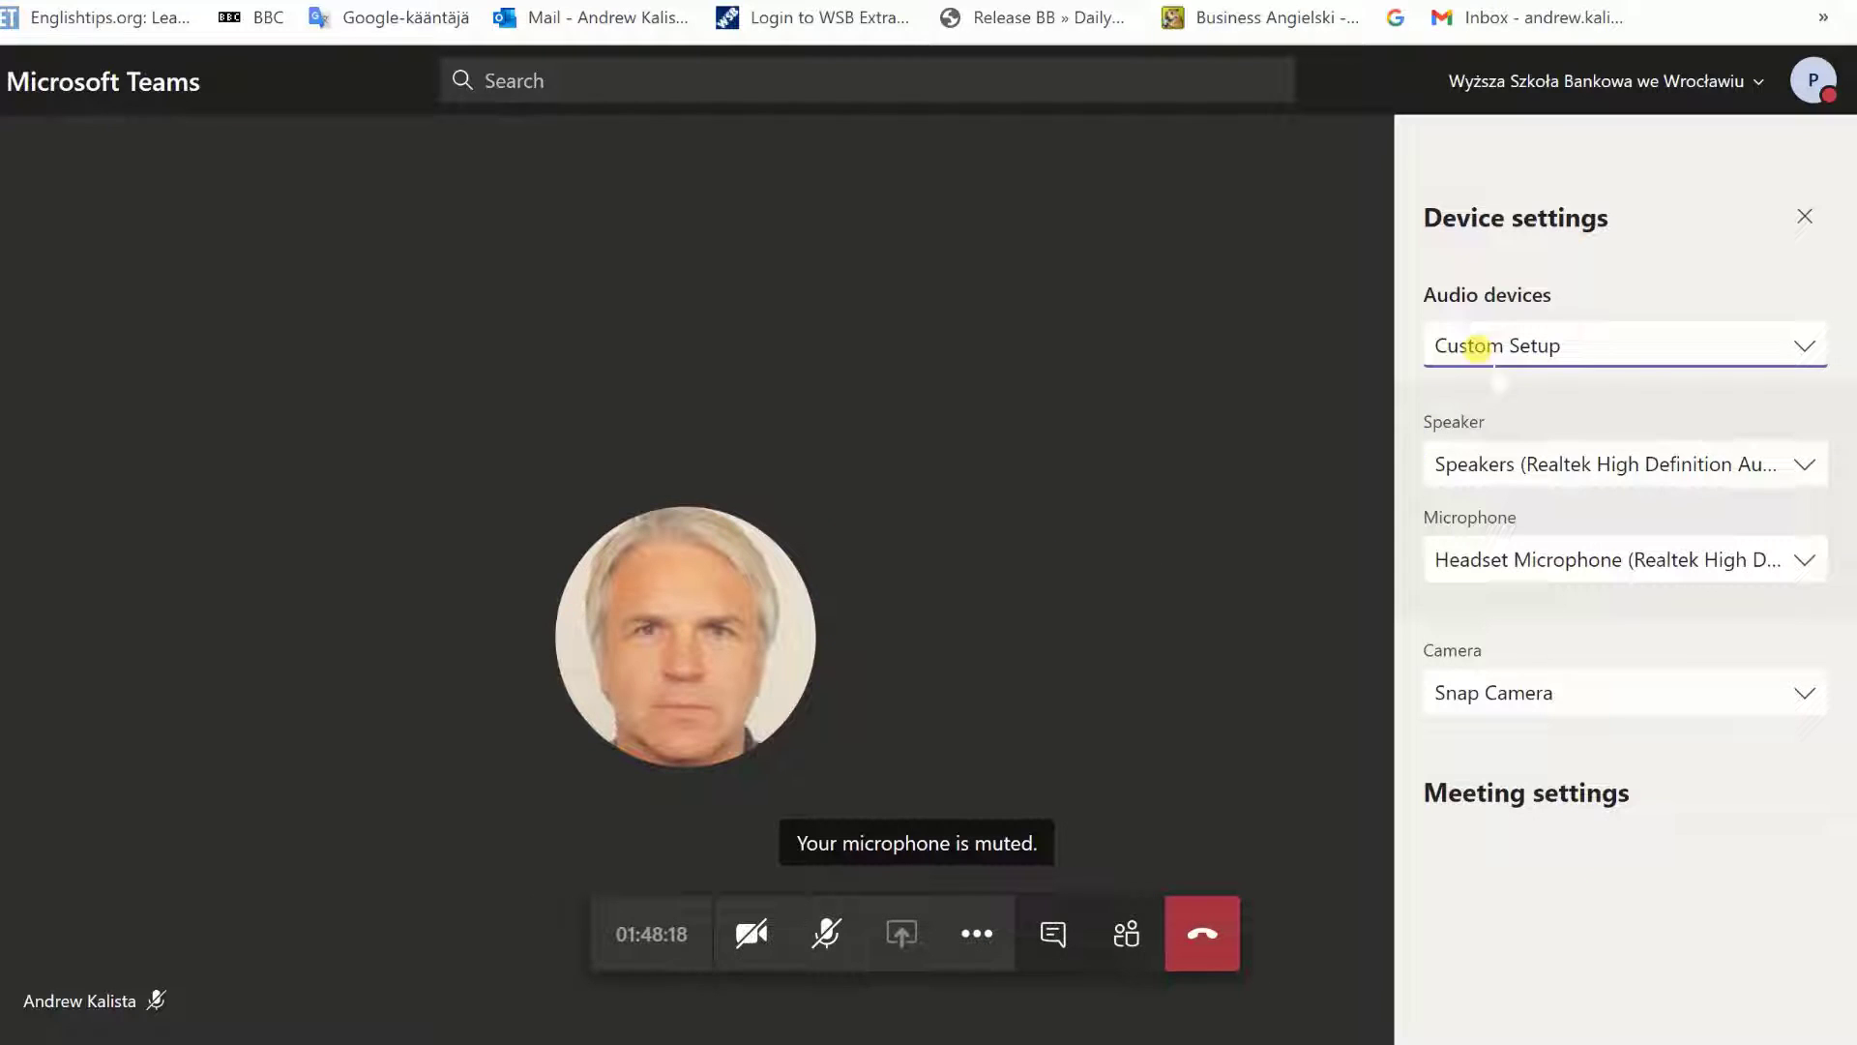
click(1561, 334)
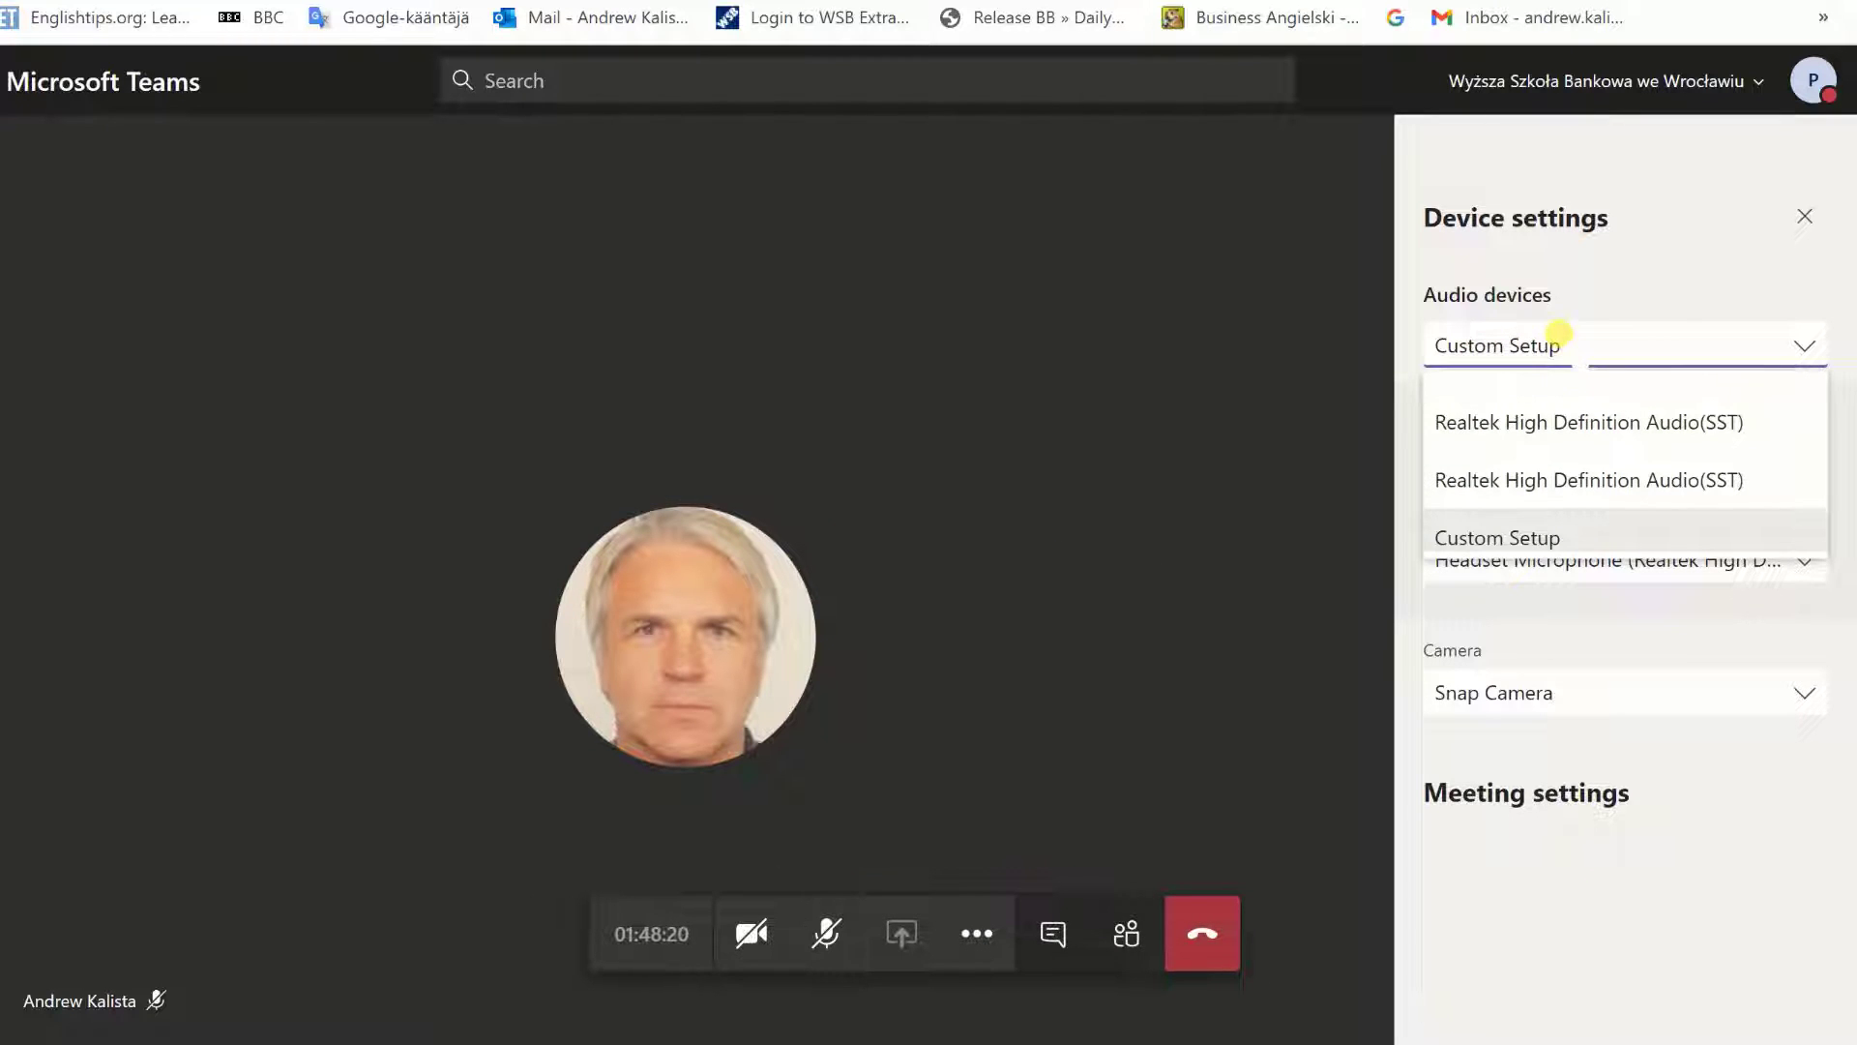
click(1554, 340)
Set the speaker to Headphones (Realtek High Definition Audio(SST)) and the microphone to Headset Microphone, and close the web meeting's device settings
click(1525, 462)
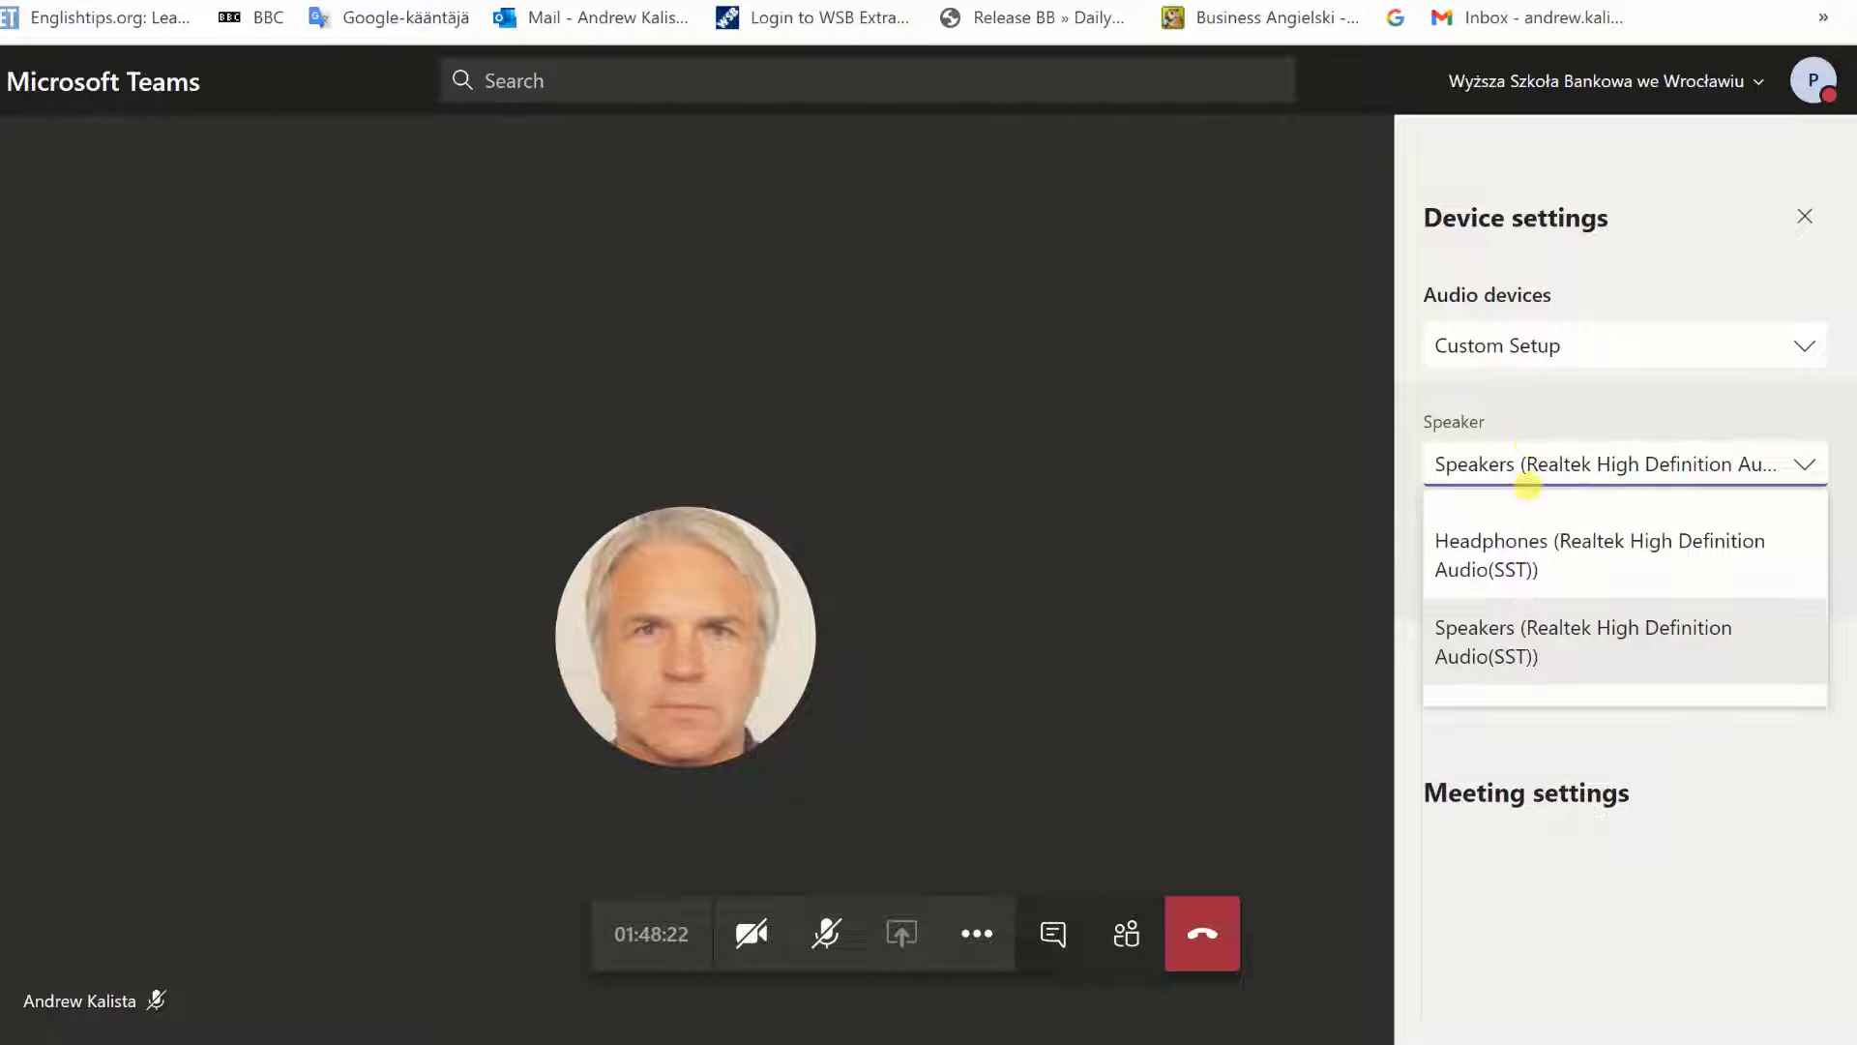
click(1505, 541)
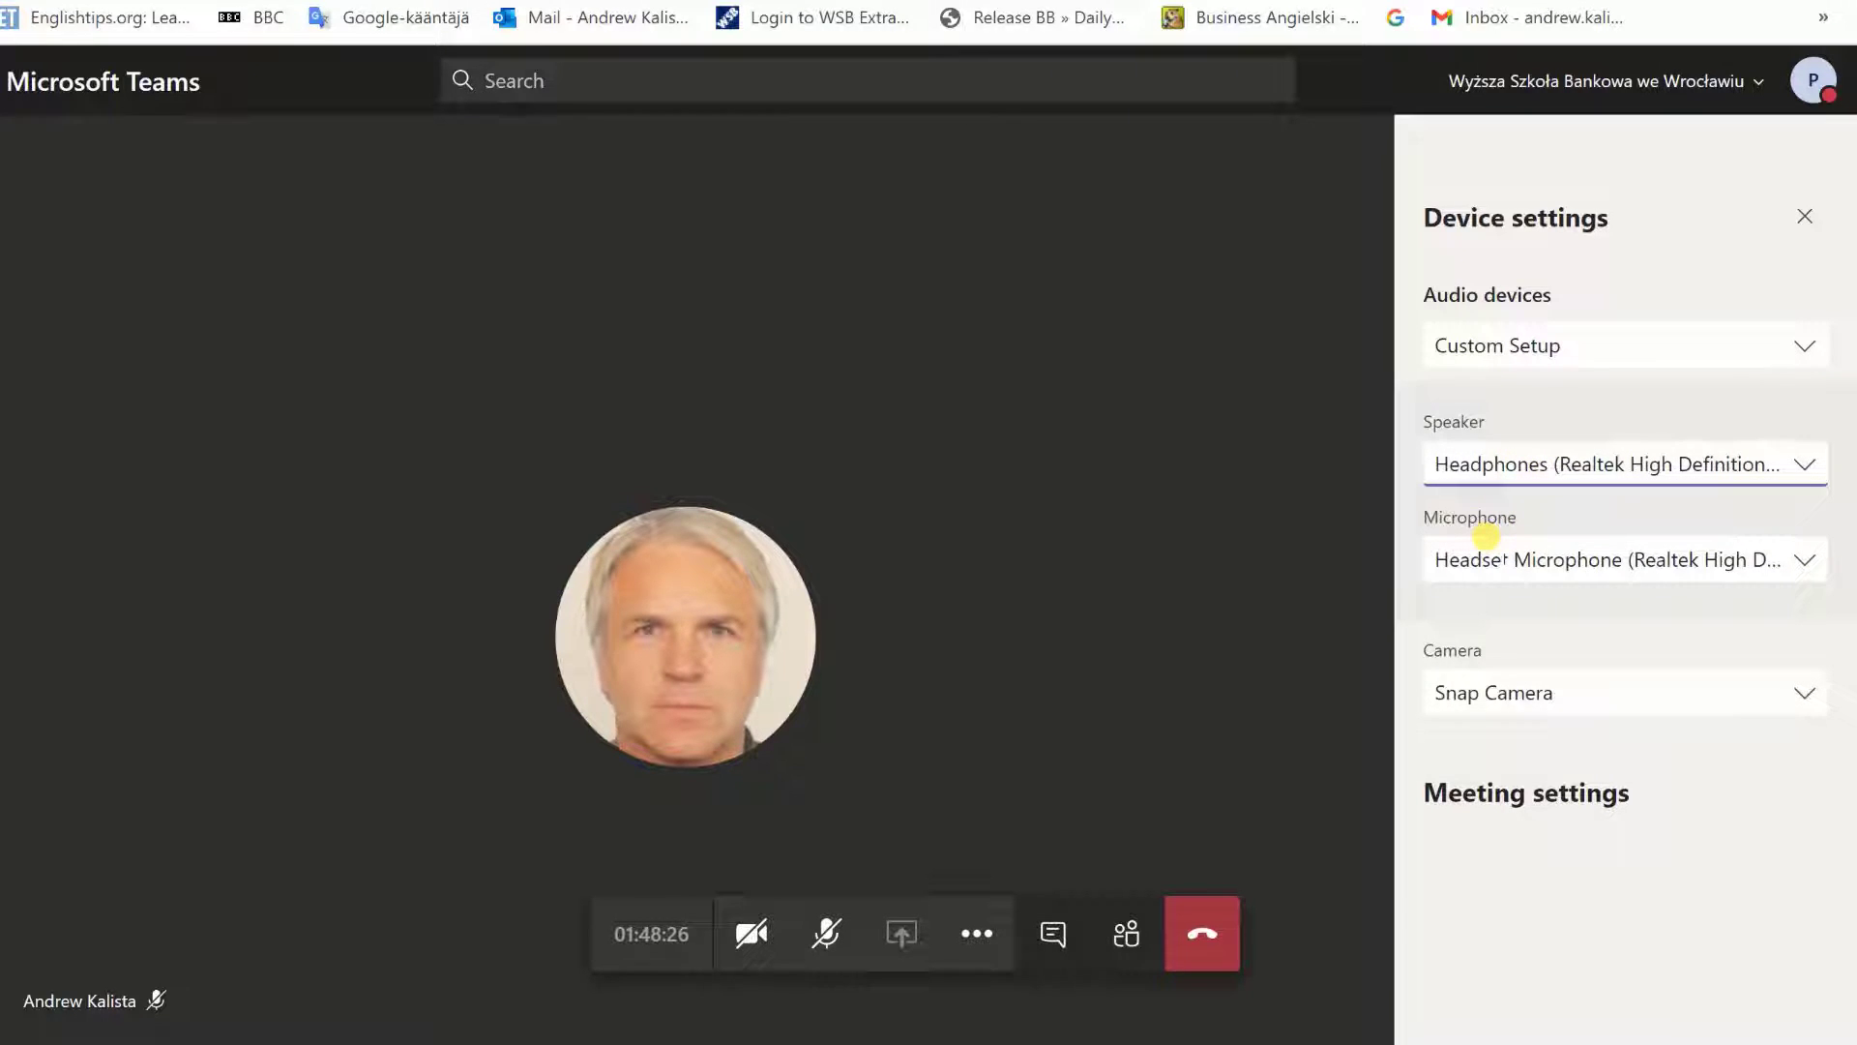
click(1486, 544)
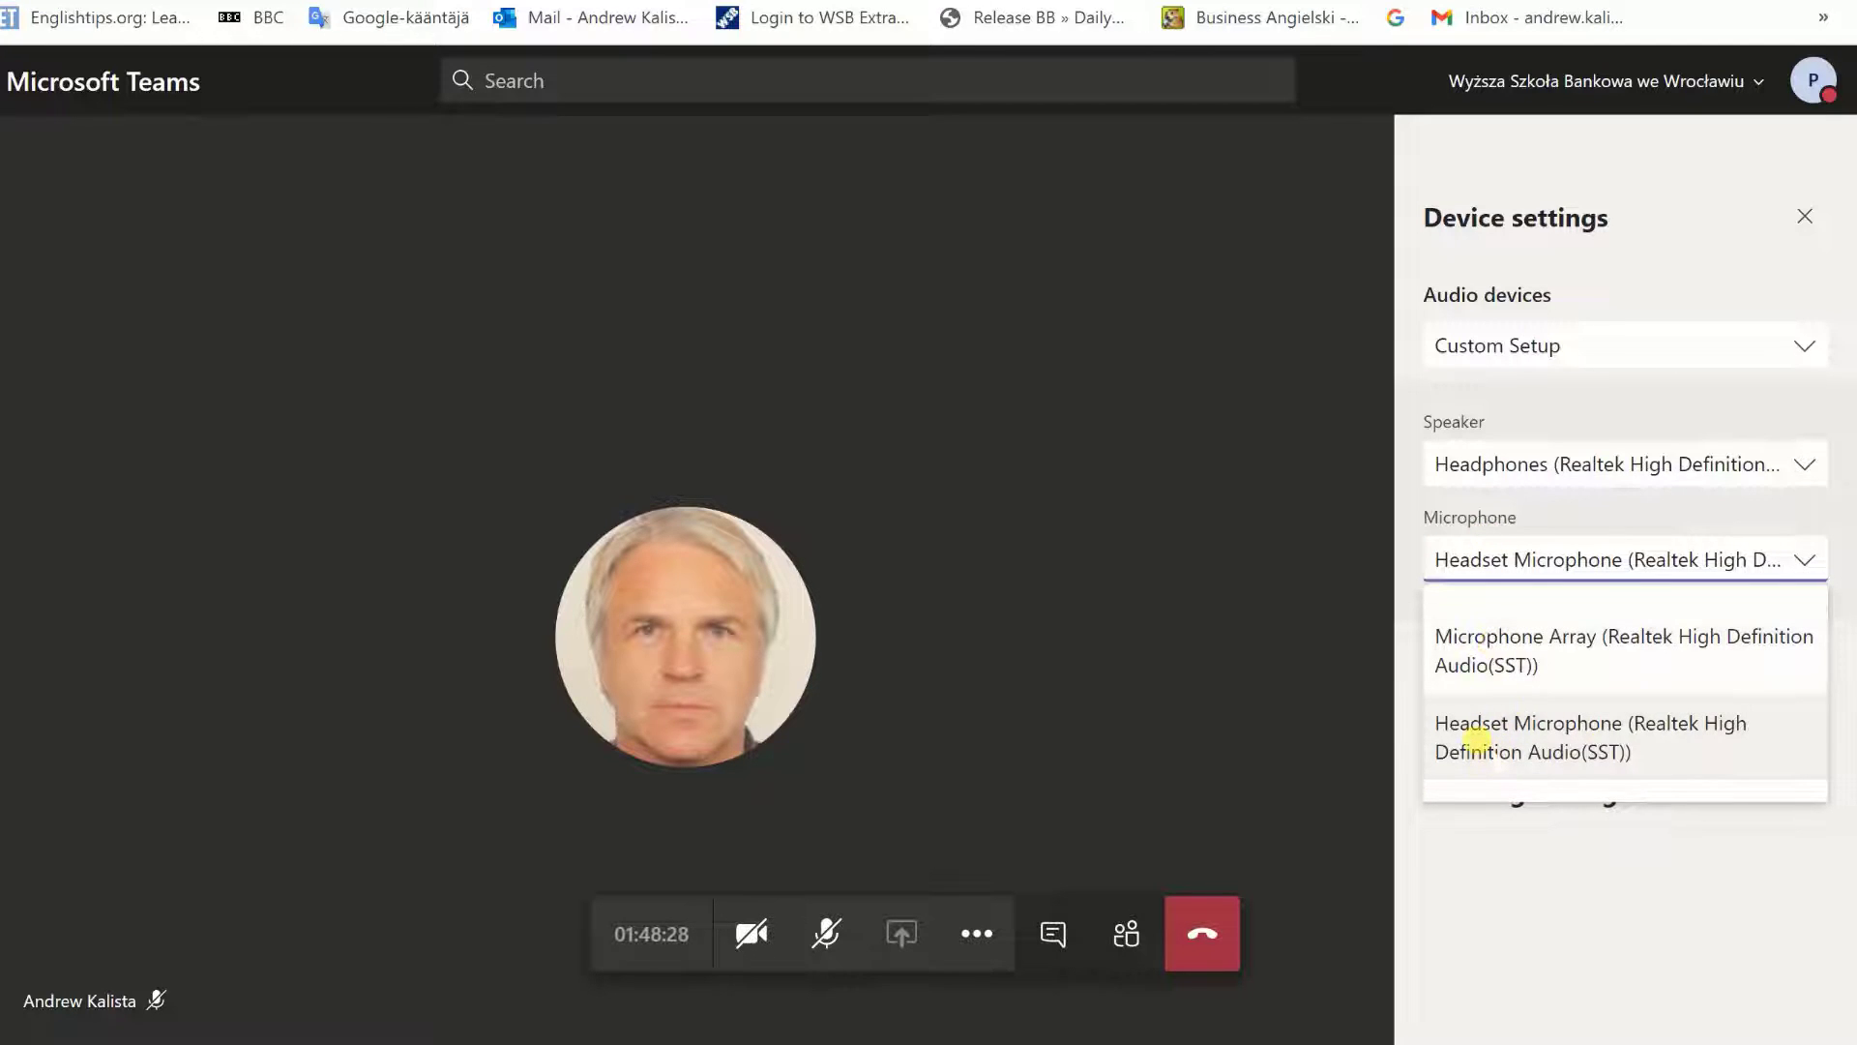
click(1478, 738)
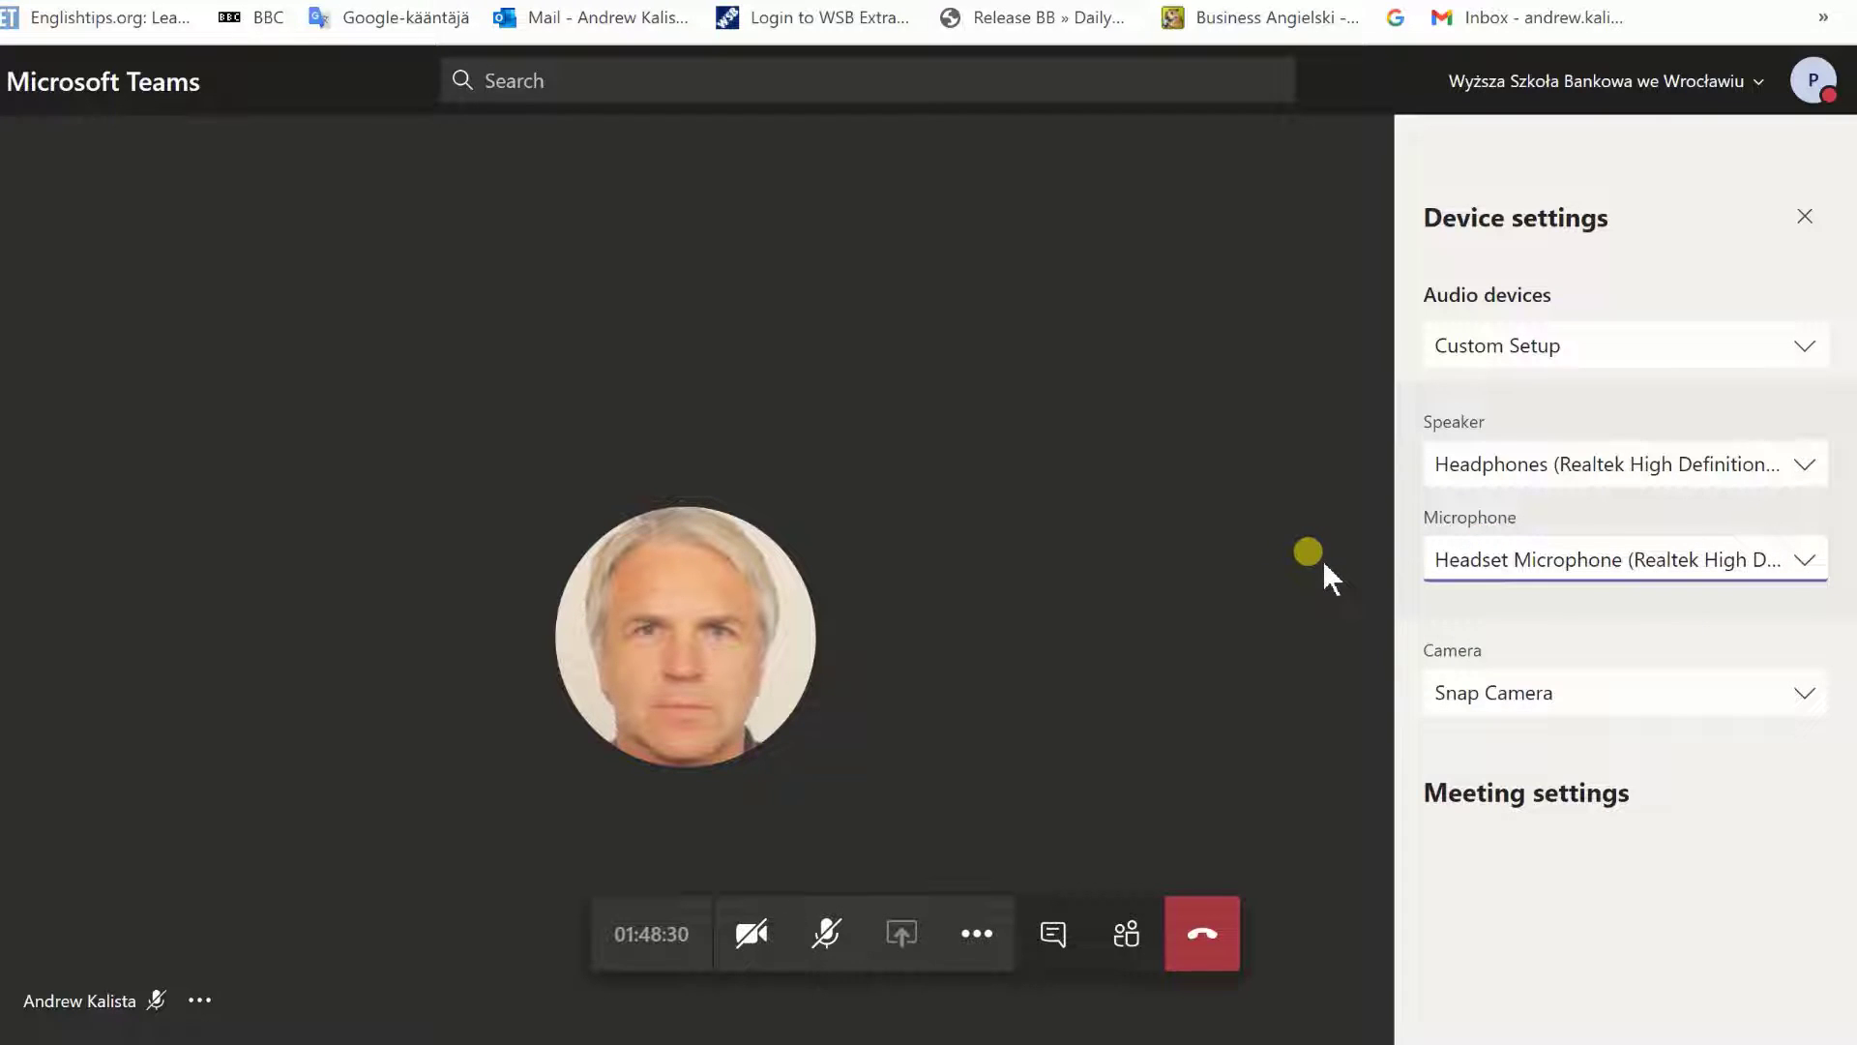
click(1212, 513)
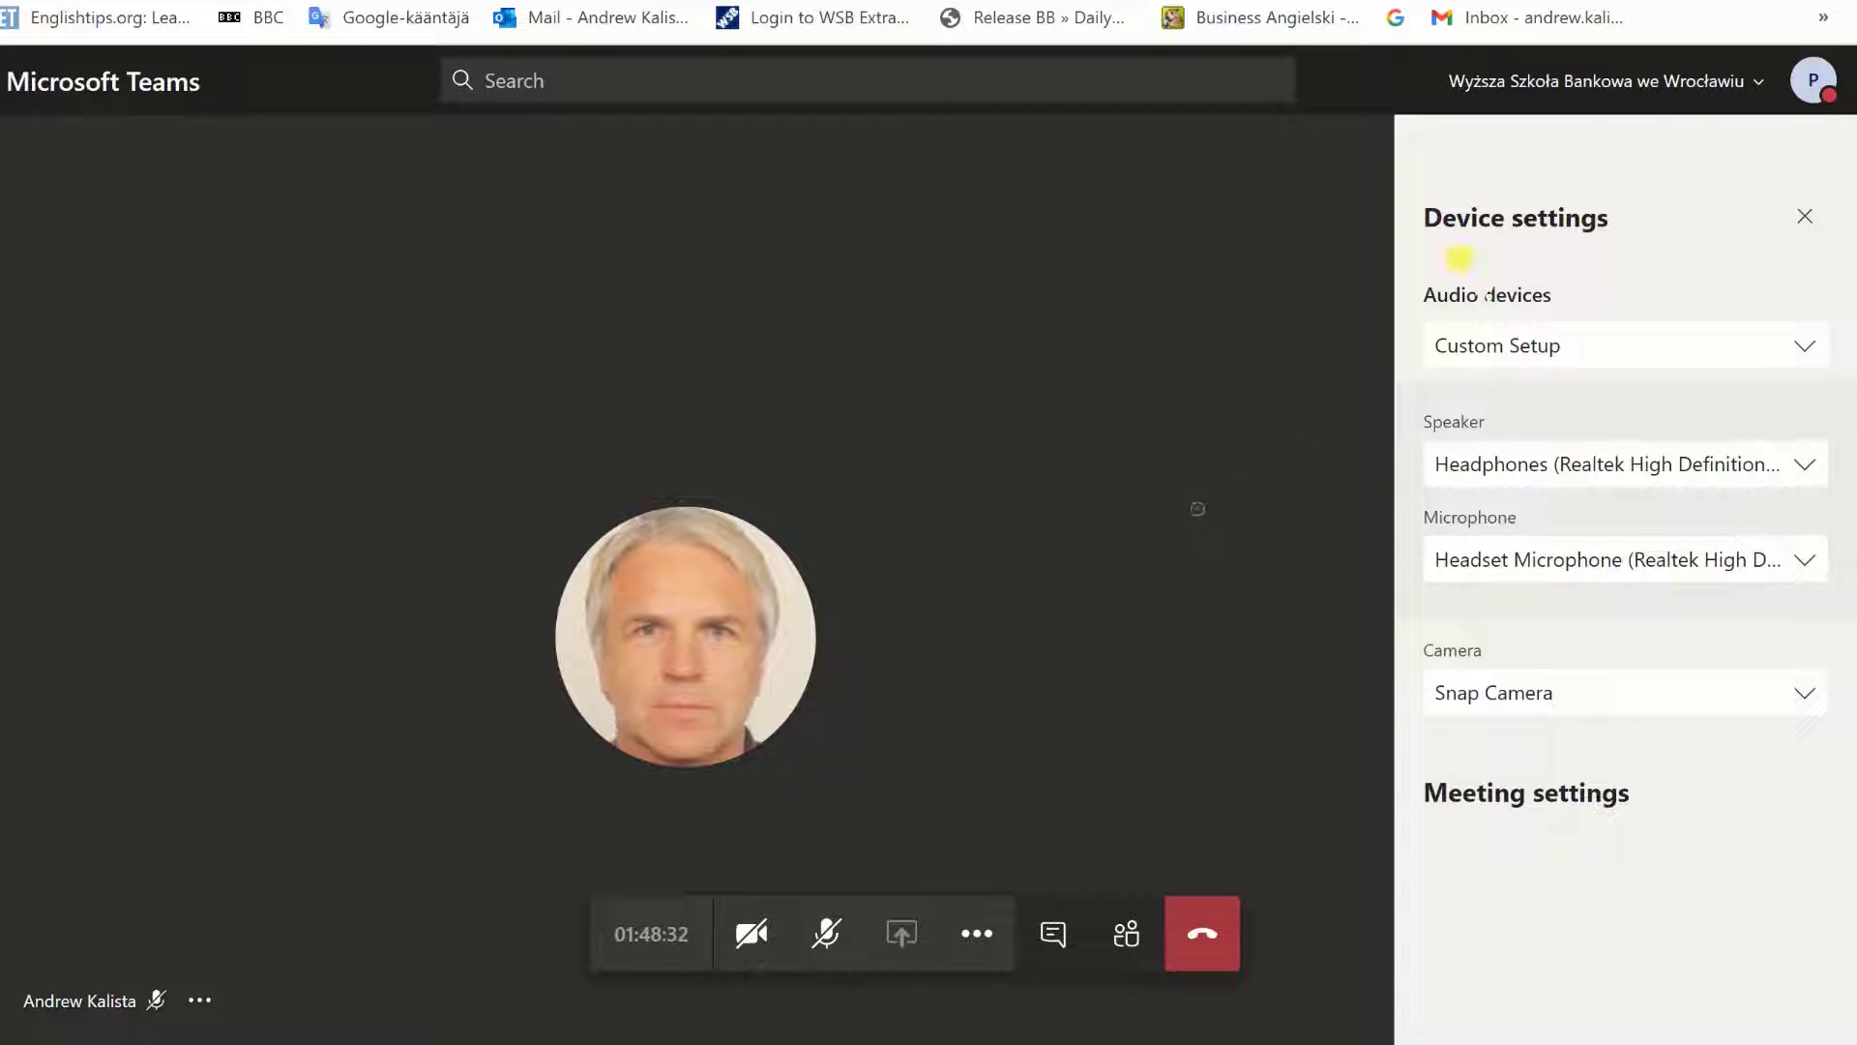
click(1805, 216)
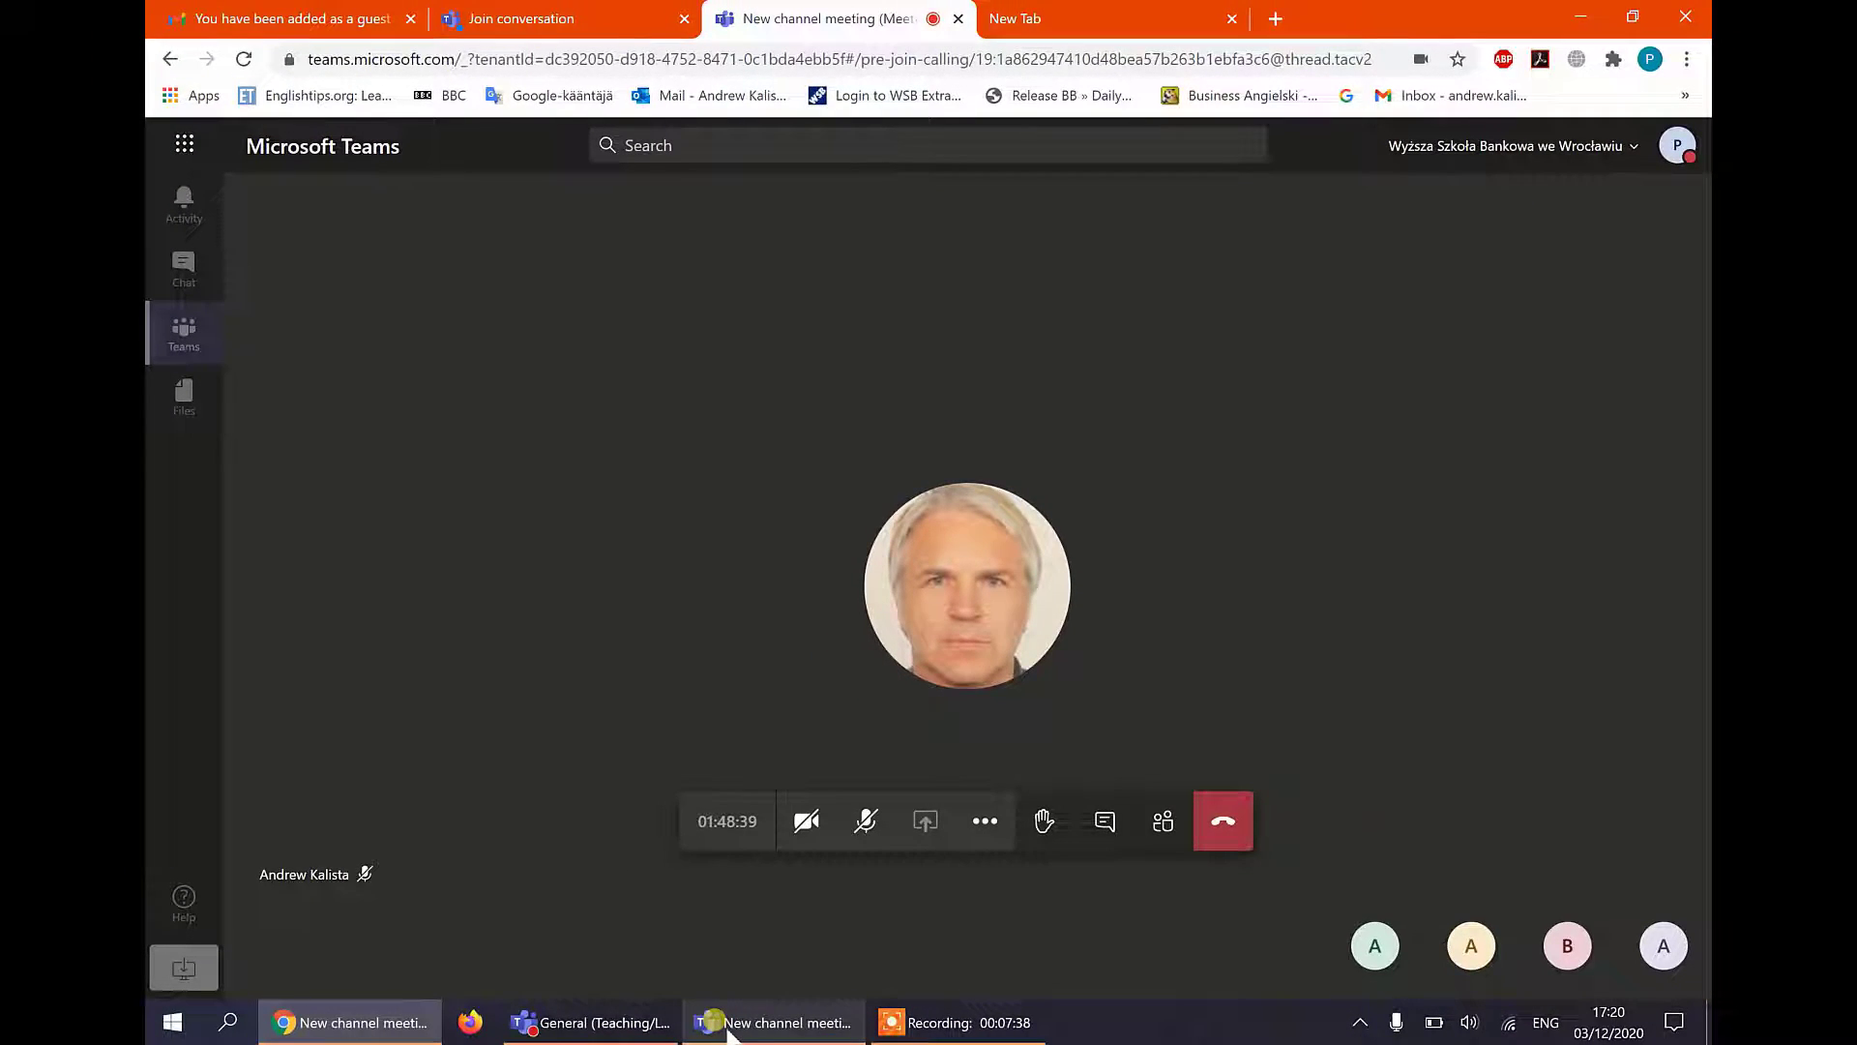
Switch to the New channel meeting in the Teams desktop app and show its device settings to check the speaker and microphone
click(728, 1026)
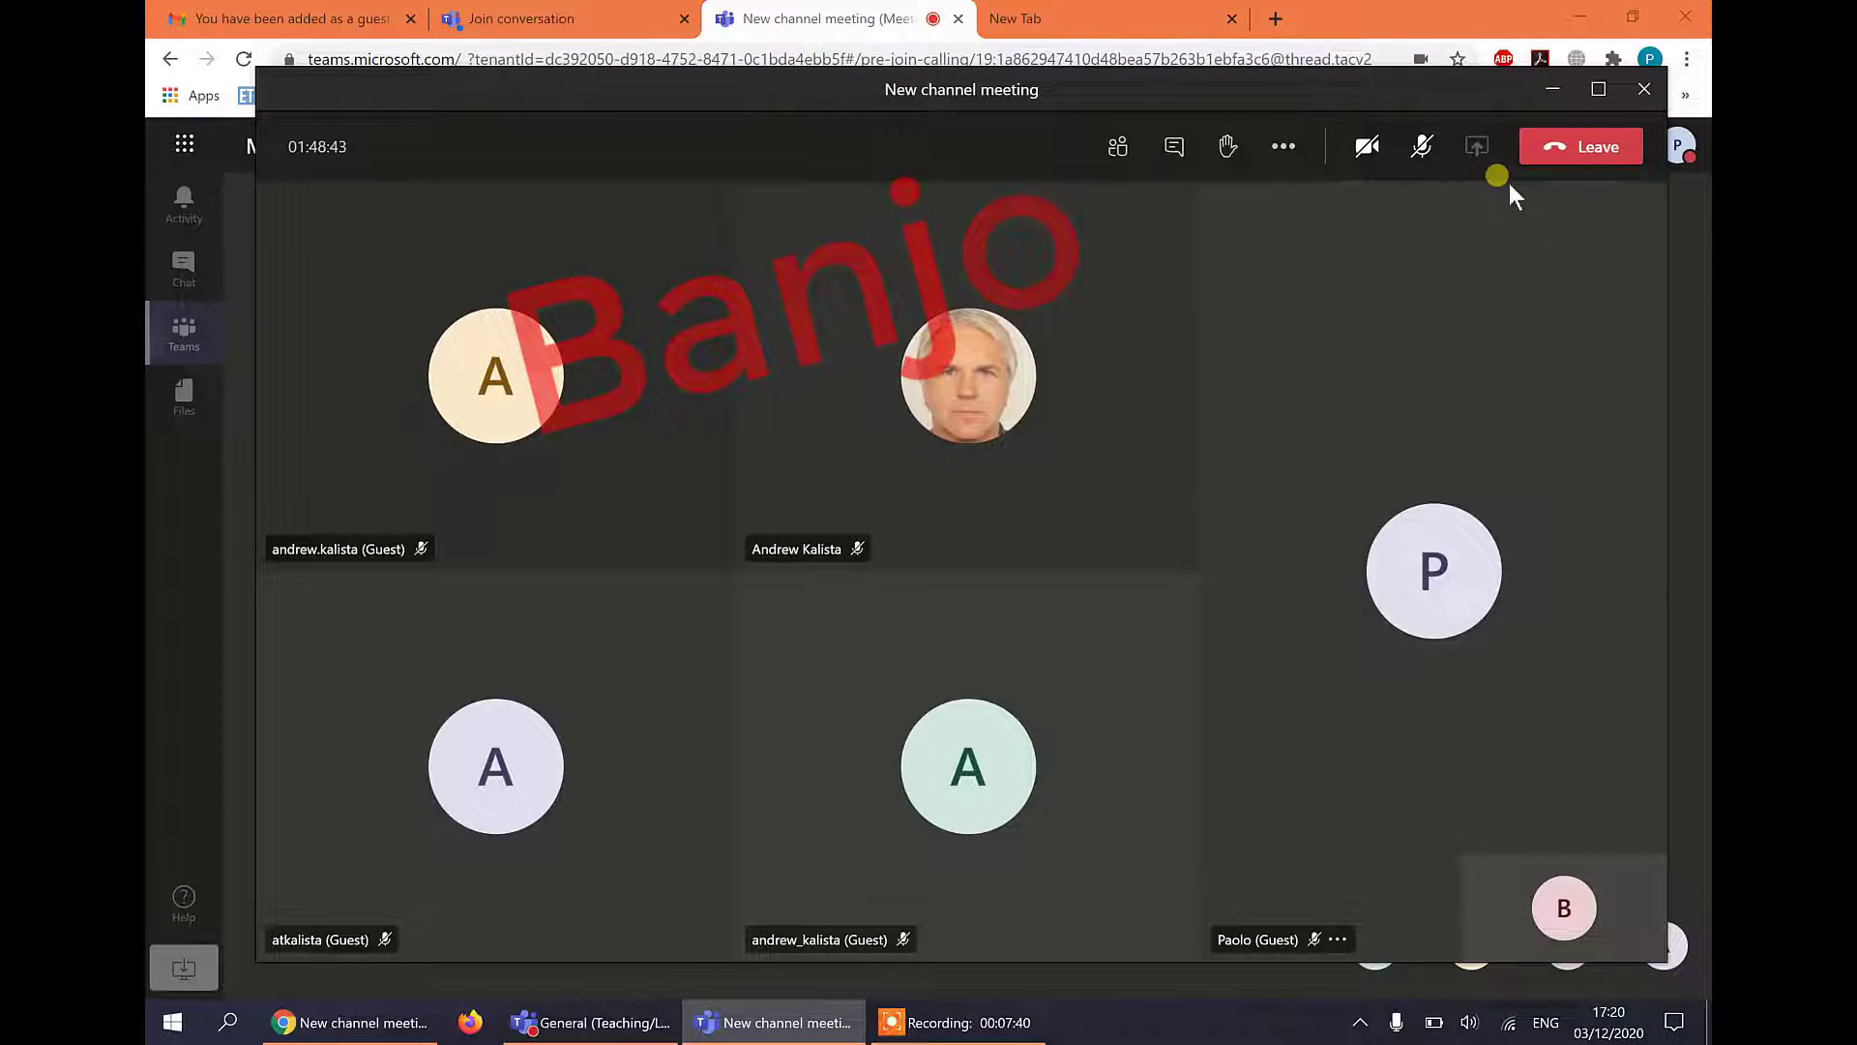
click(595, 1023)
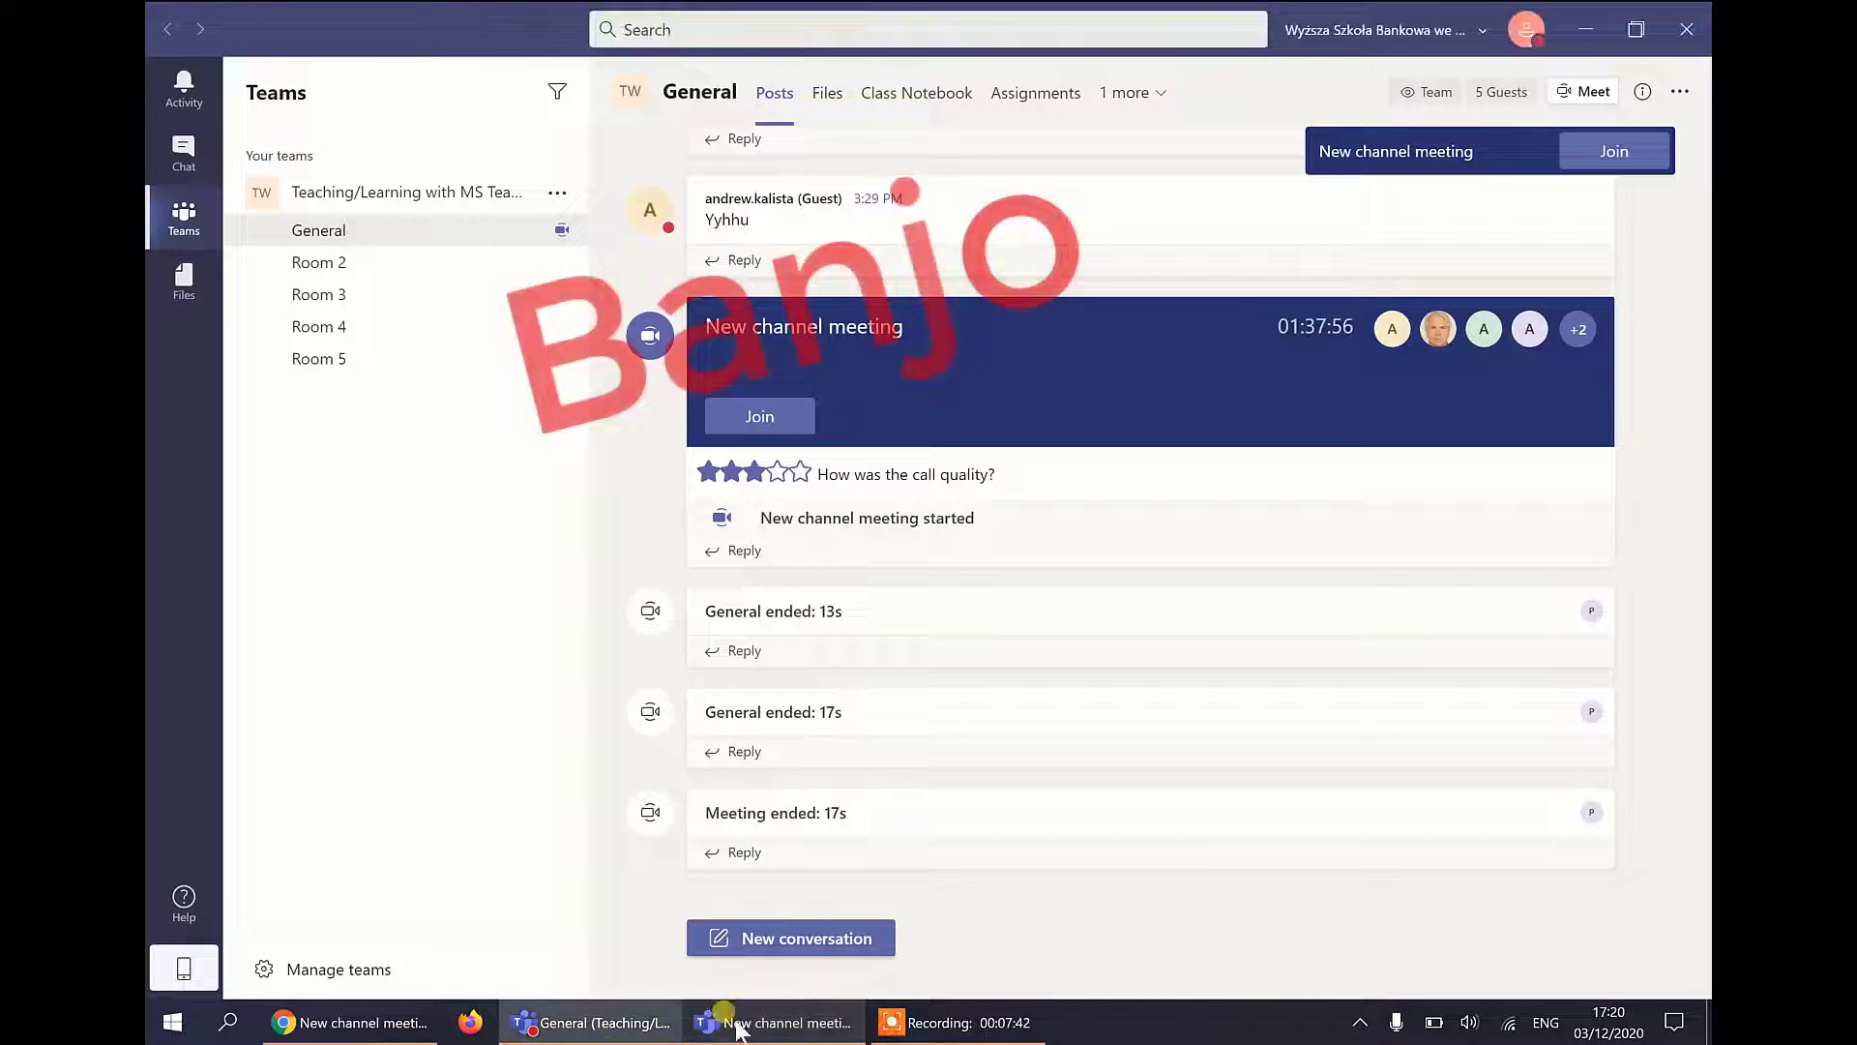
click(720, 1017)
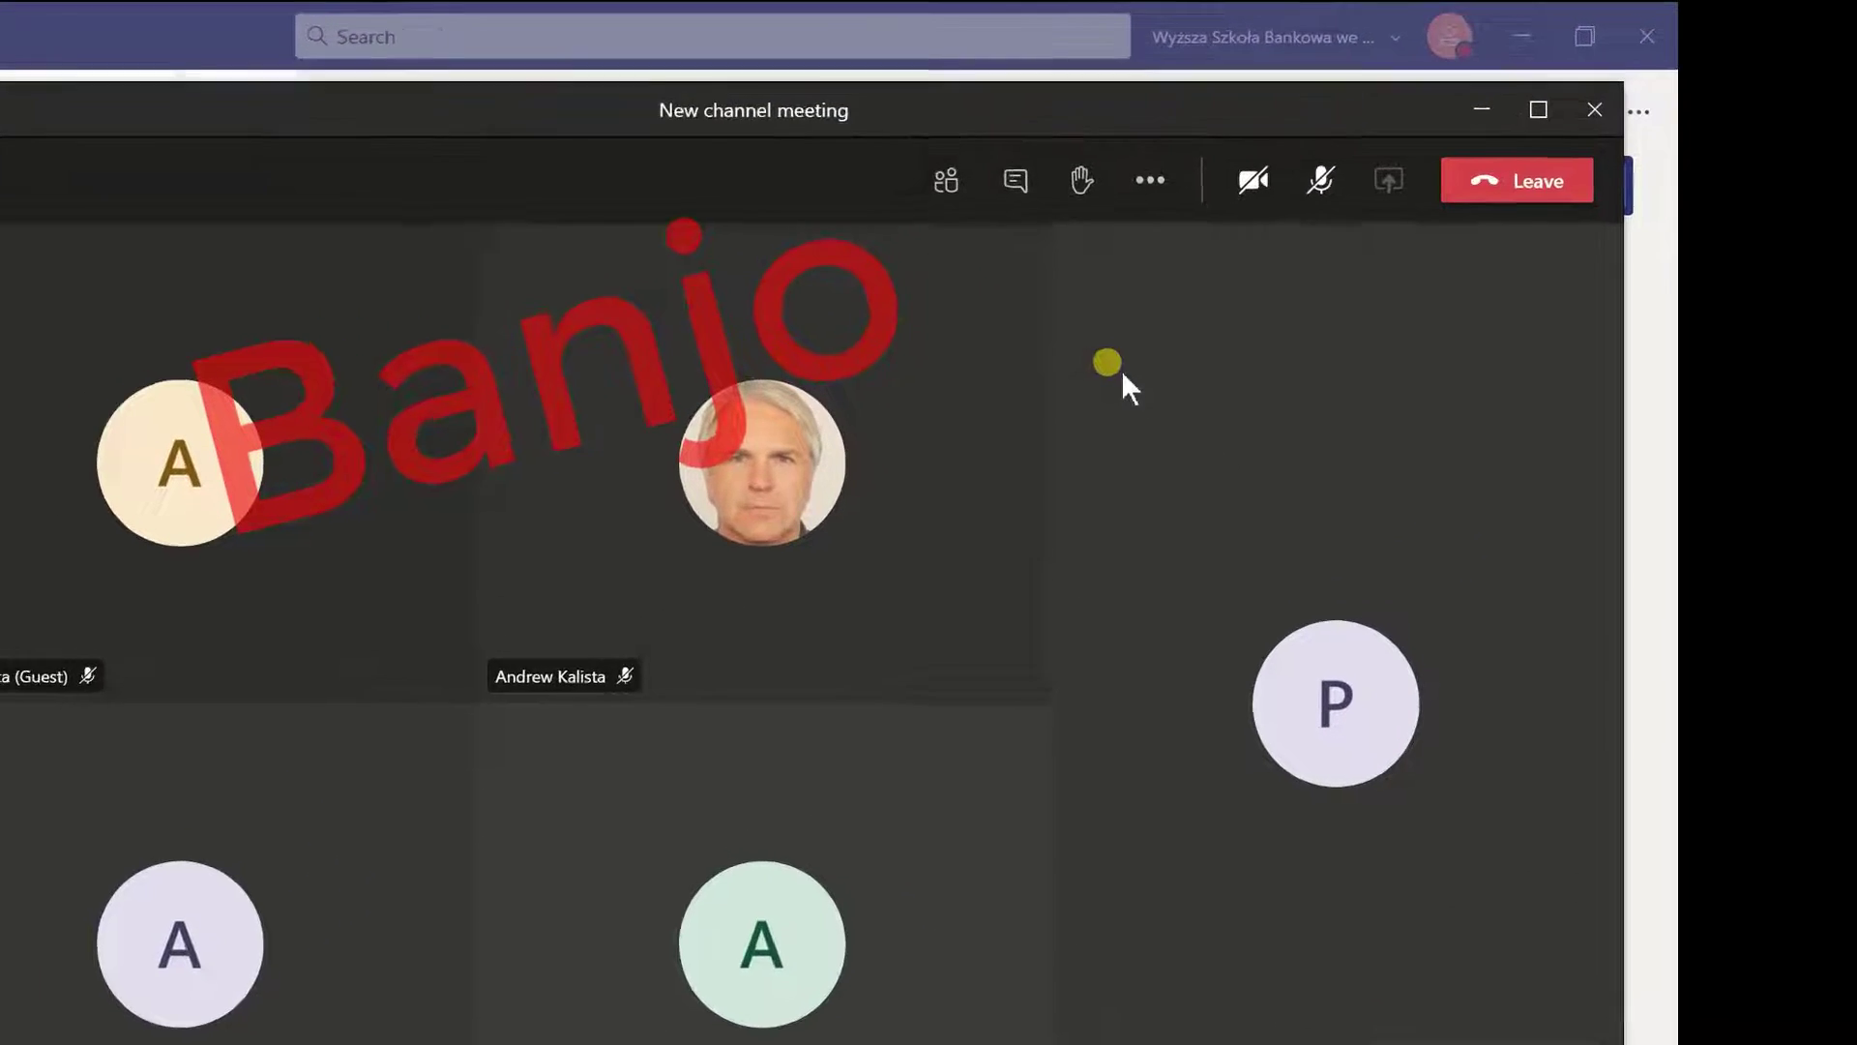
click(1072, 201)
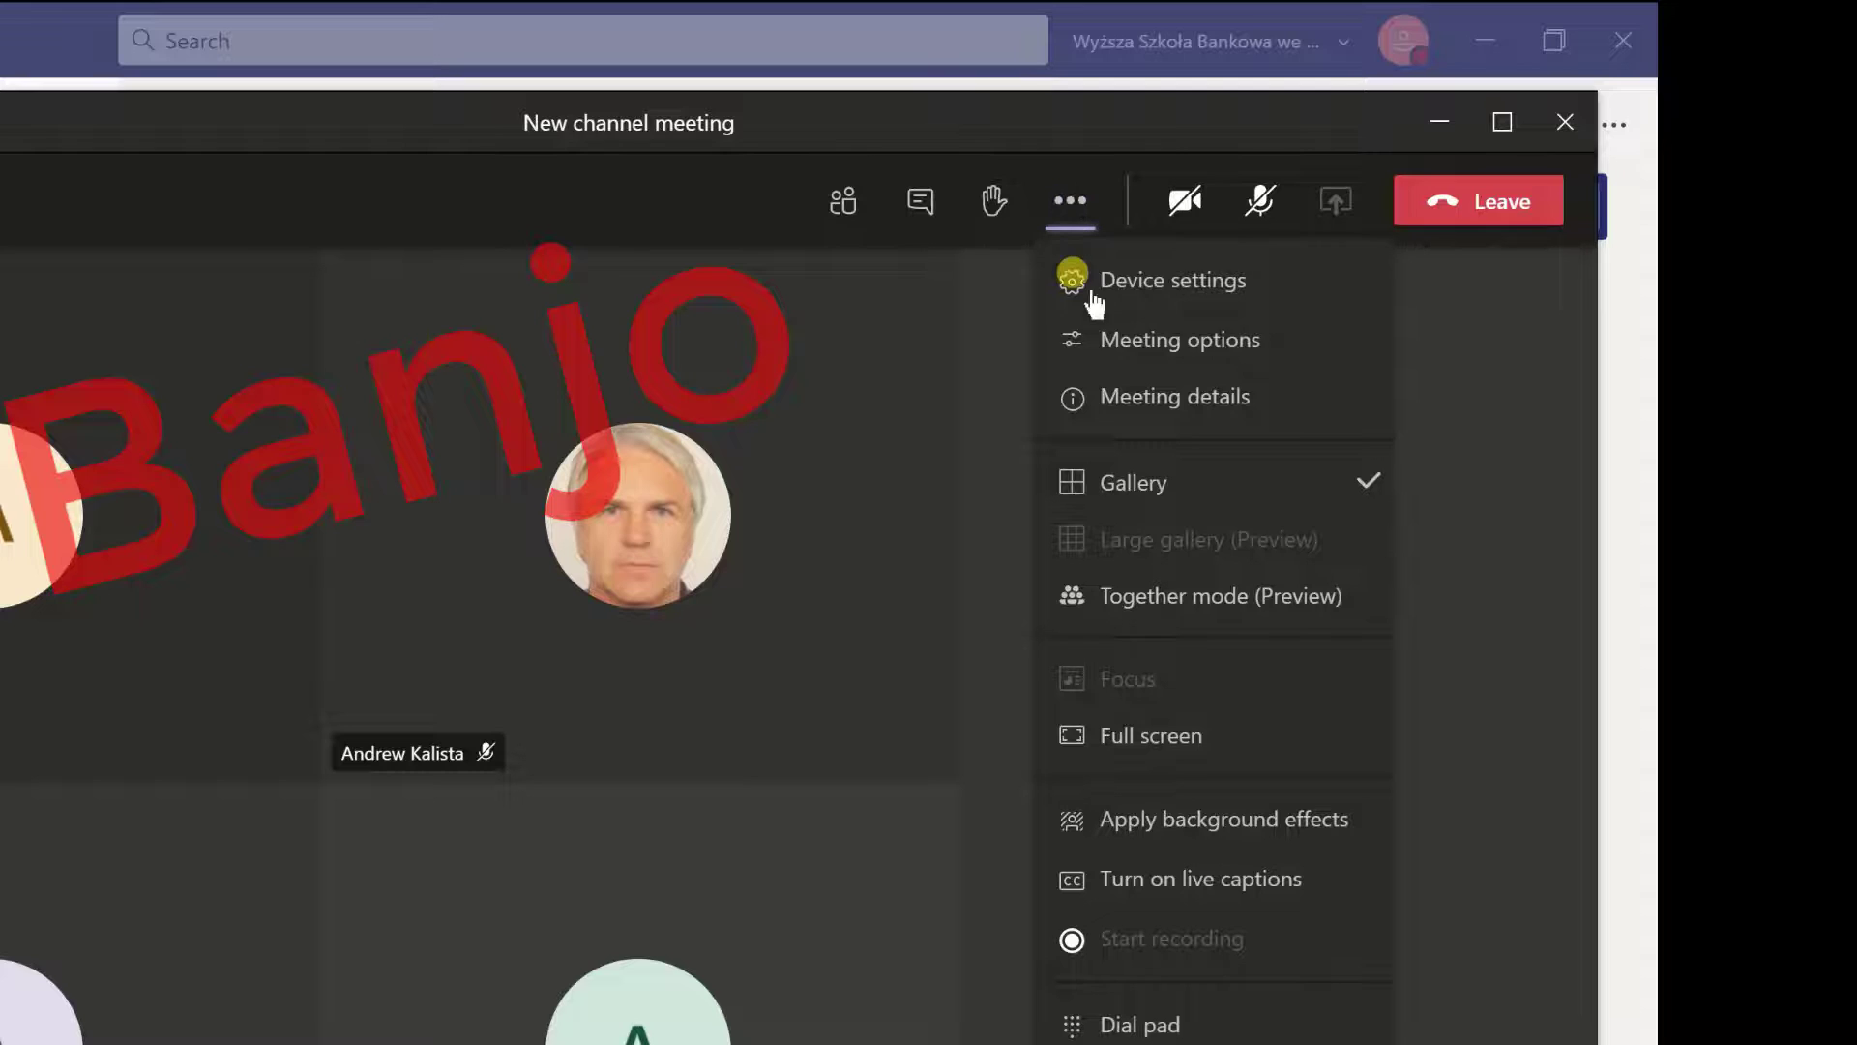
click(1137, 273)
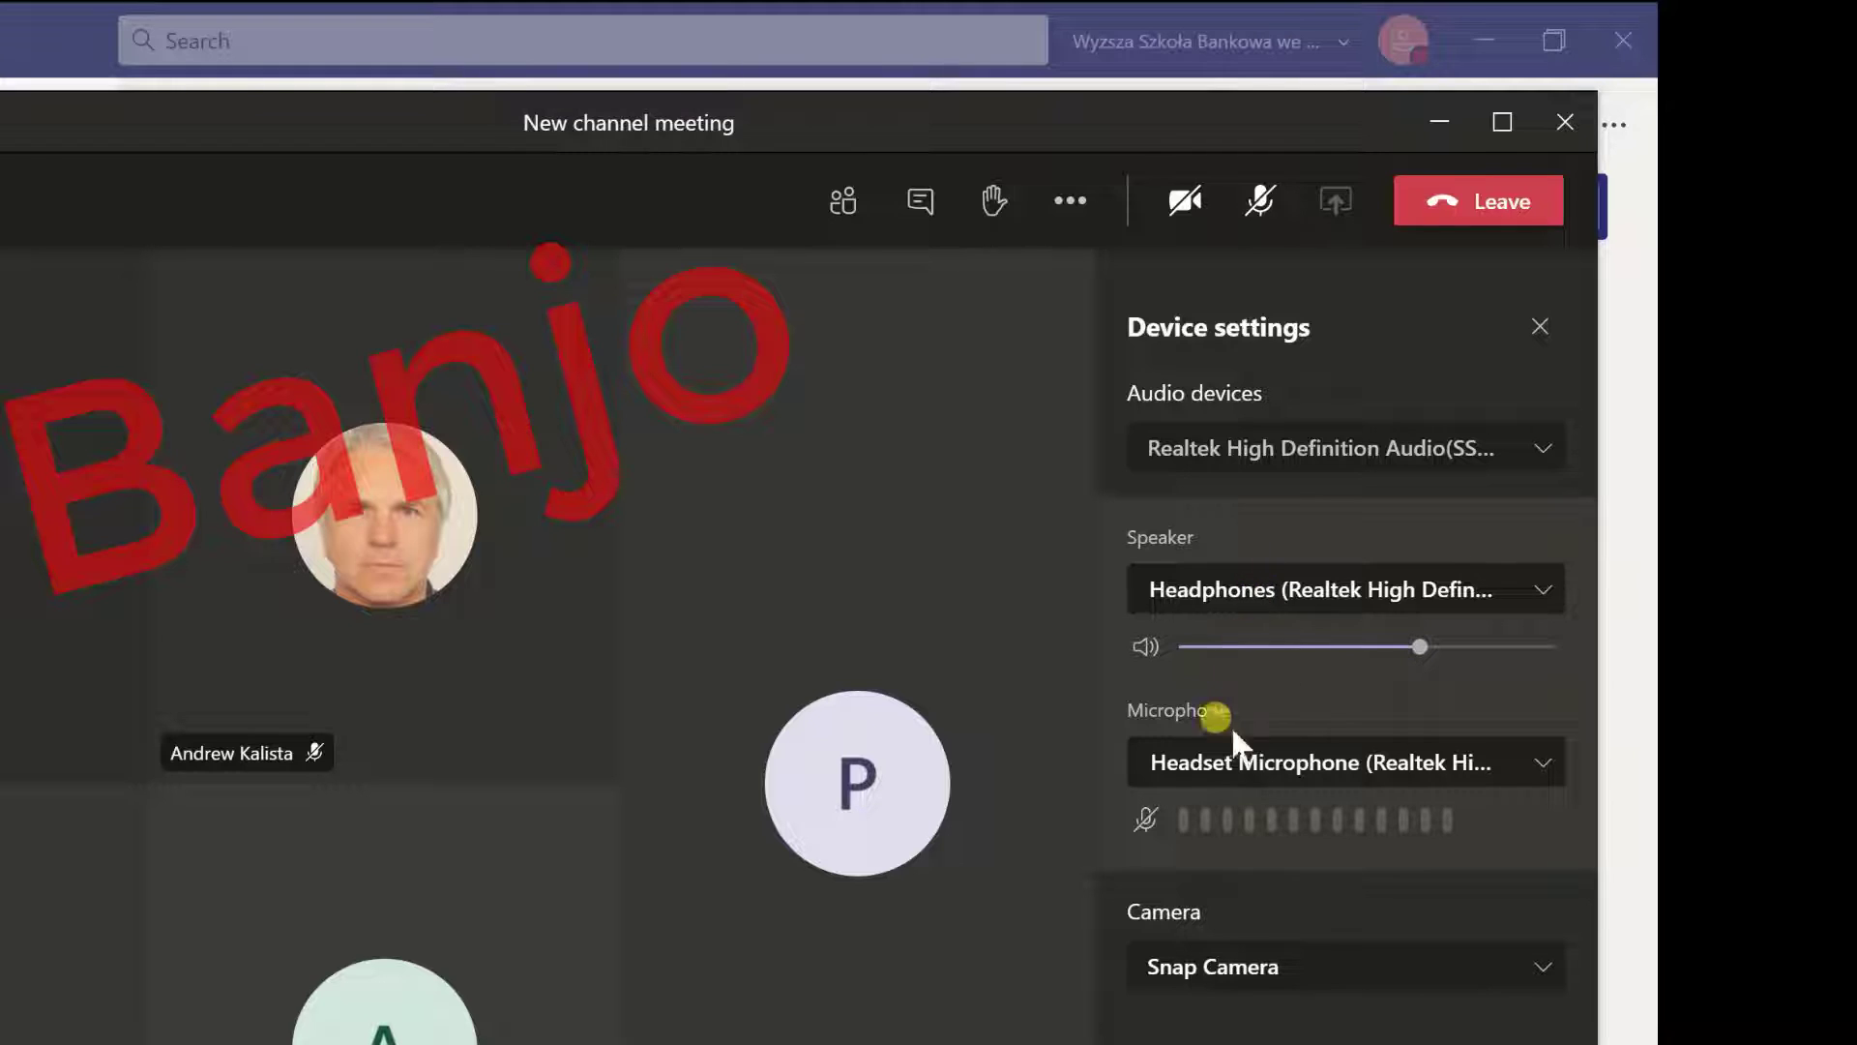
Unmute the microphone within the device settings to test its input level, mute it again, and close the device settings
click(1145, 821)
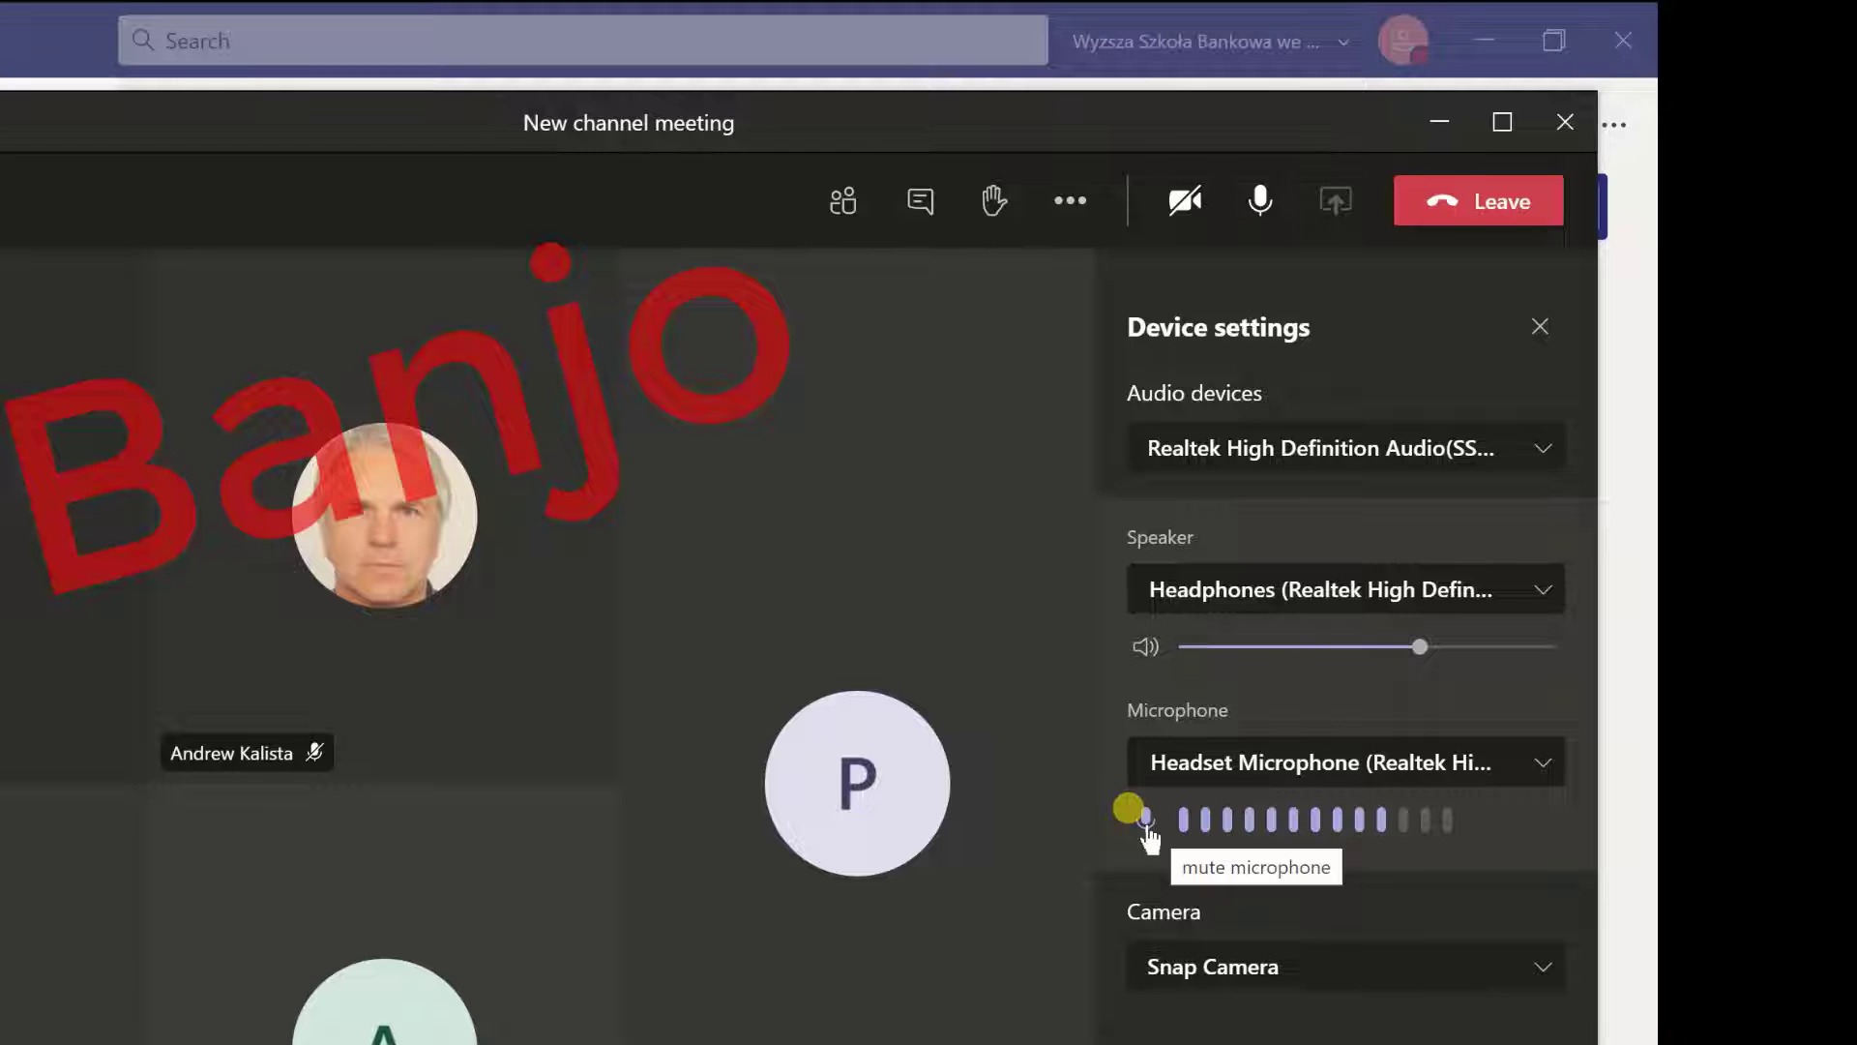
click(1145, 821)
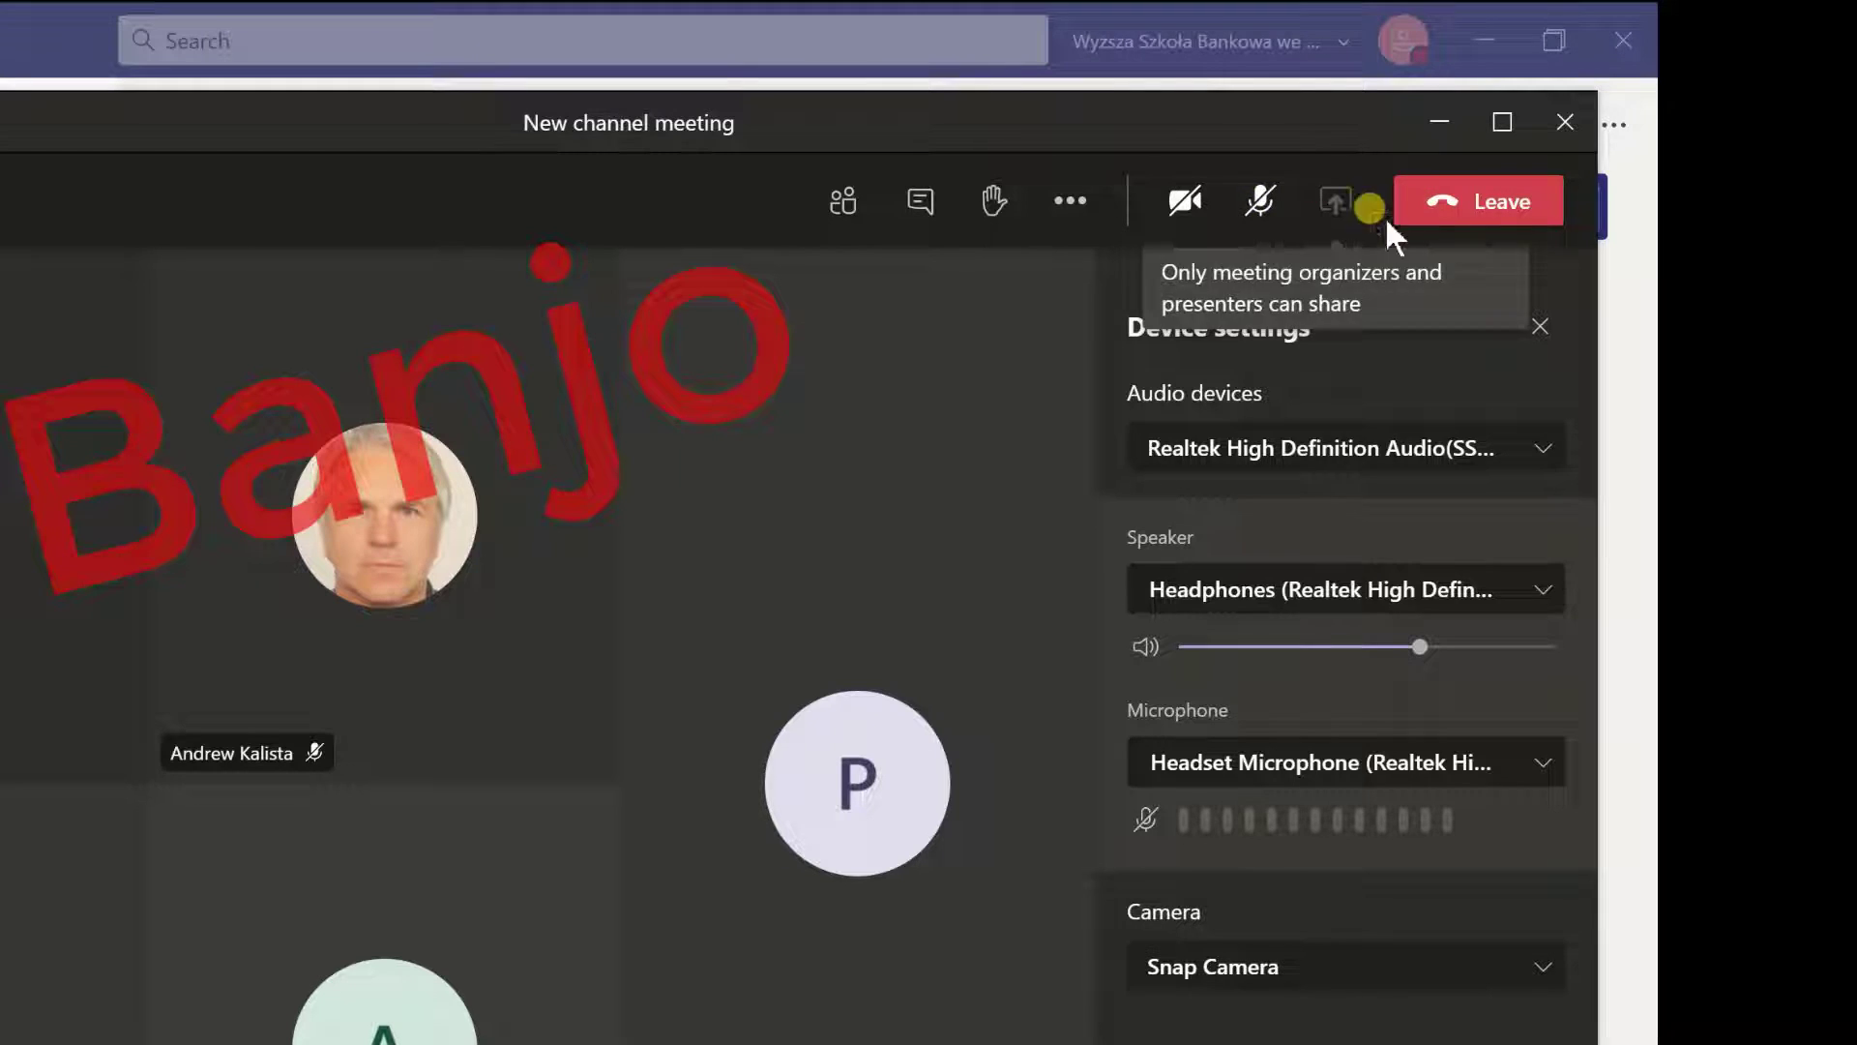
click(1540, 329)
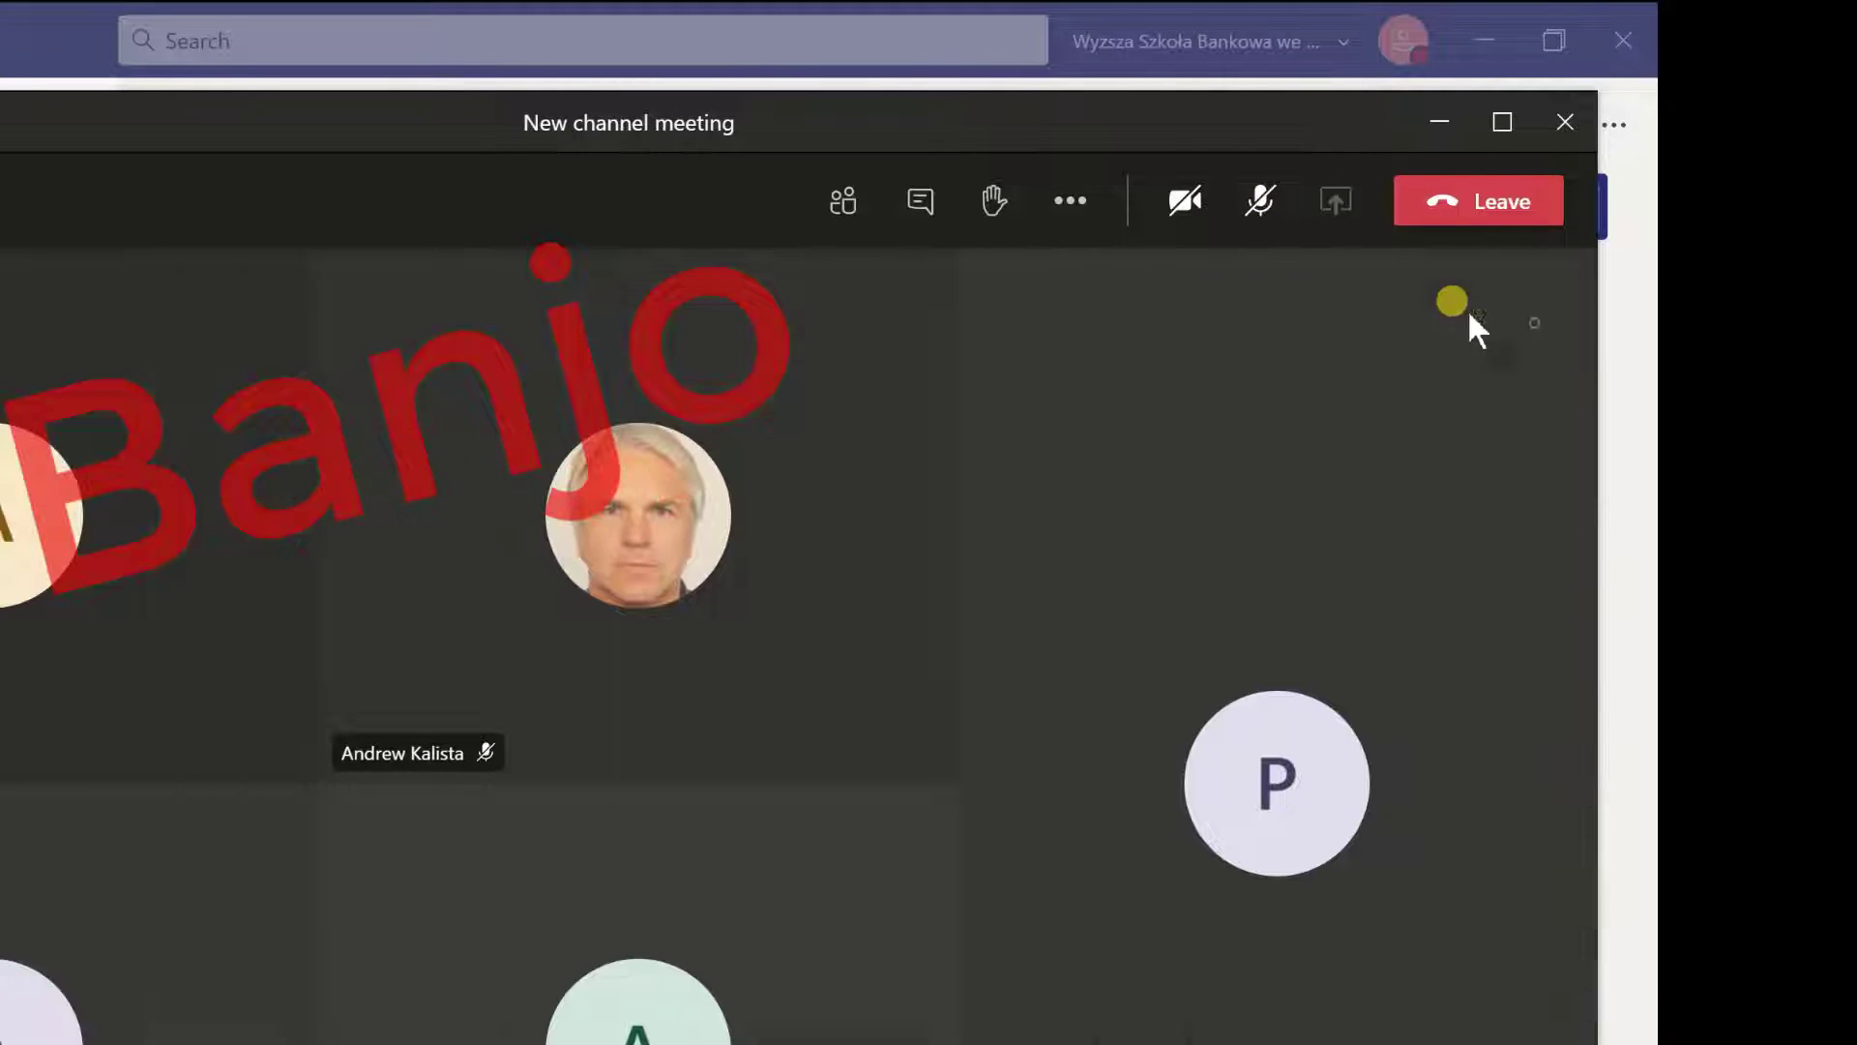
Open the Teams account settings, check the audio devices, speaker and microphone under Devices, and close the settings
click(1405, 43)
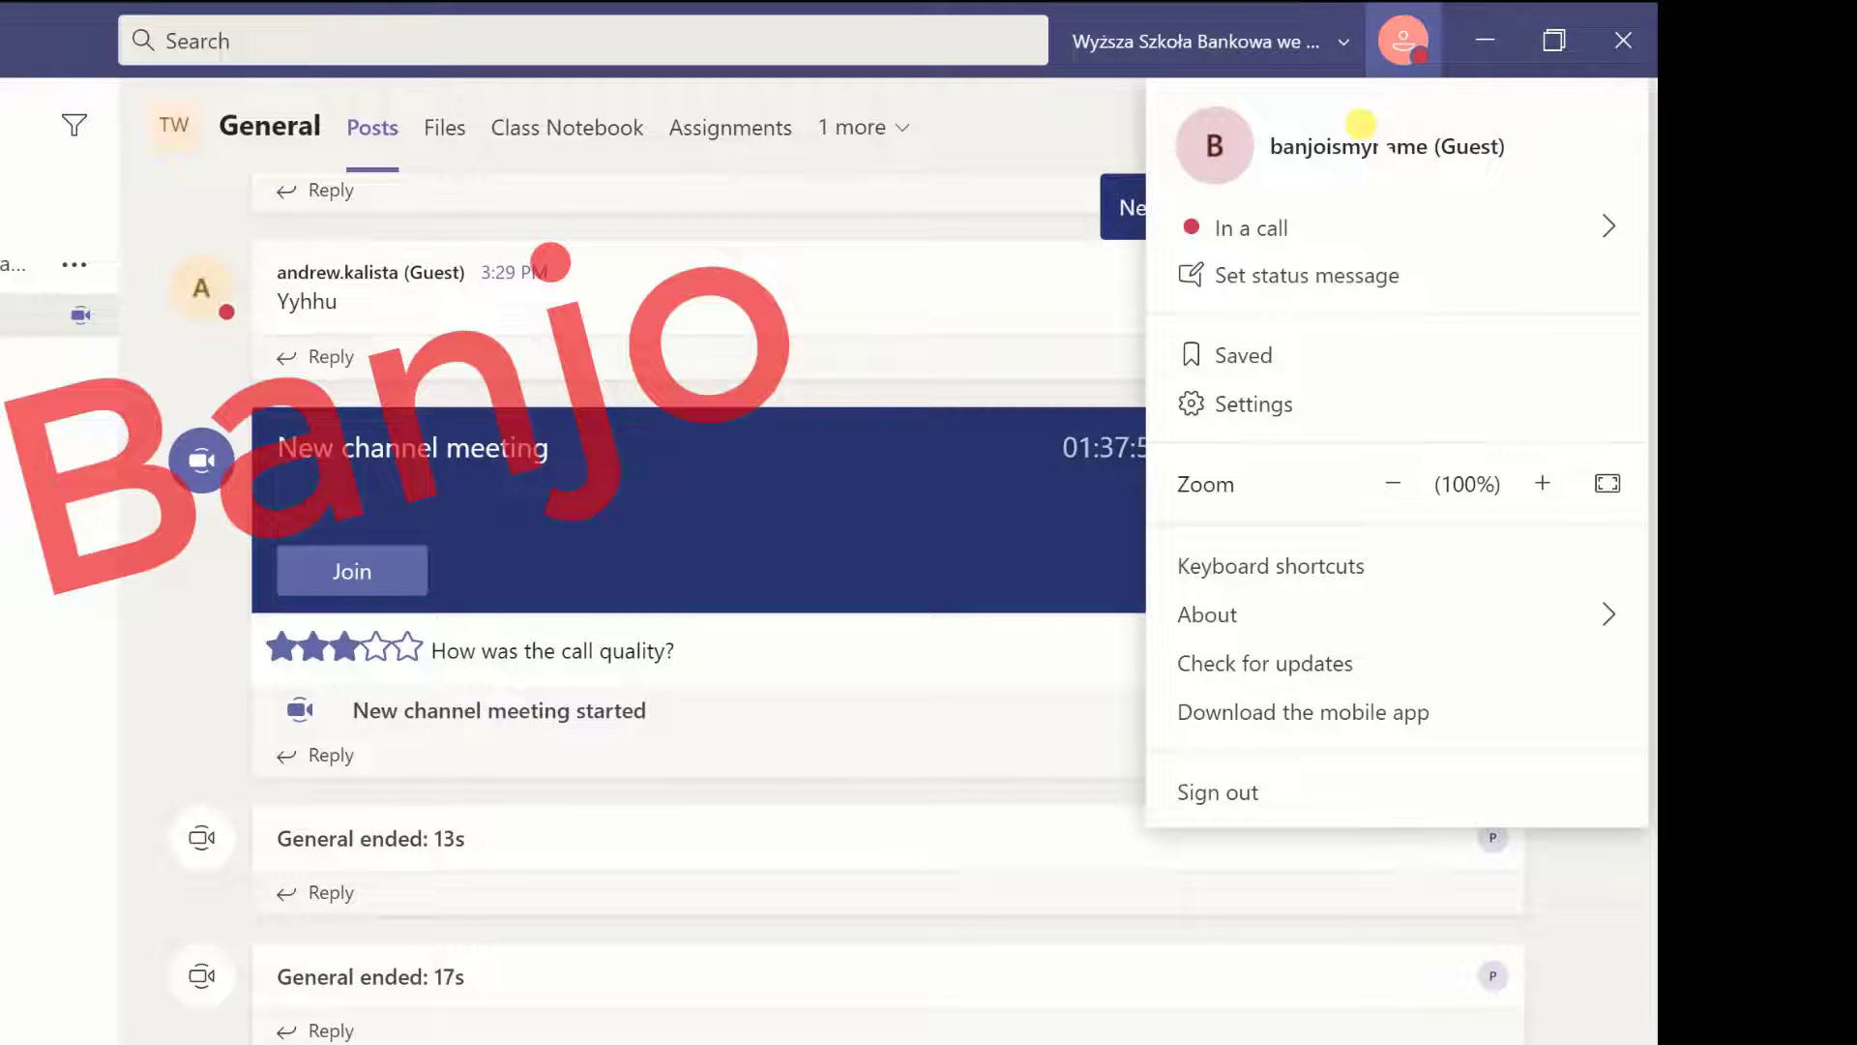
click(1244, 400)
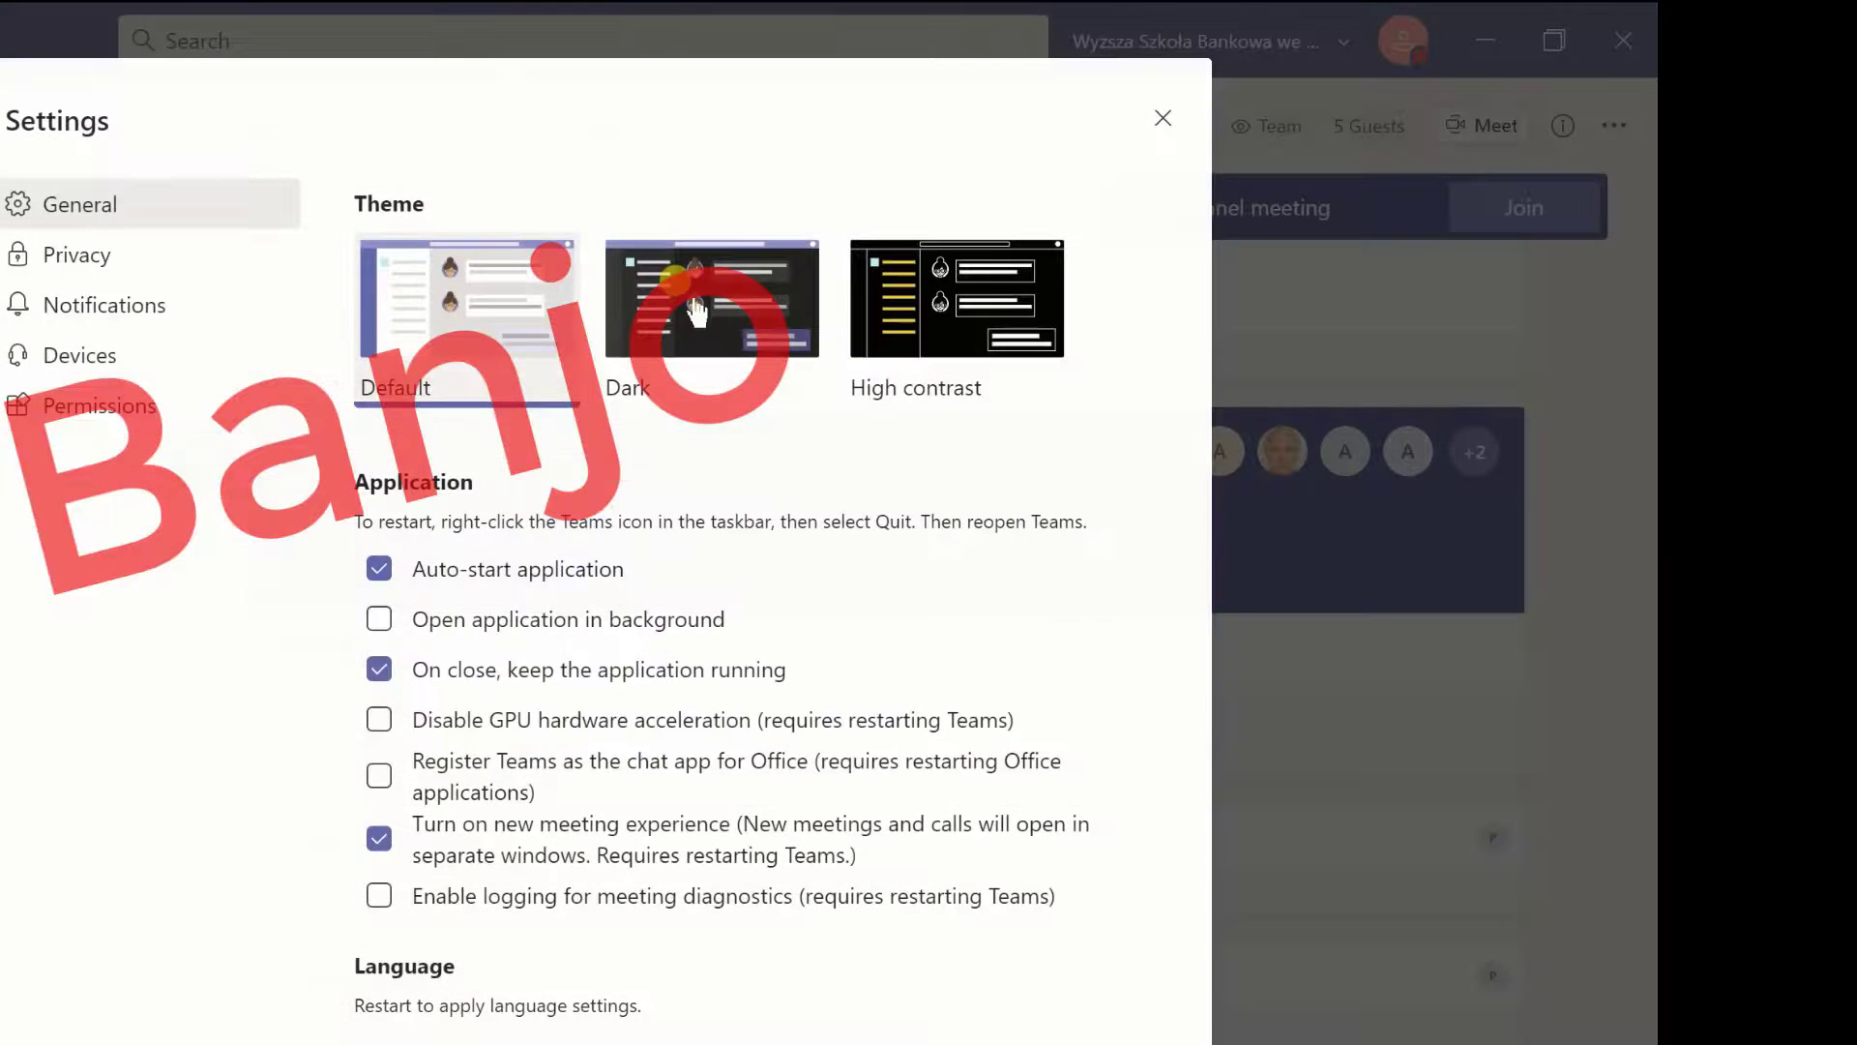
click(85, 339)
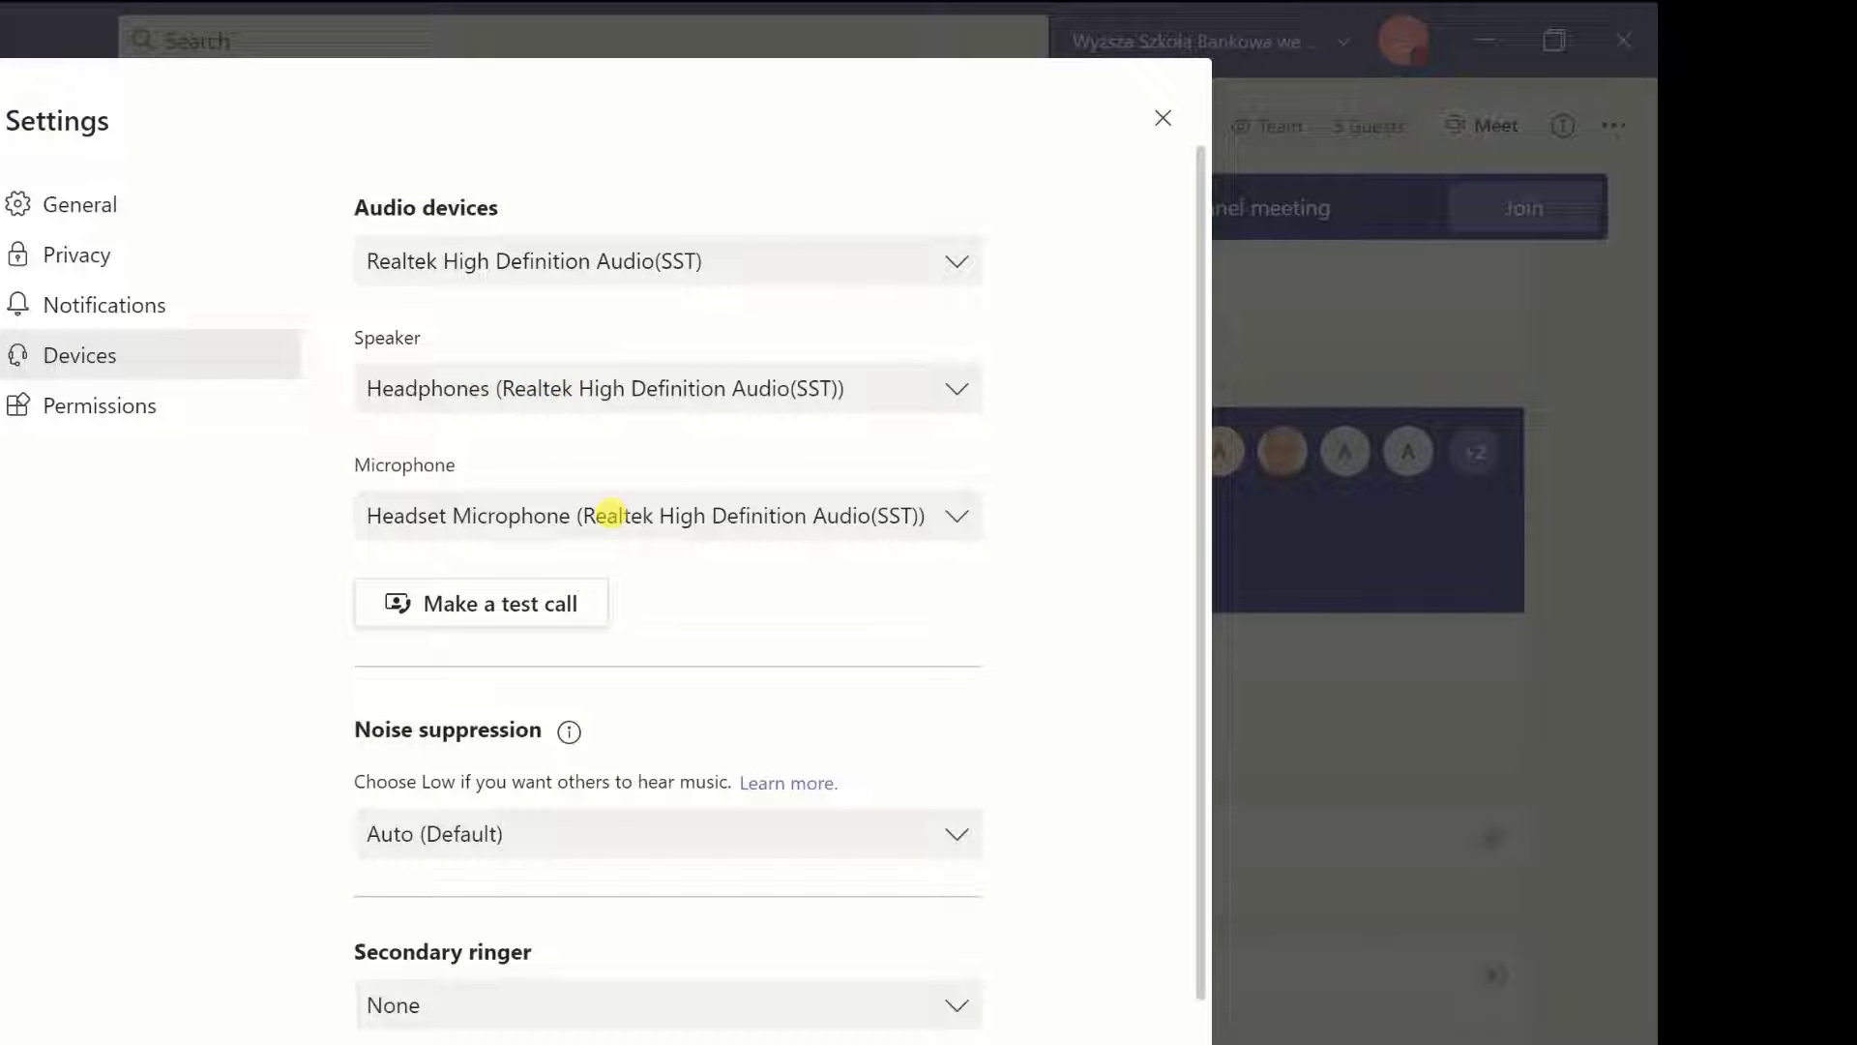
click(1162, 119)
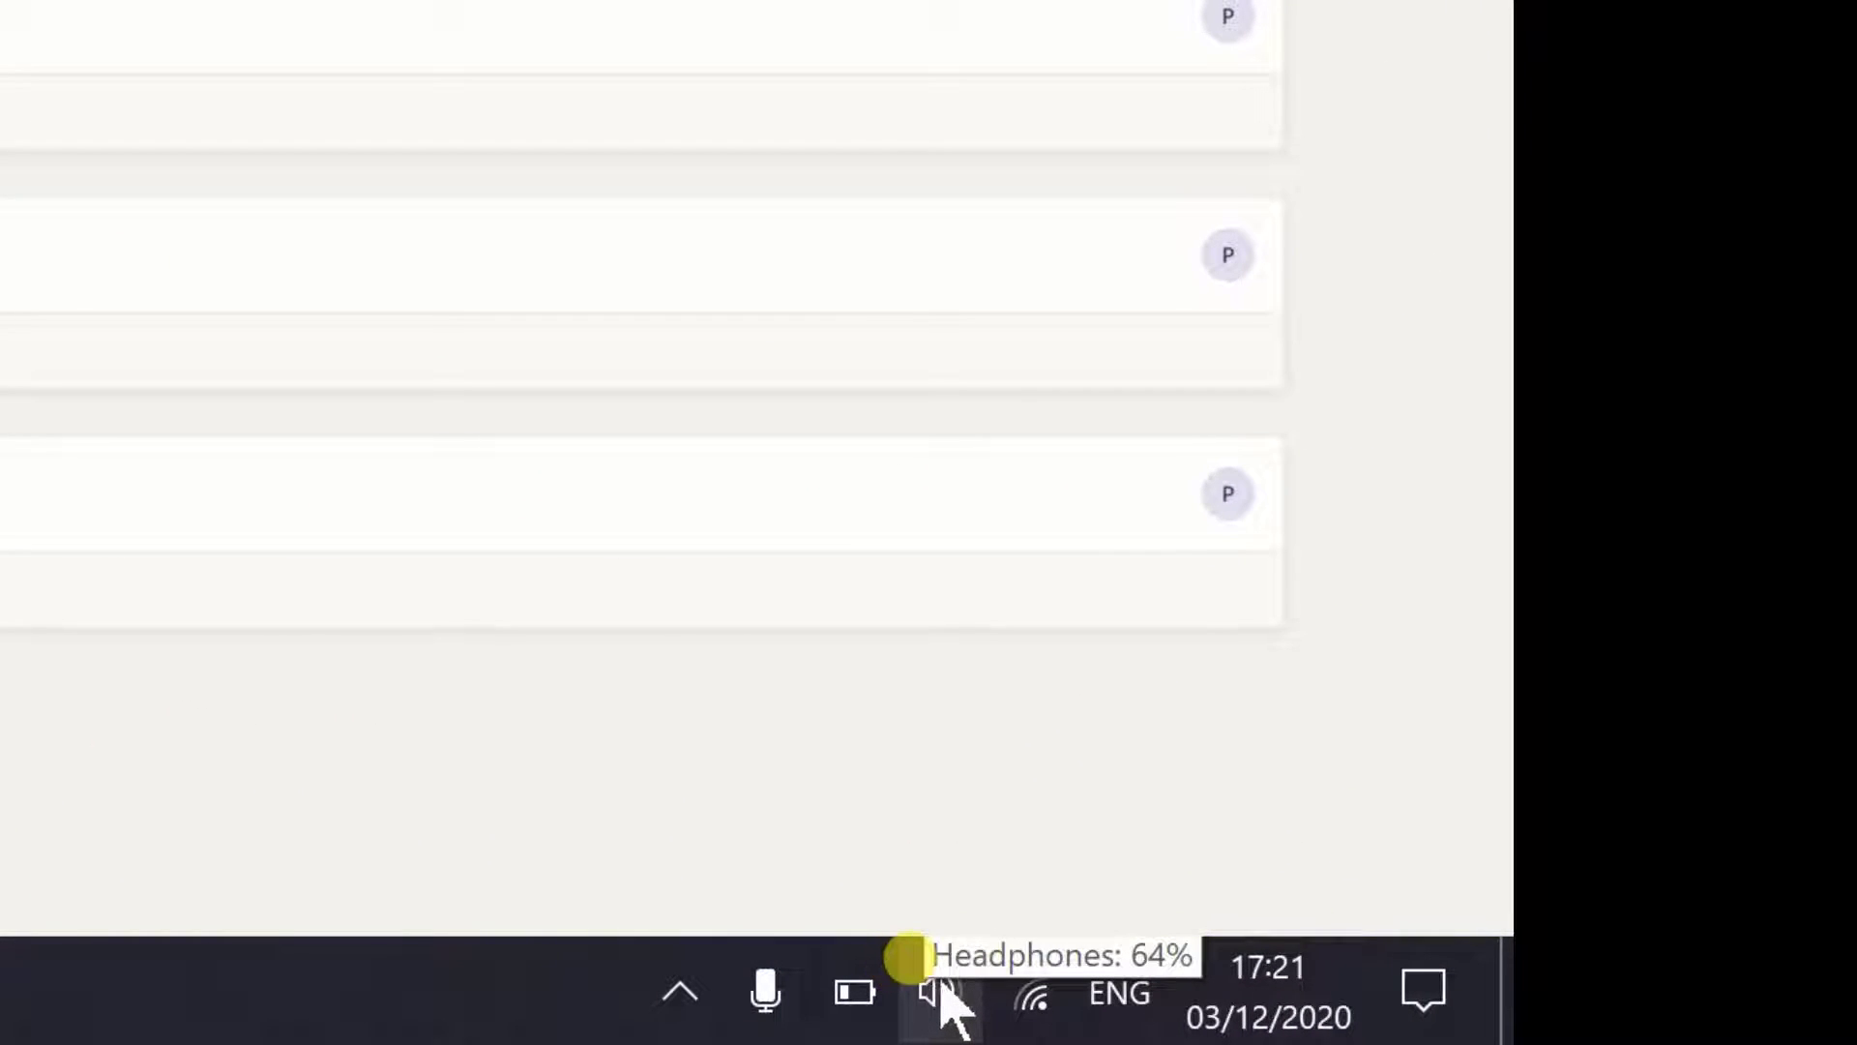
Open the Windows Sound settings from the system volume control and choose Headset Microphone (Realtek High Definition Audio(SST)) as the input device
right_click(940, 991)
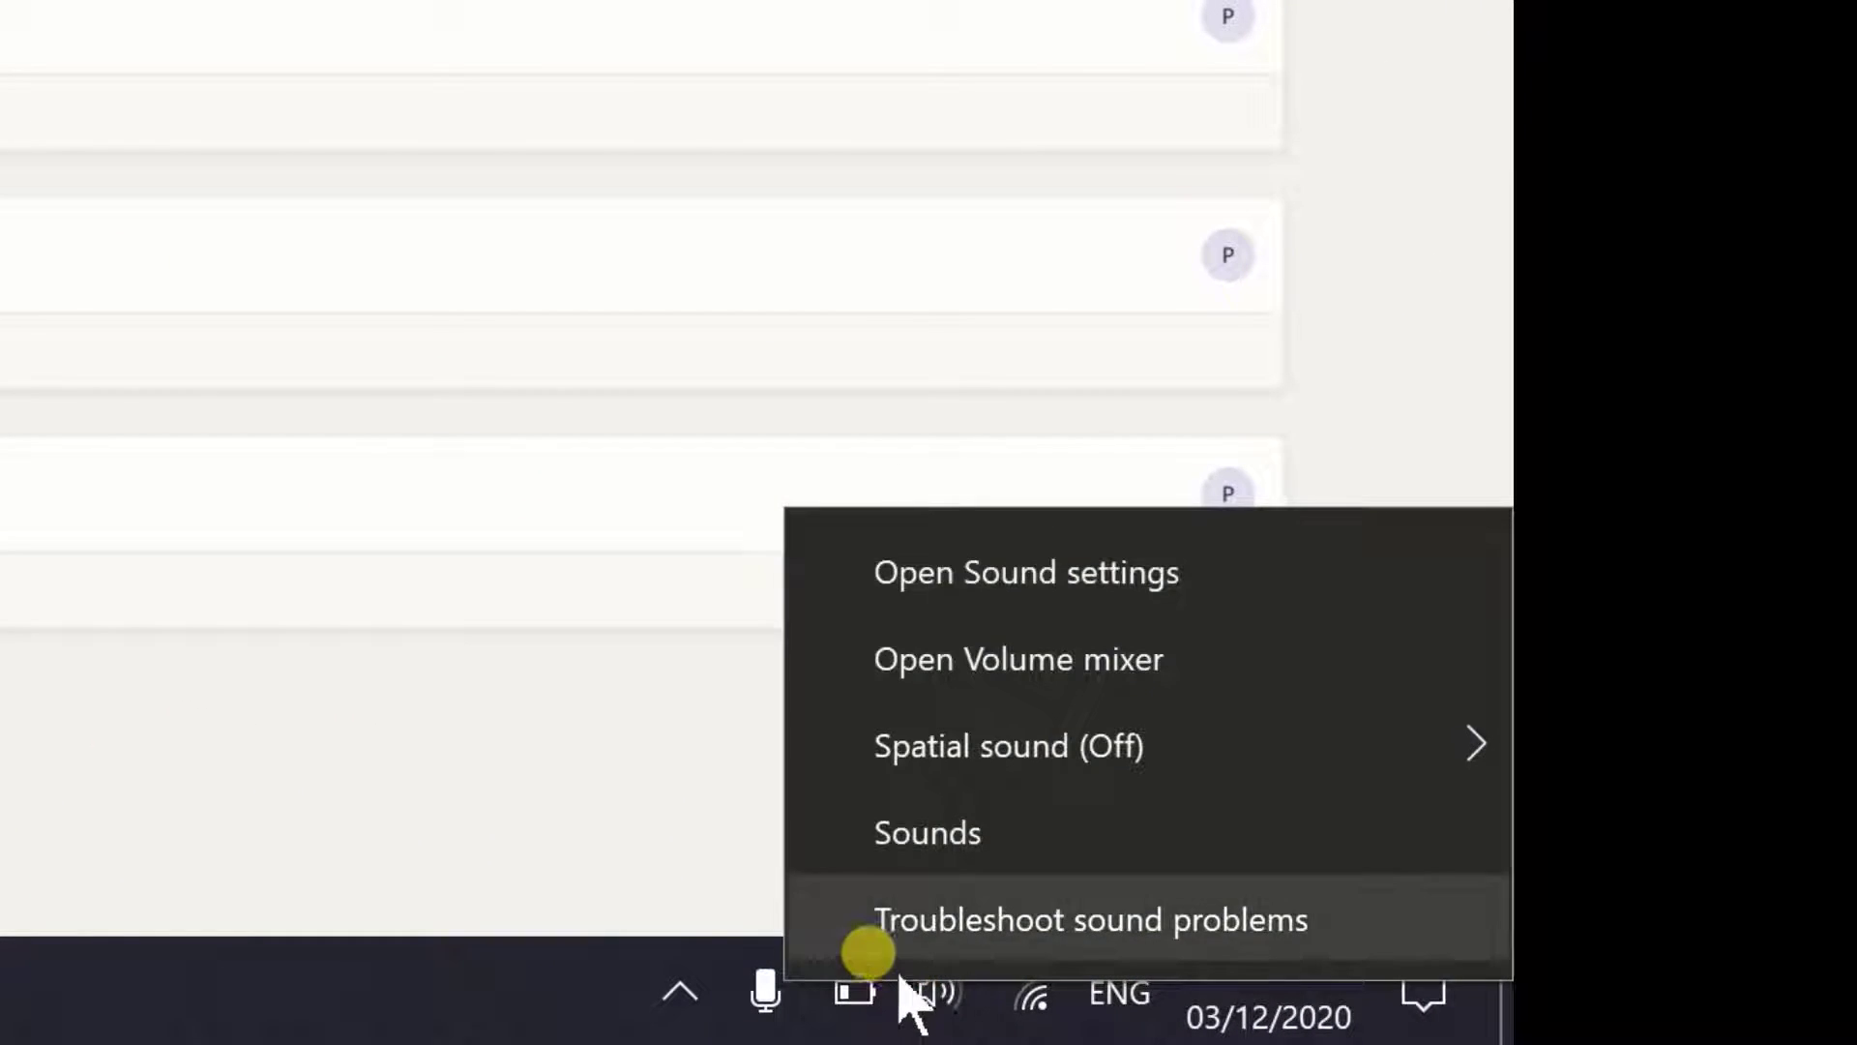
click(982, 571)
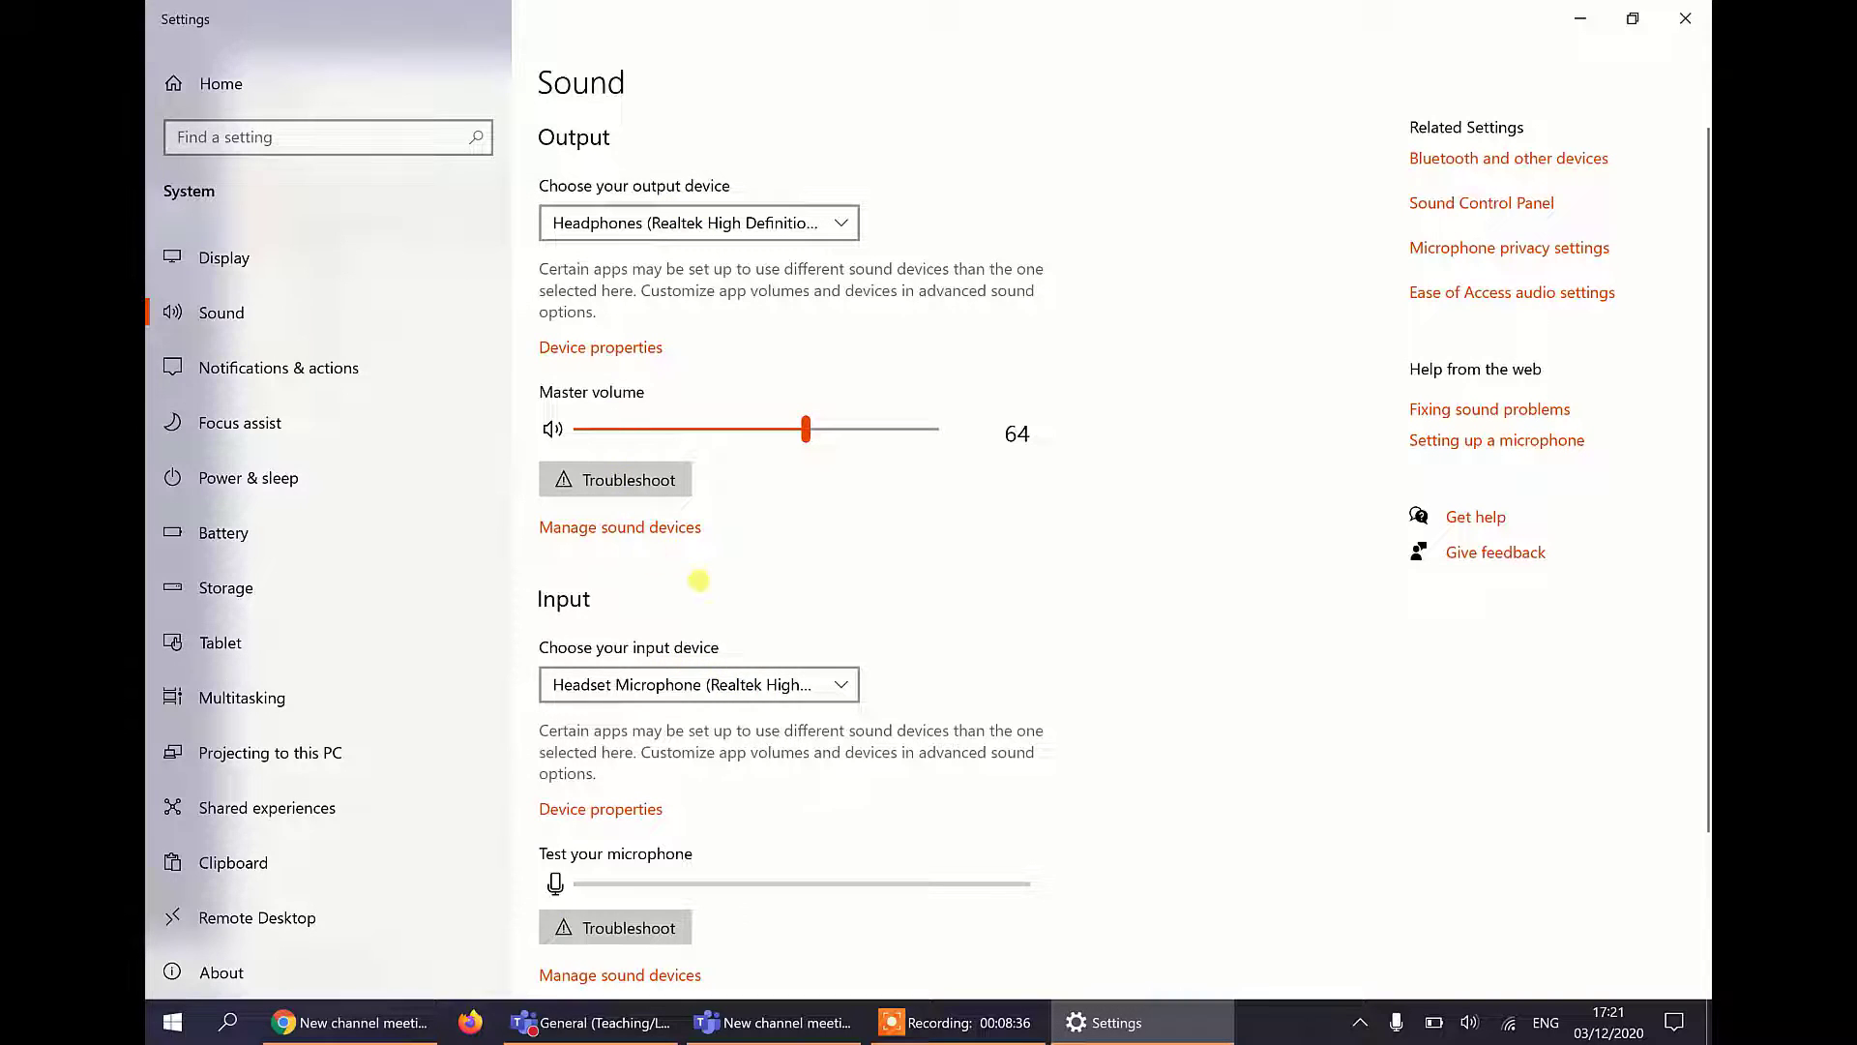
click(789, 683)
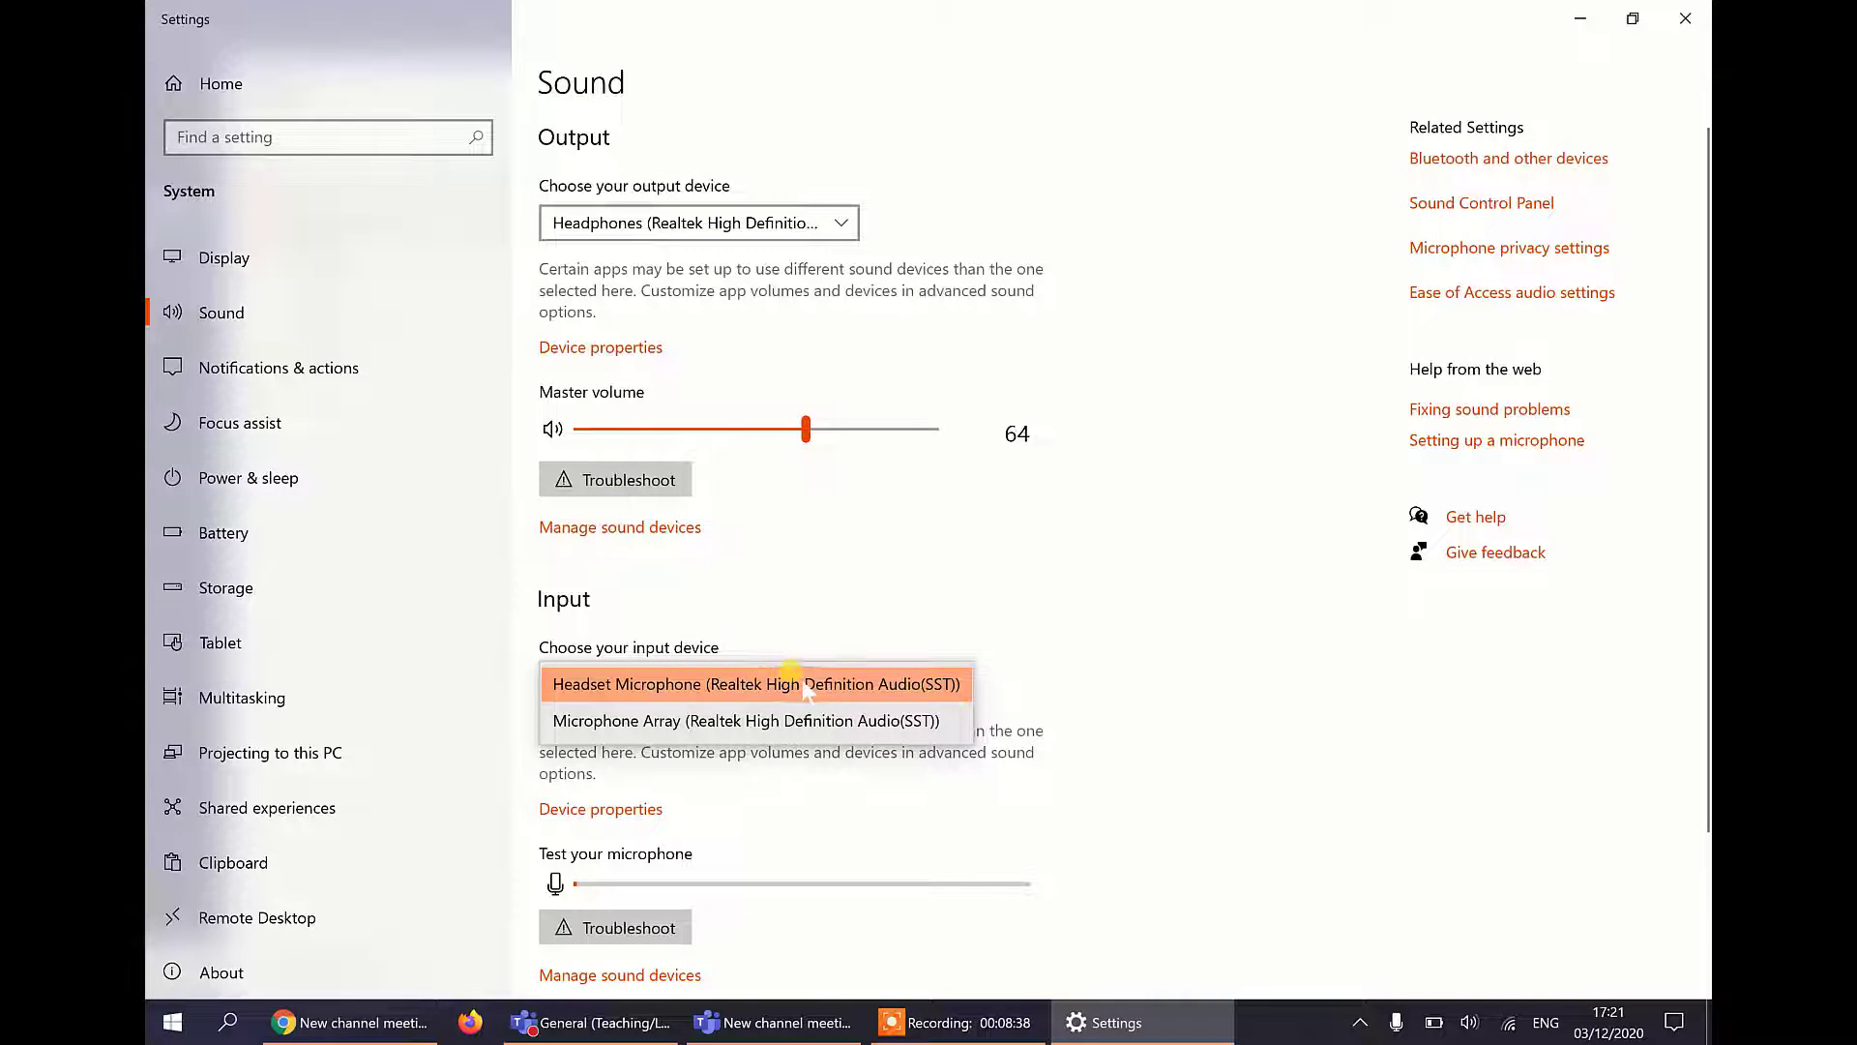
click(806, 684)
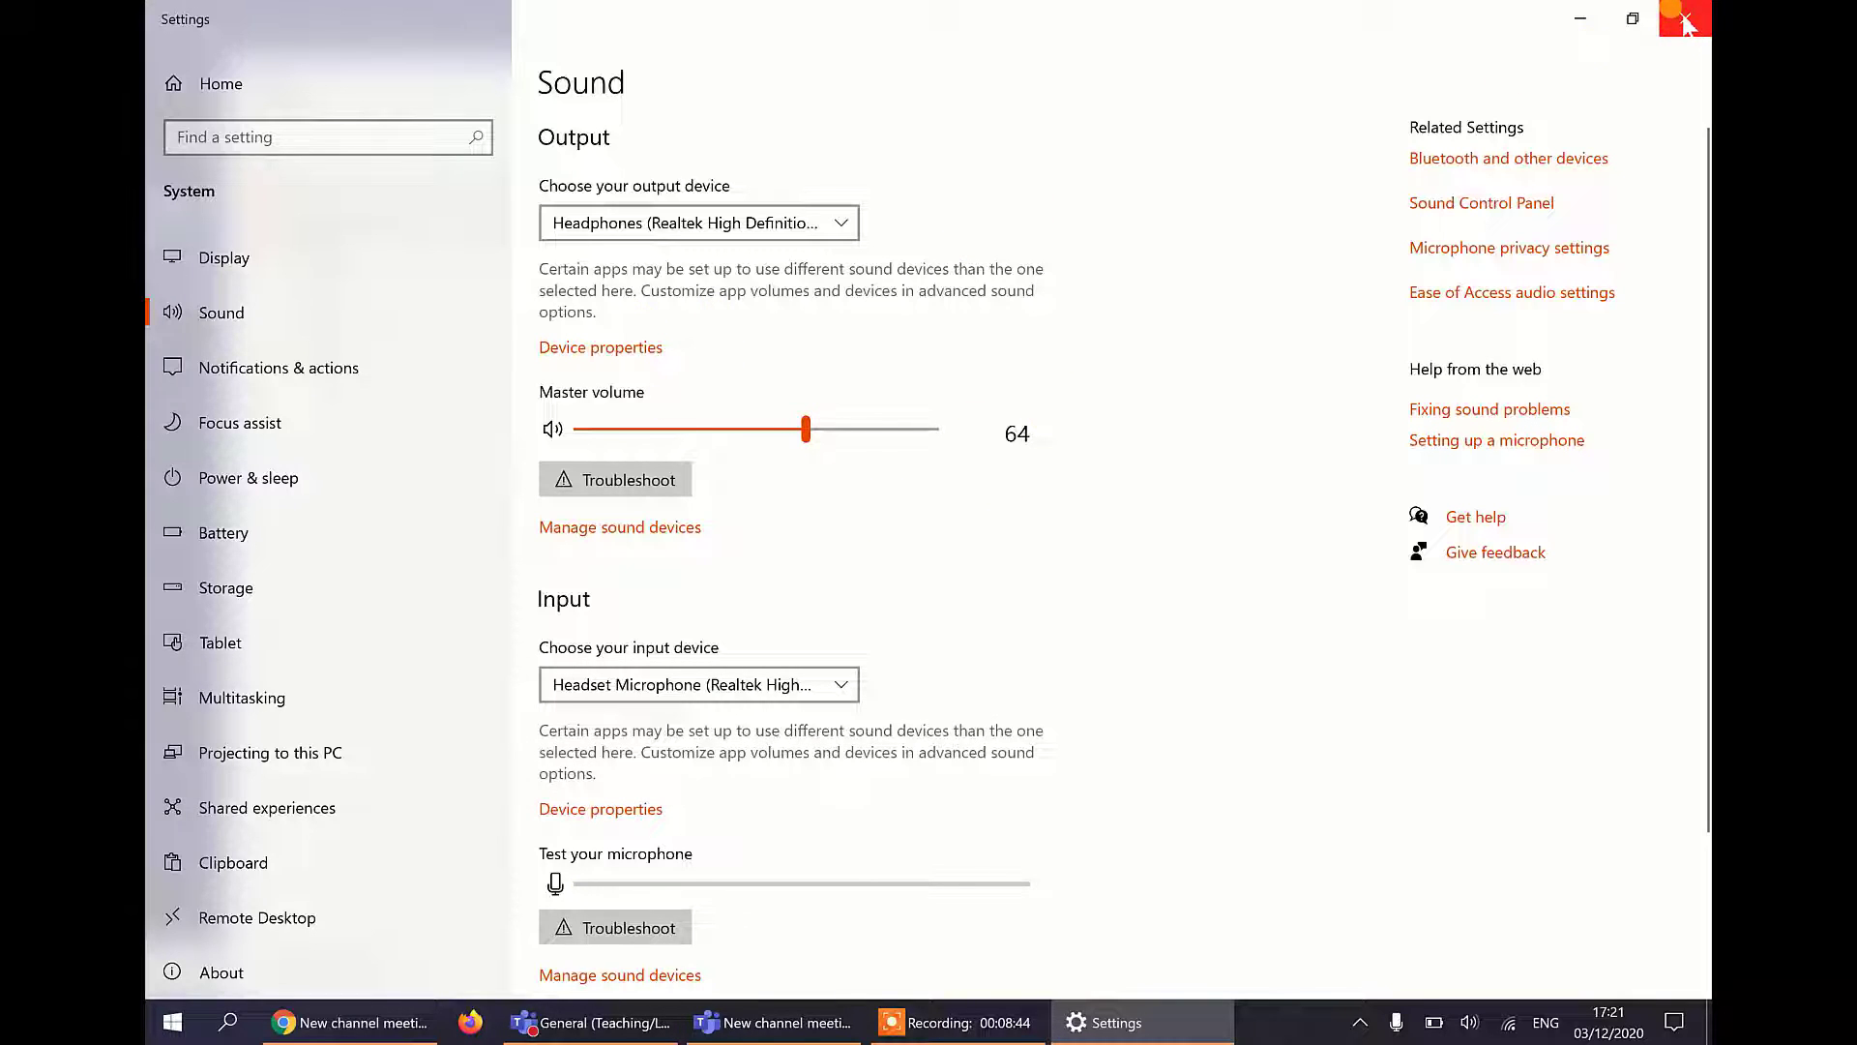
Show the alternative route to the Sound settings from the Windows Settings home page through the System category
click(208, 85)
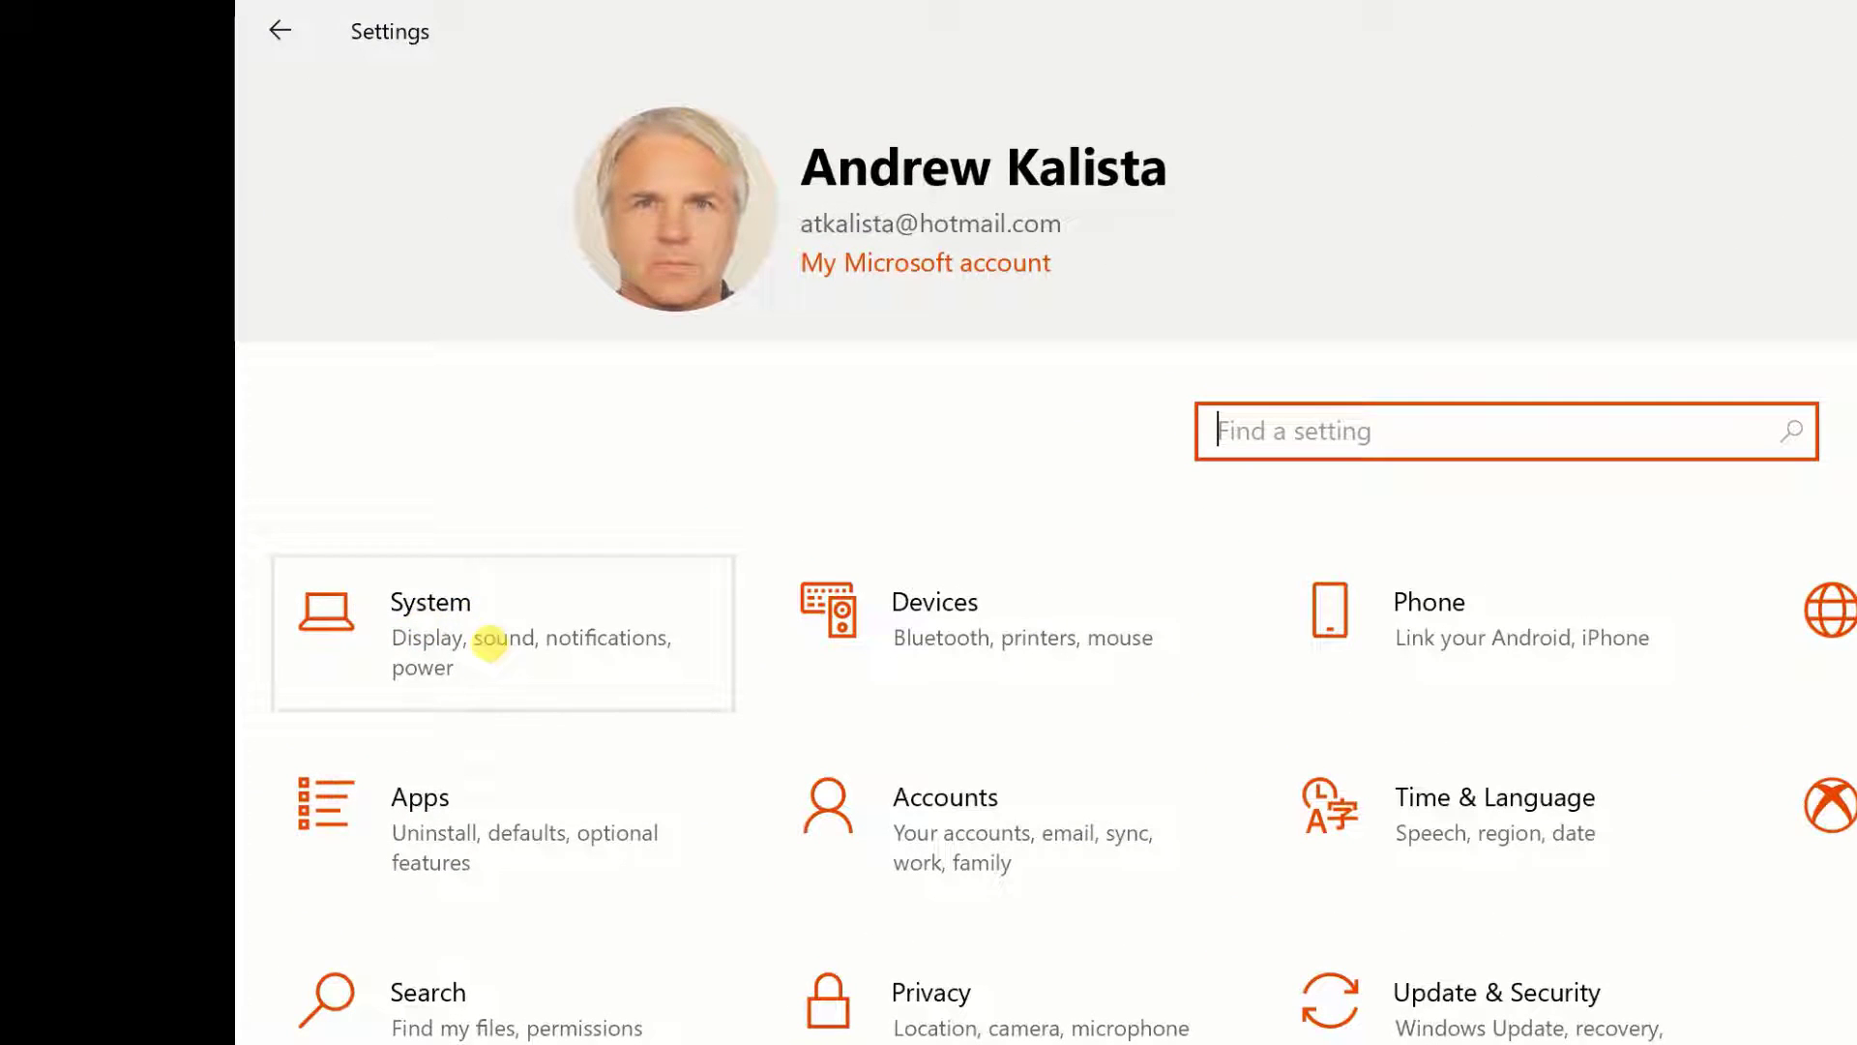
click(469, 640)
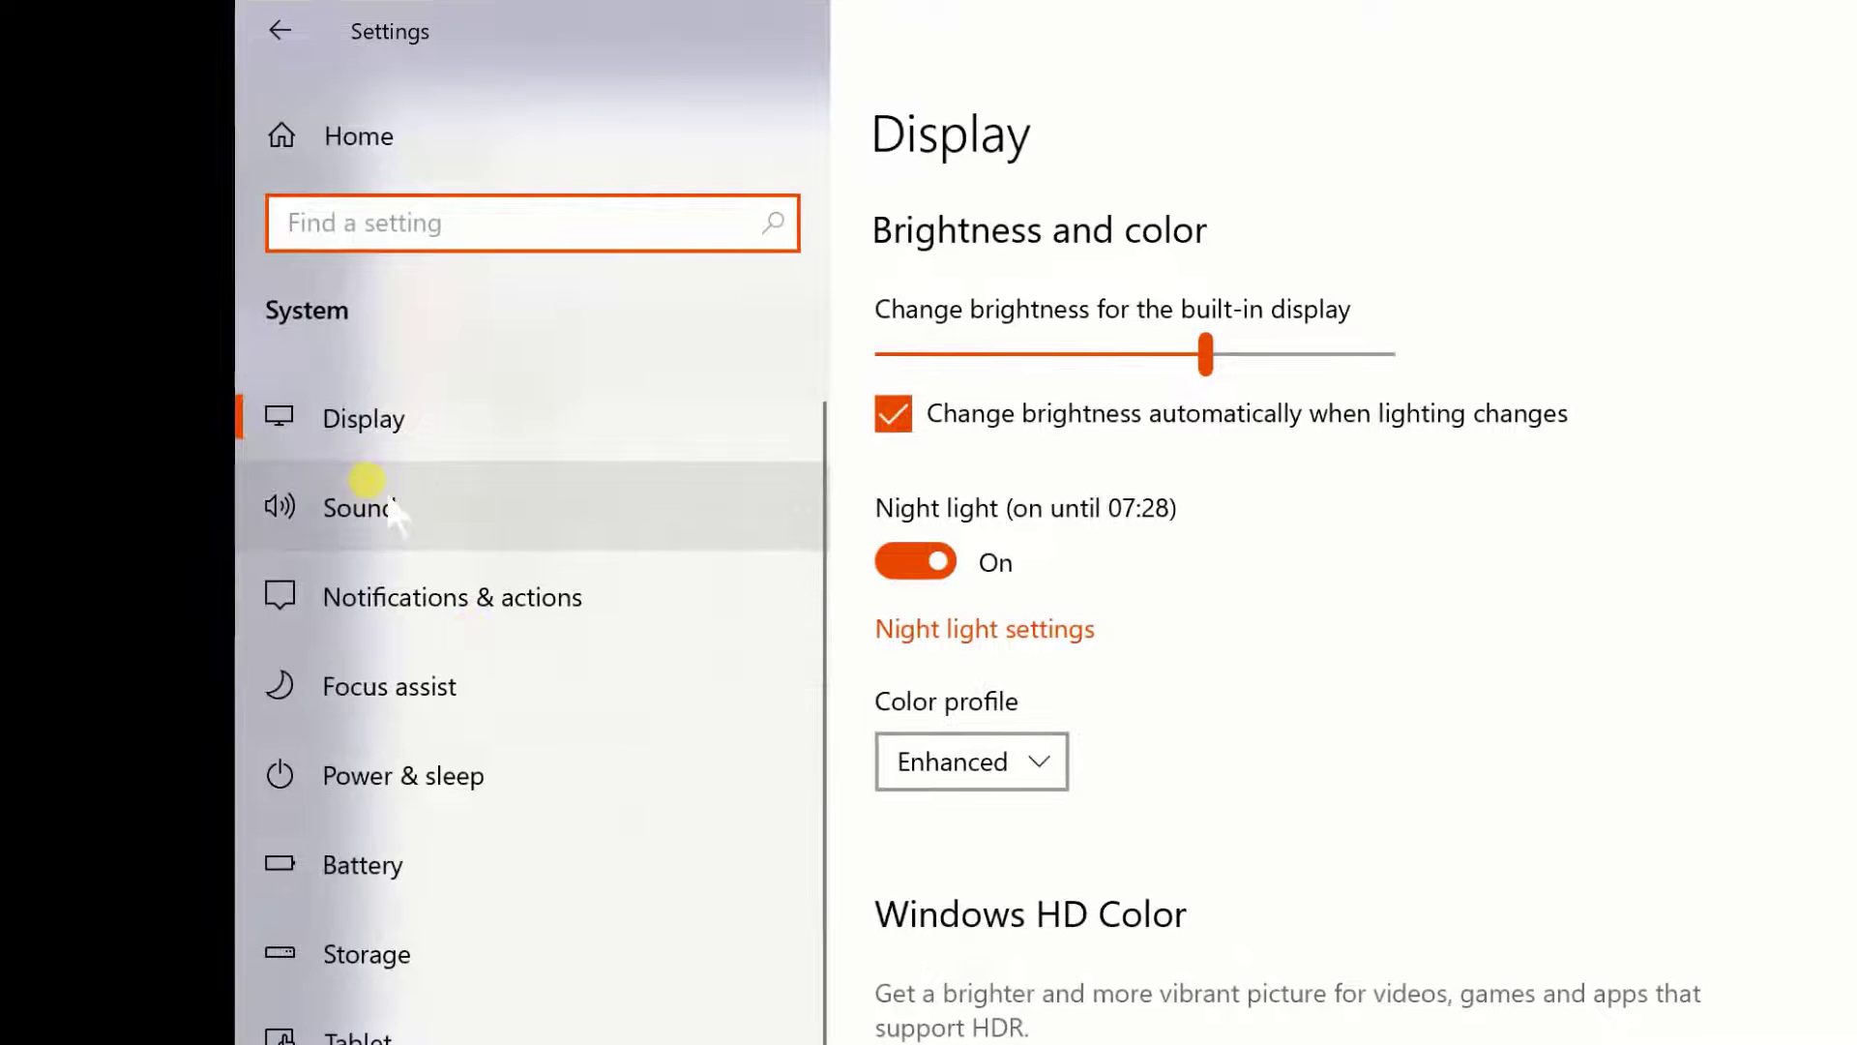
click(365, 497)
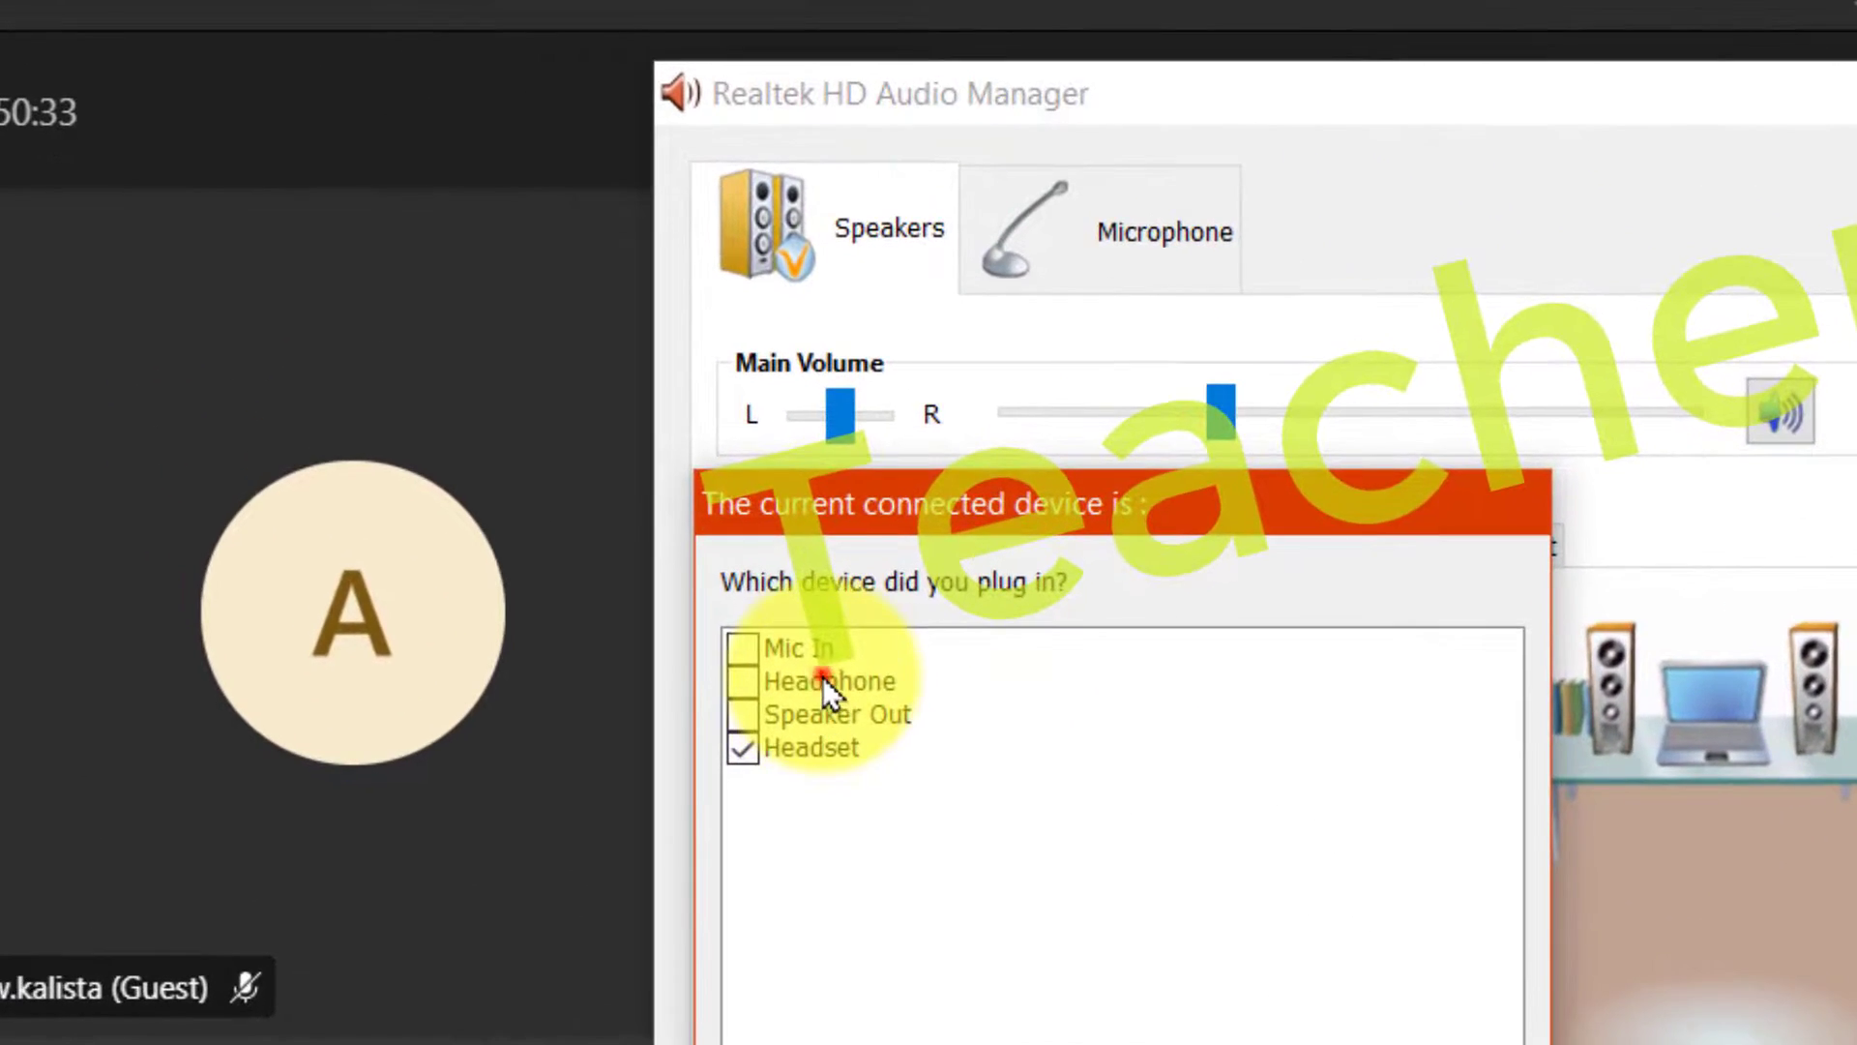
In the Realtek HD Audio Manager, try Headphone as the plugged-in device, choose Headset instead, confirm it, and close the manager
click(822, 677)
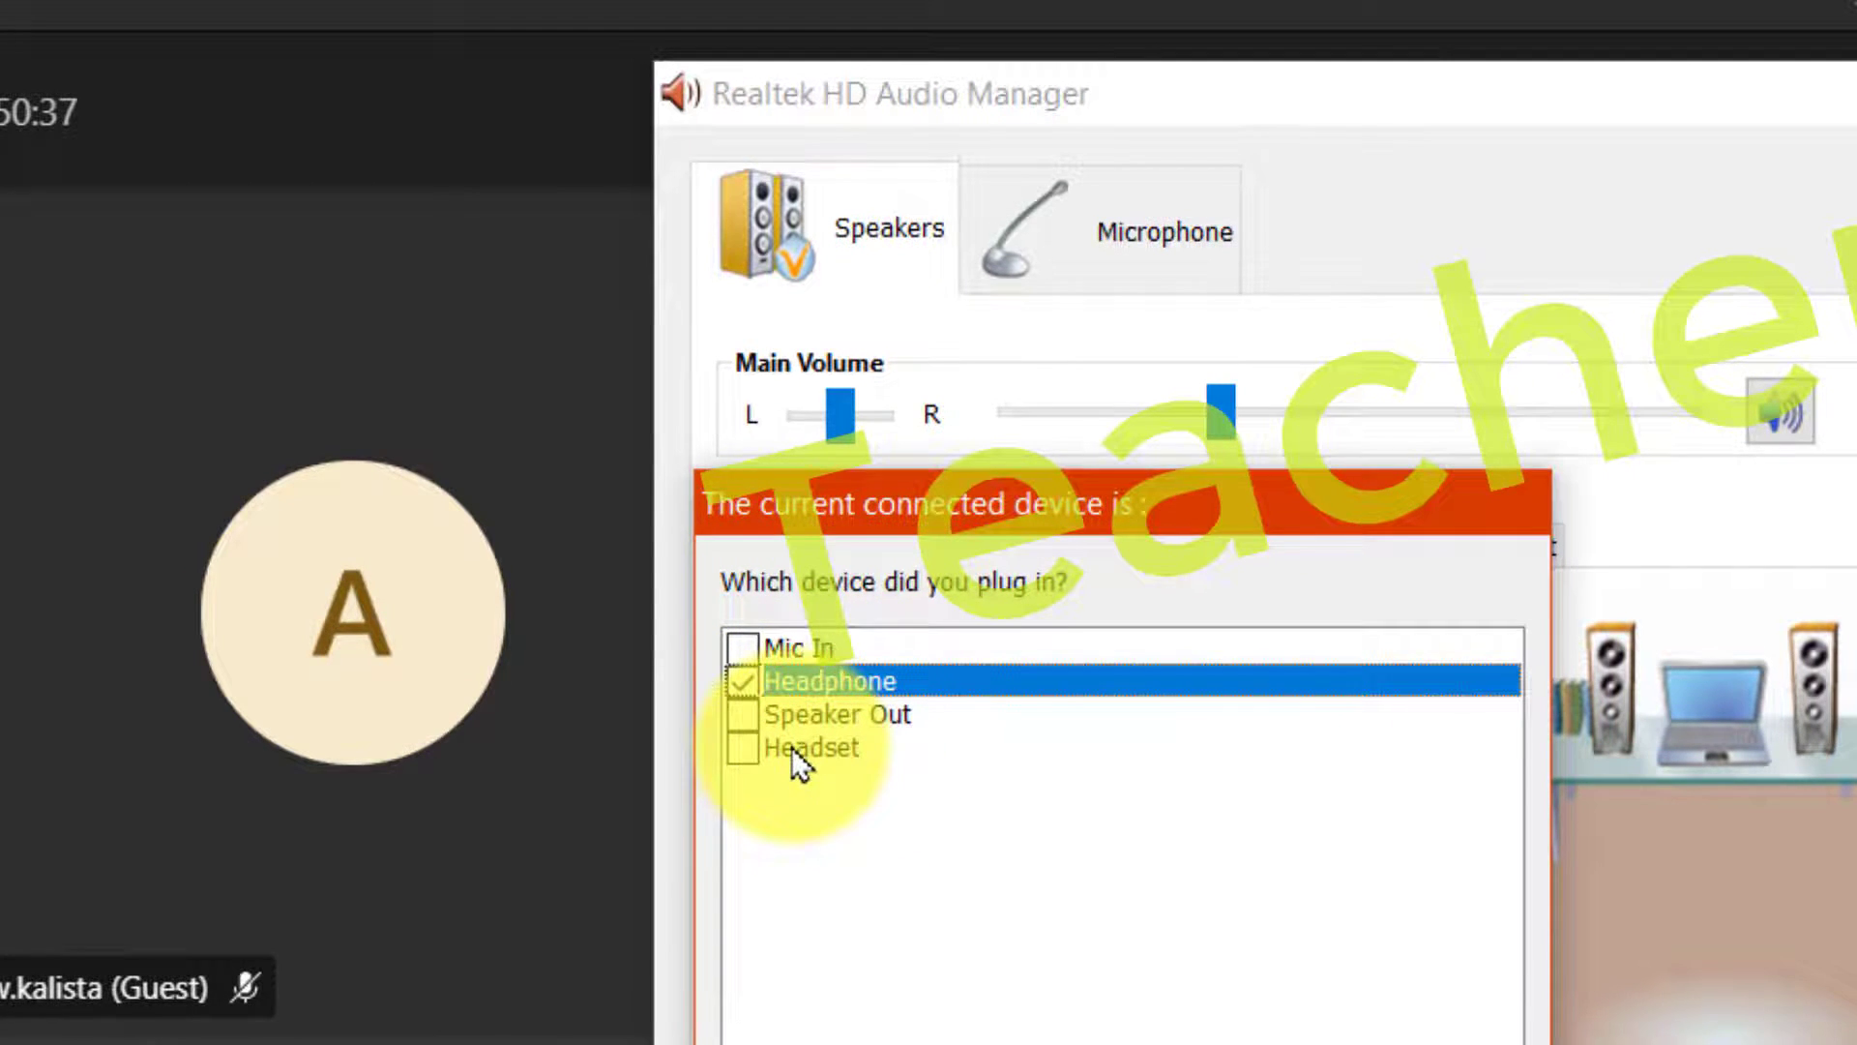
click(792, 749)
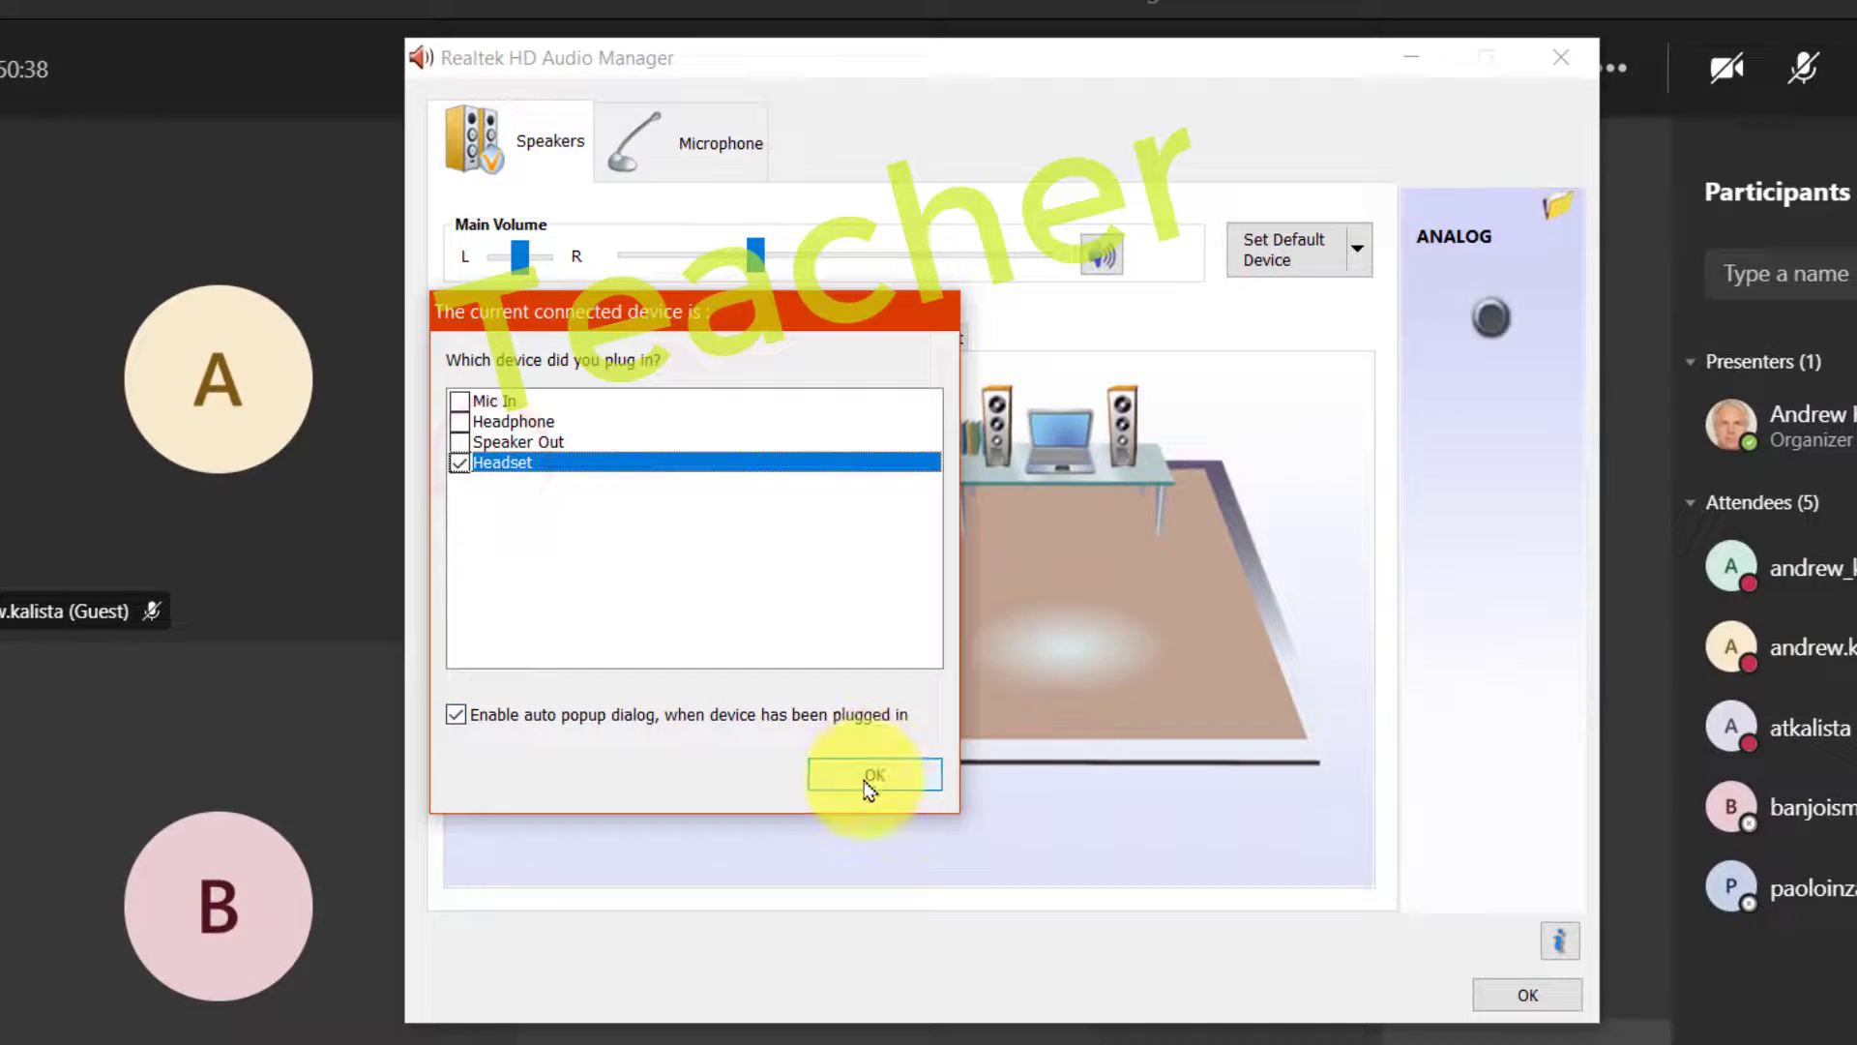
click(866, 774)
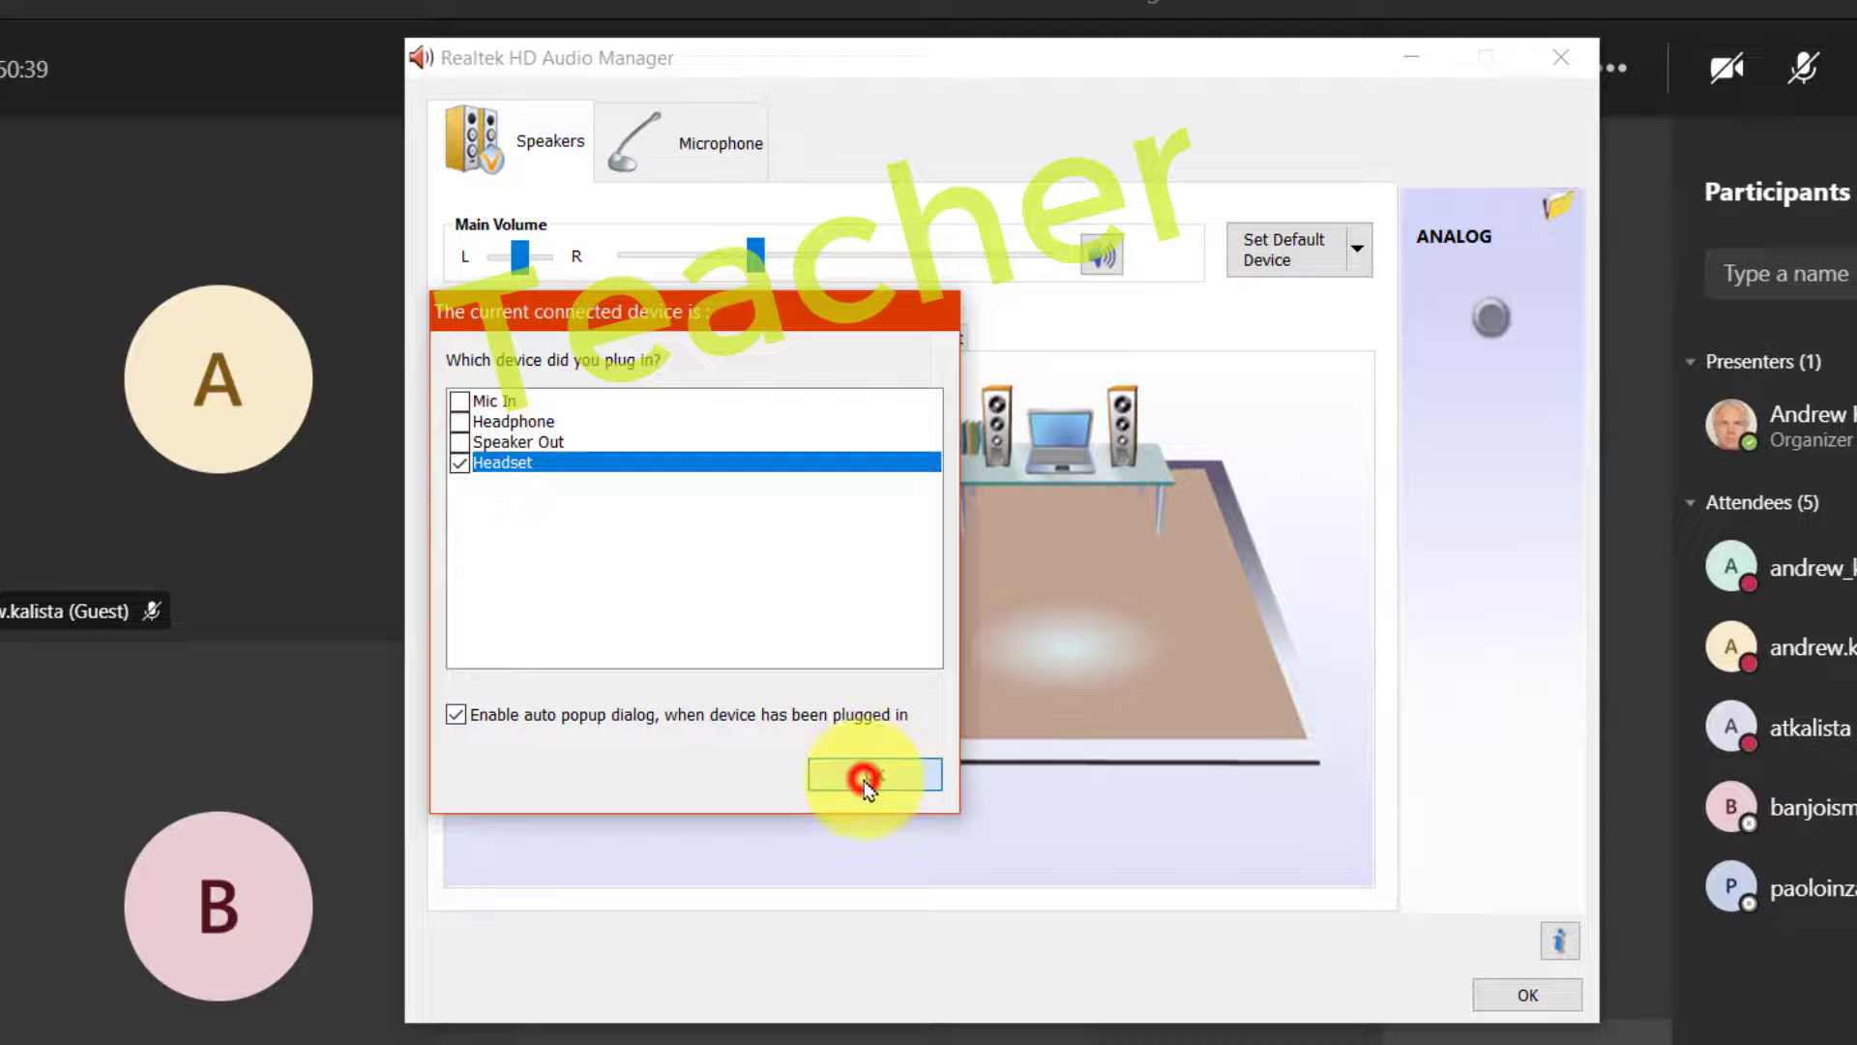
click(1528, 994)
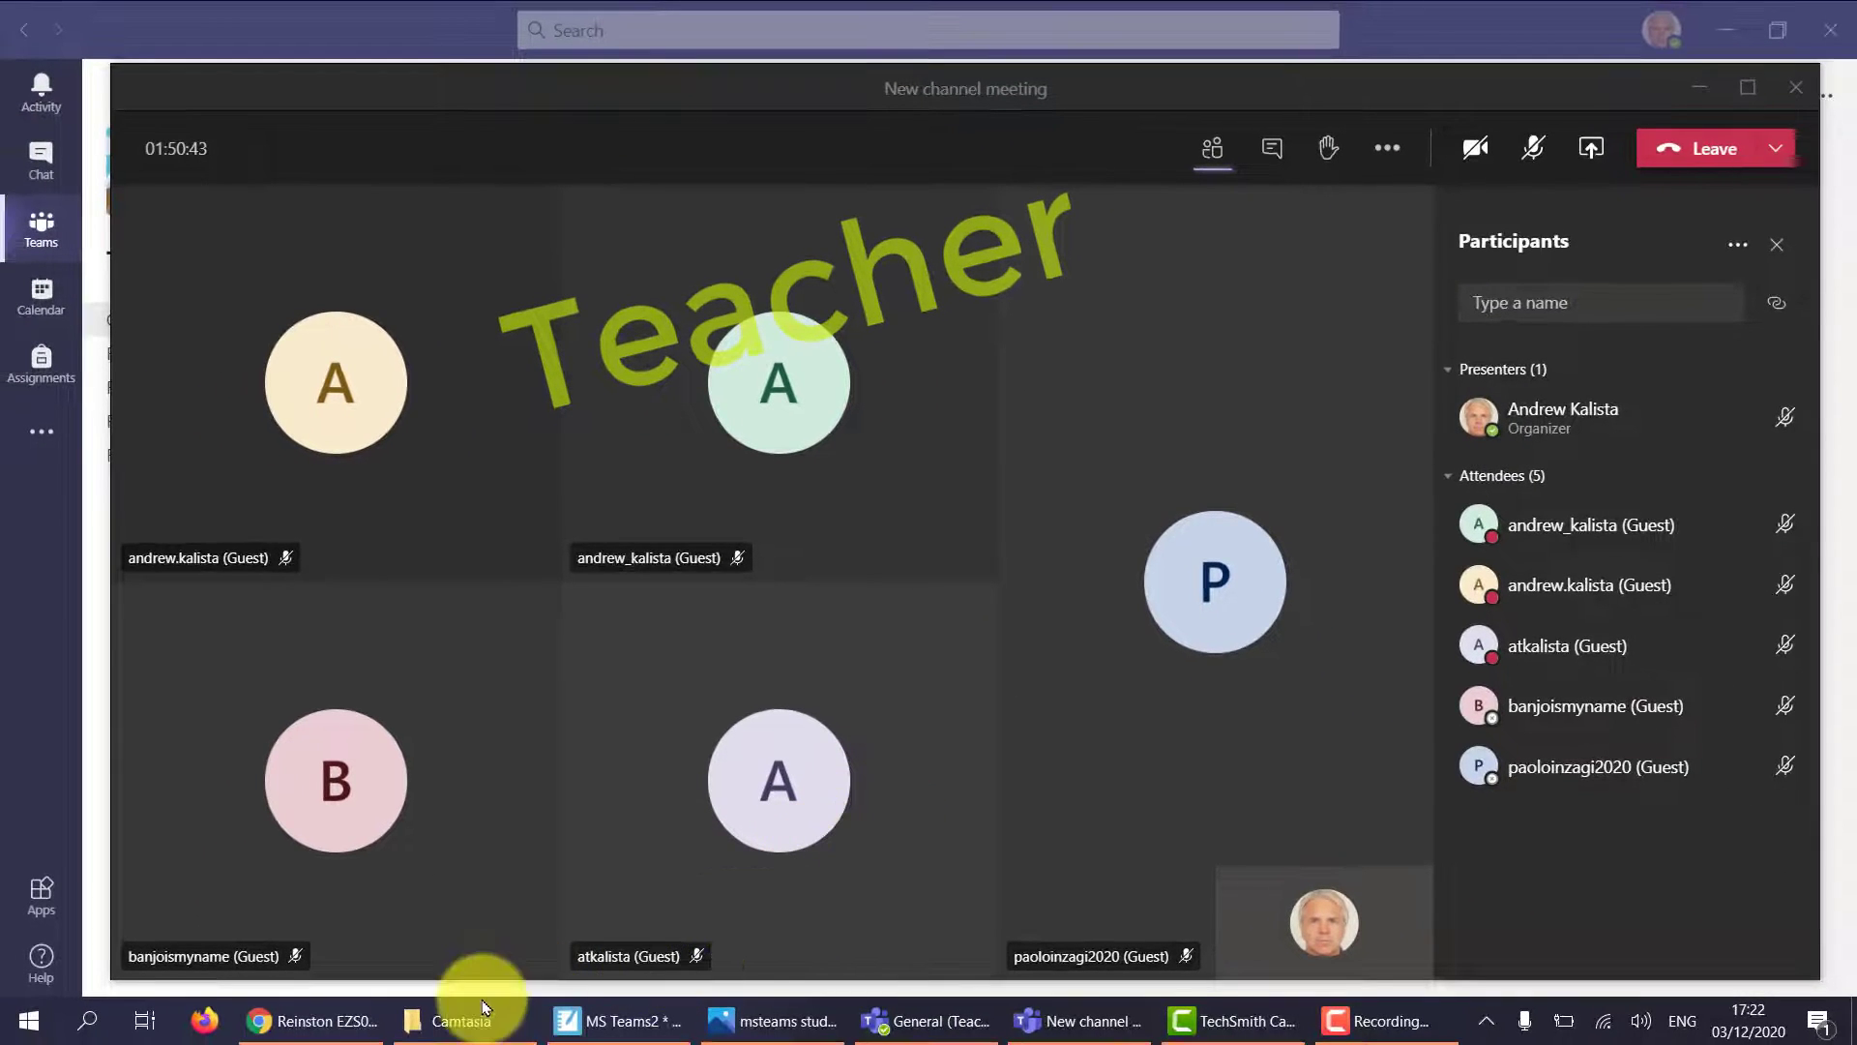
Switch to Chrome and show the Realtek page for the PC high definition audio codecs software
click(322, 1023)
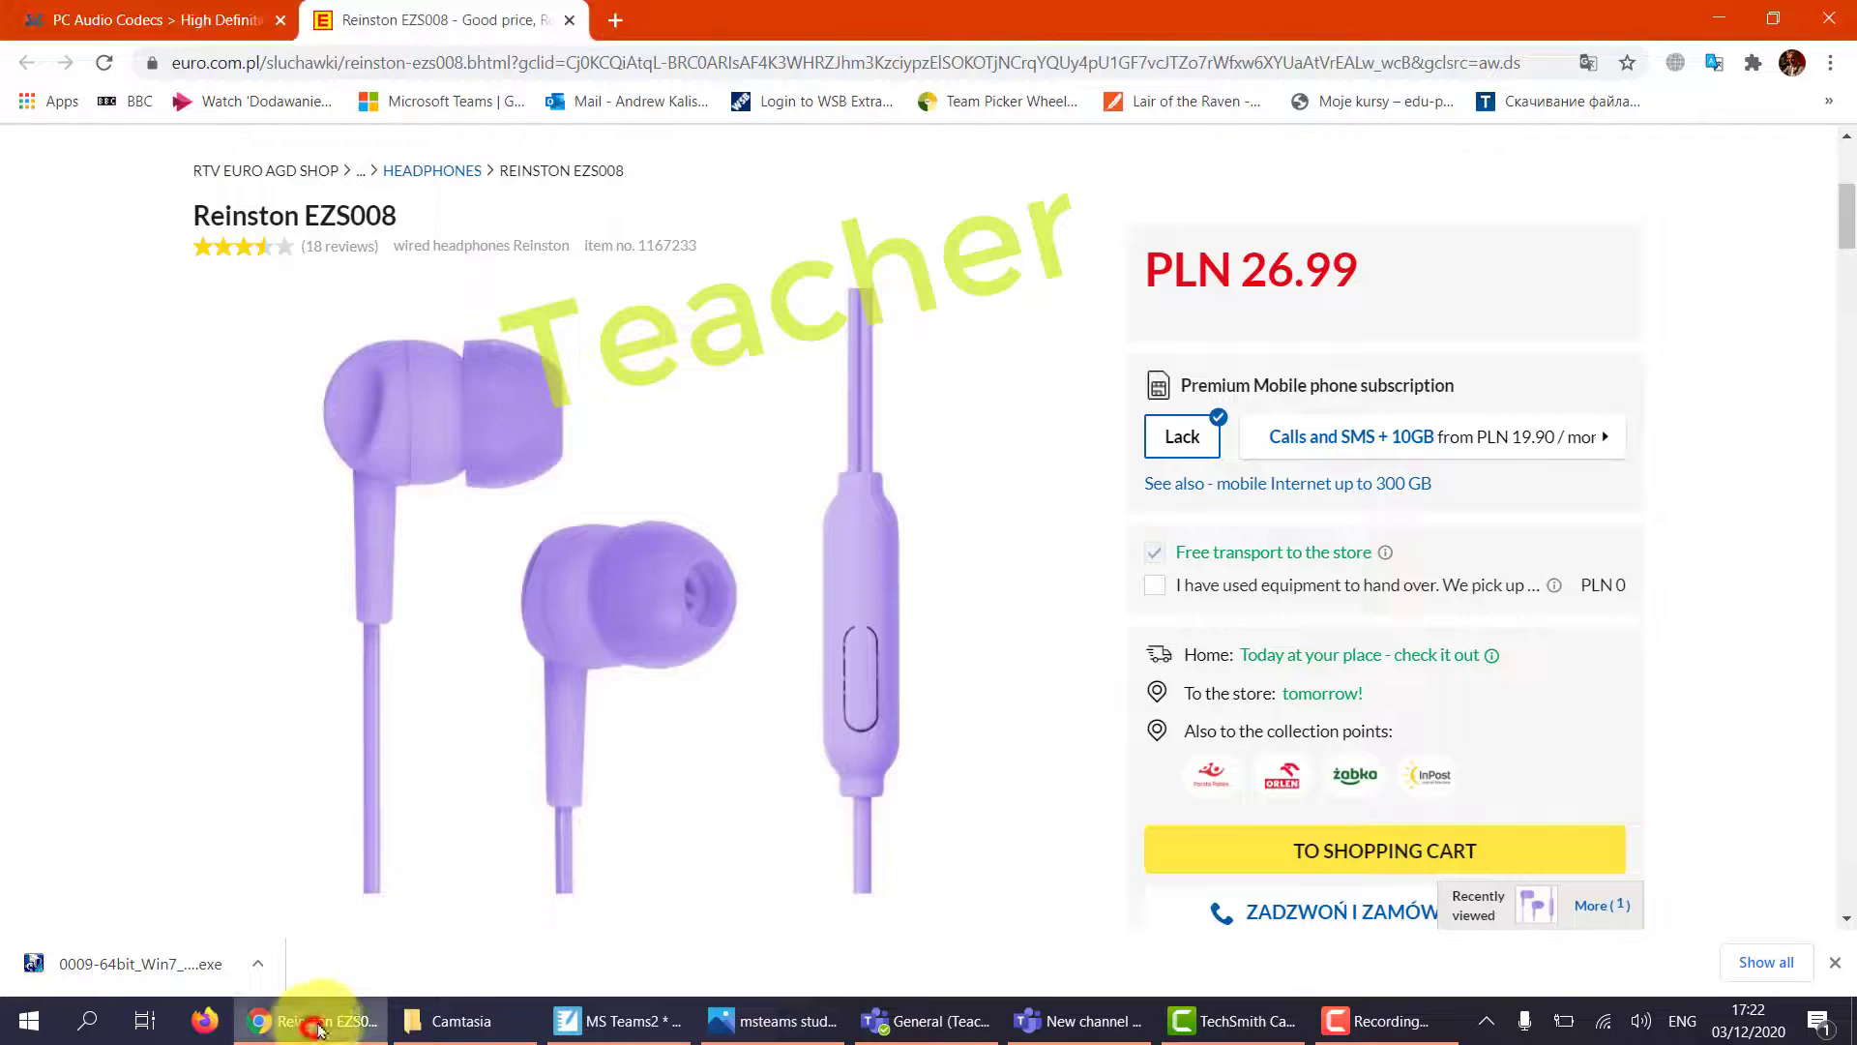
click(148, 27)
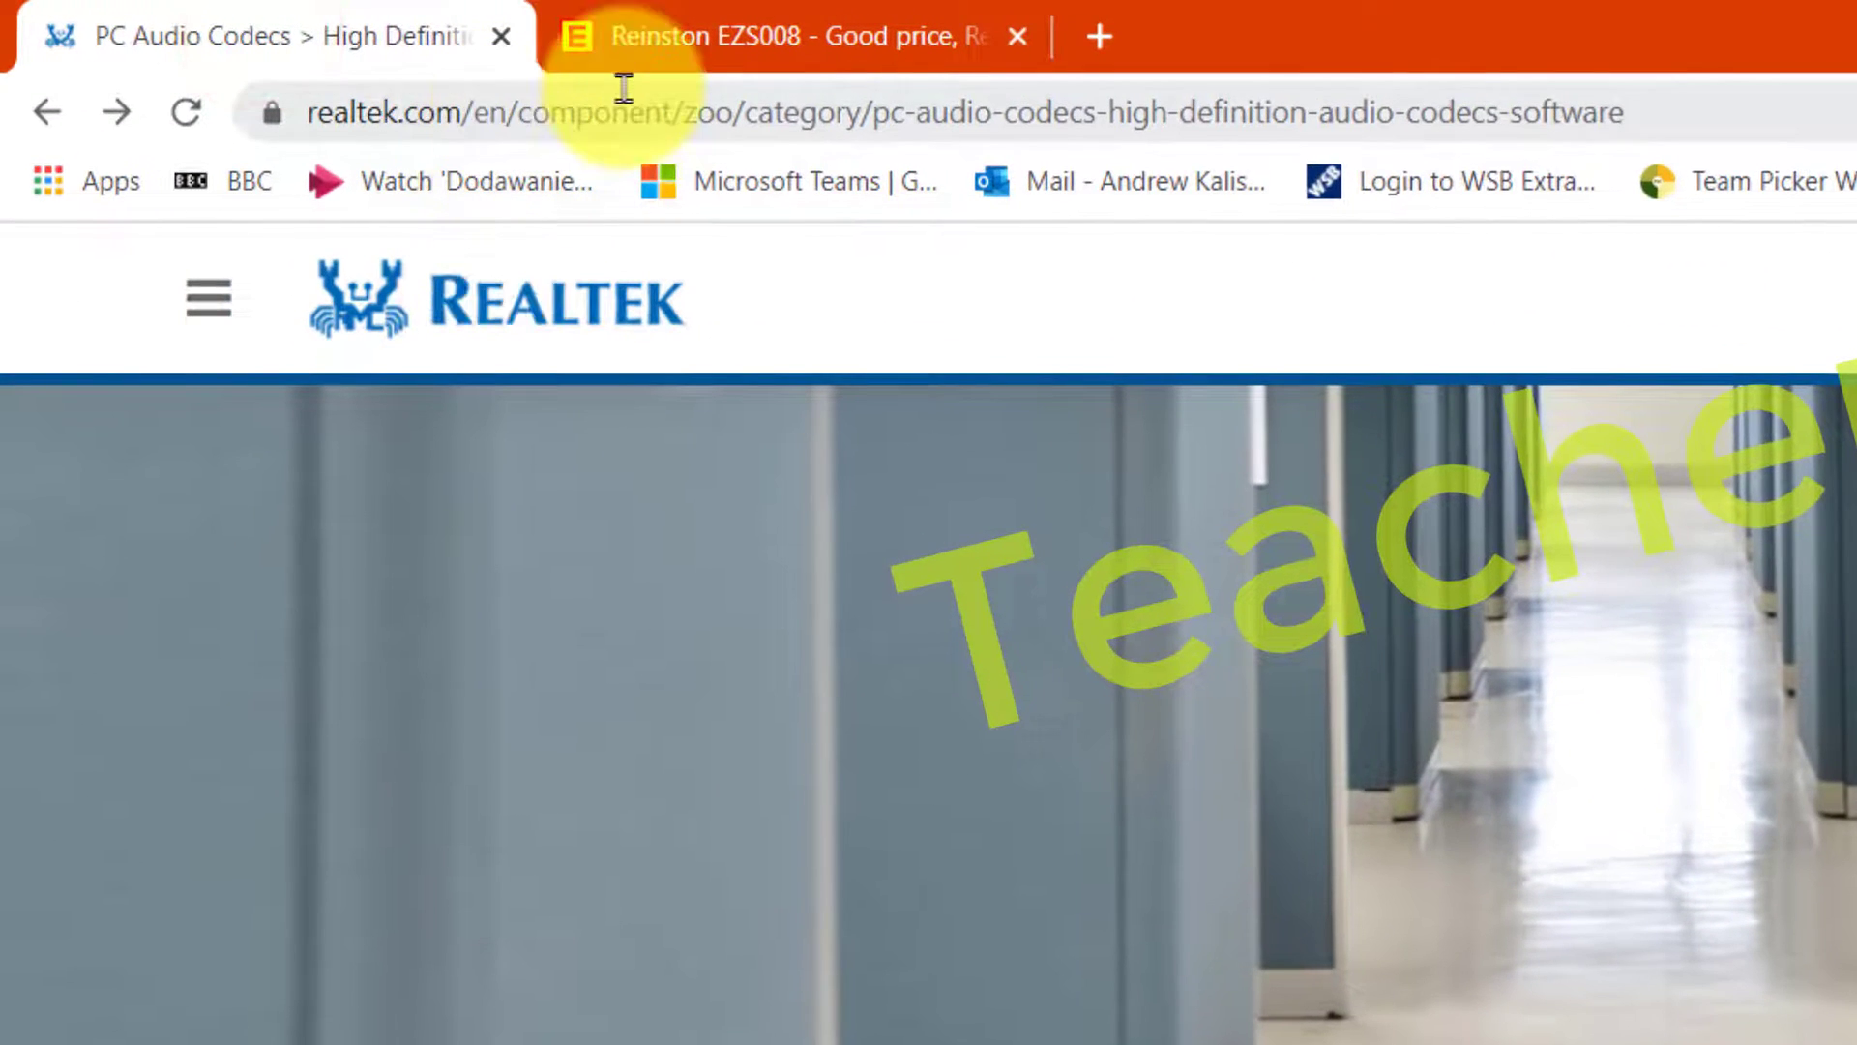
Find the 64bits Vista, Windows7, Windows8, Windows8.1, Windows10 driver (Executable file) in the Windows section and open its download page
click(626, 92)
scroll(423, 771, down, 5)
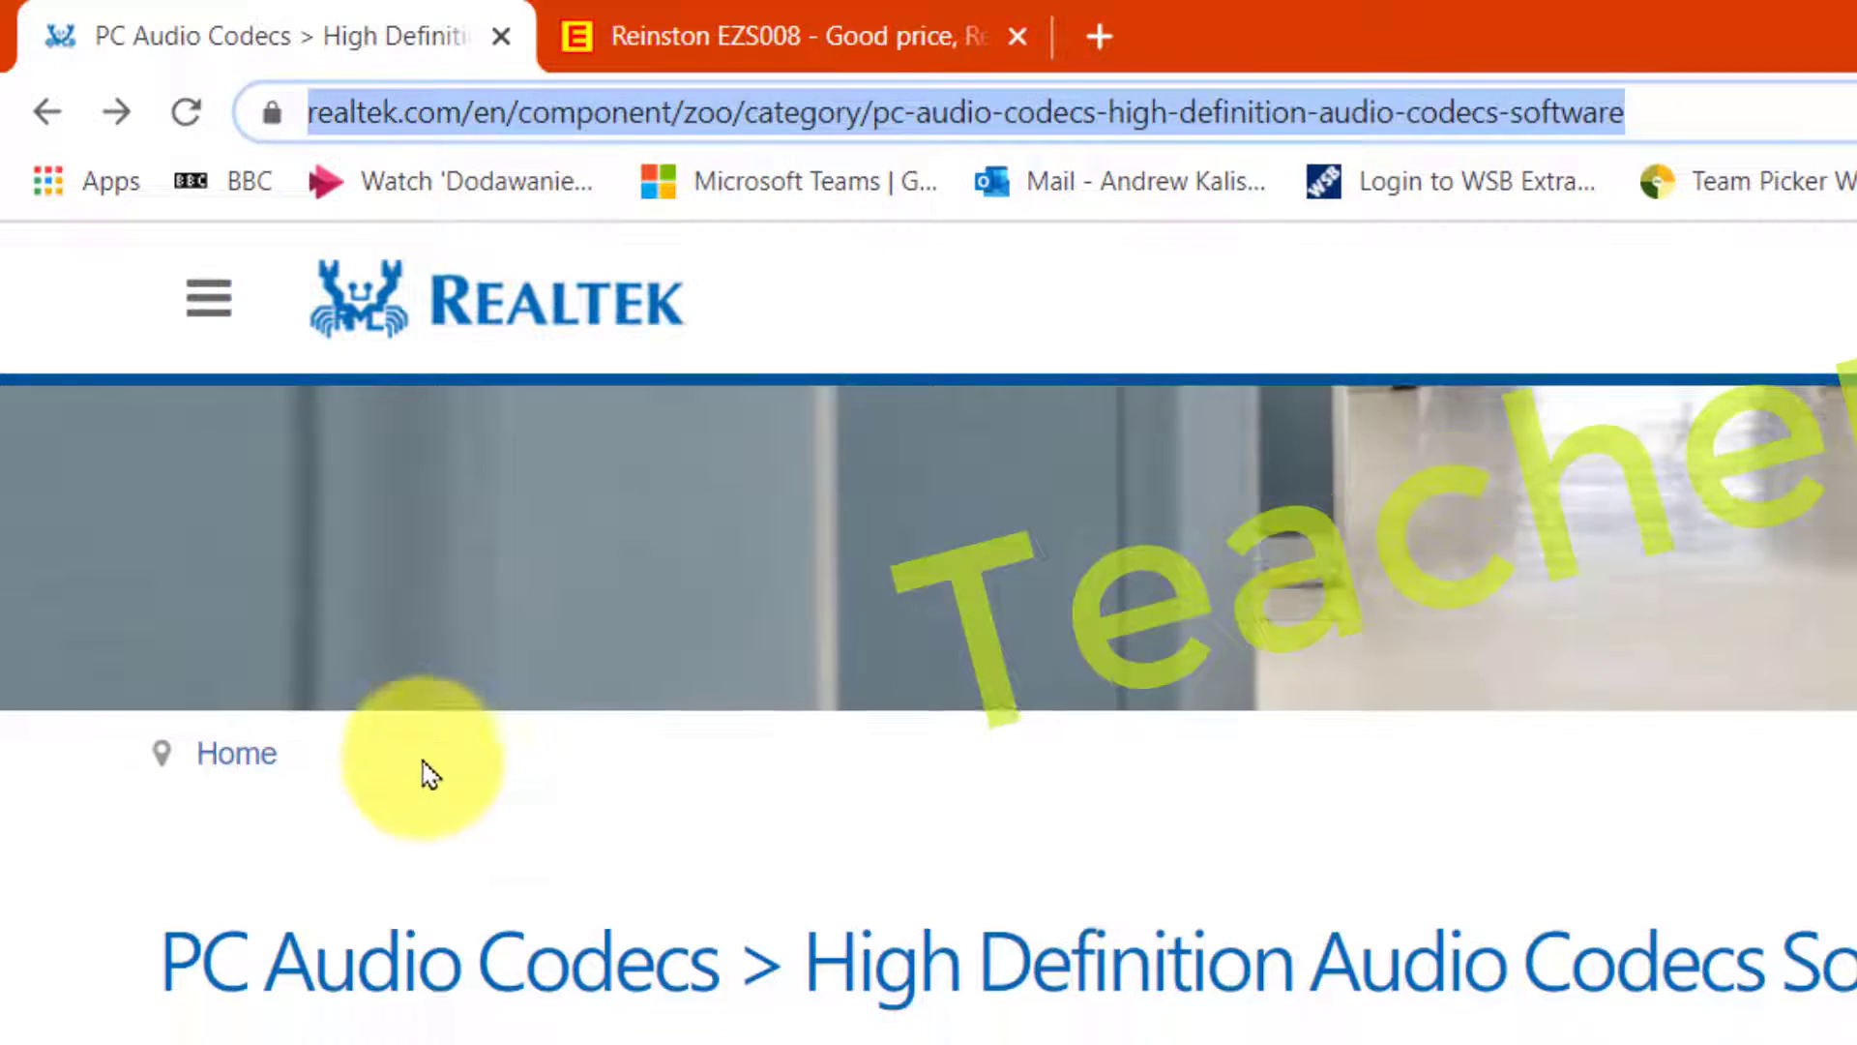
scroll(291, 1006, down, 3)
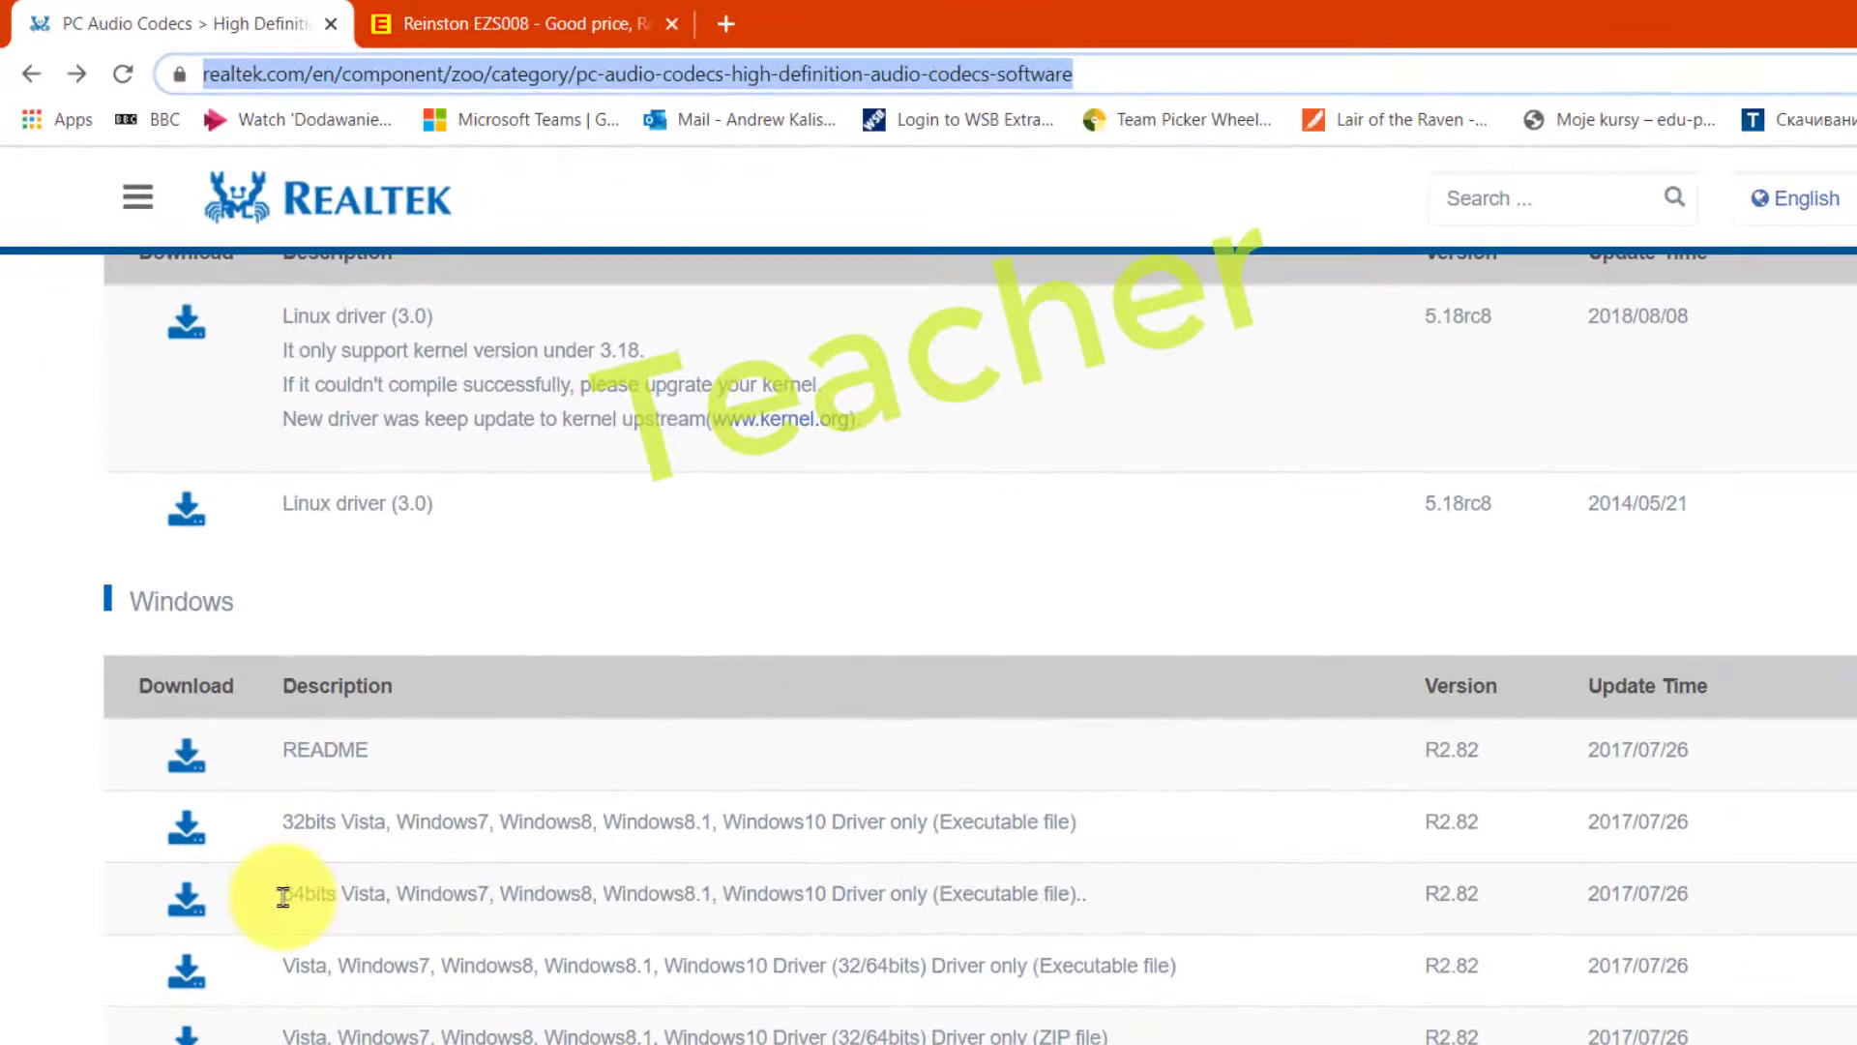
drag(282, 896, 1021, 927)
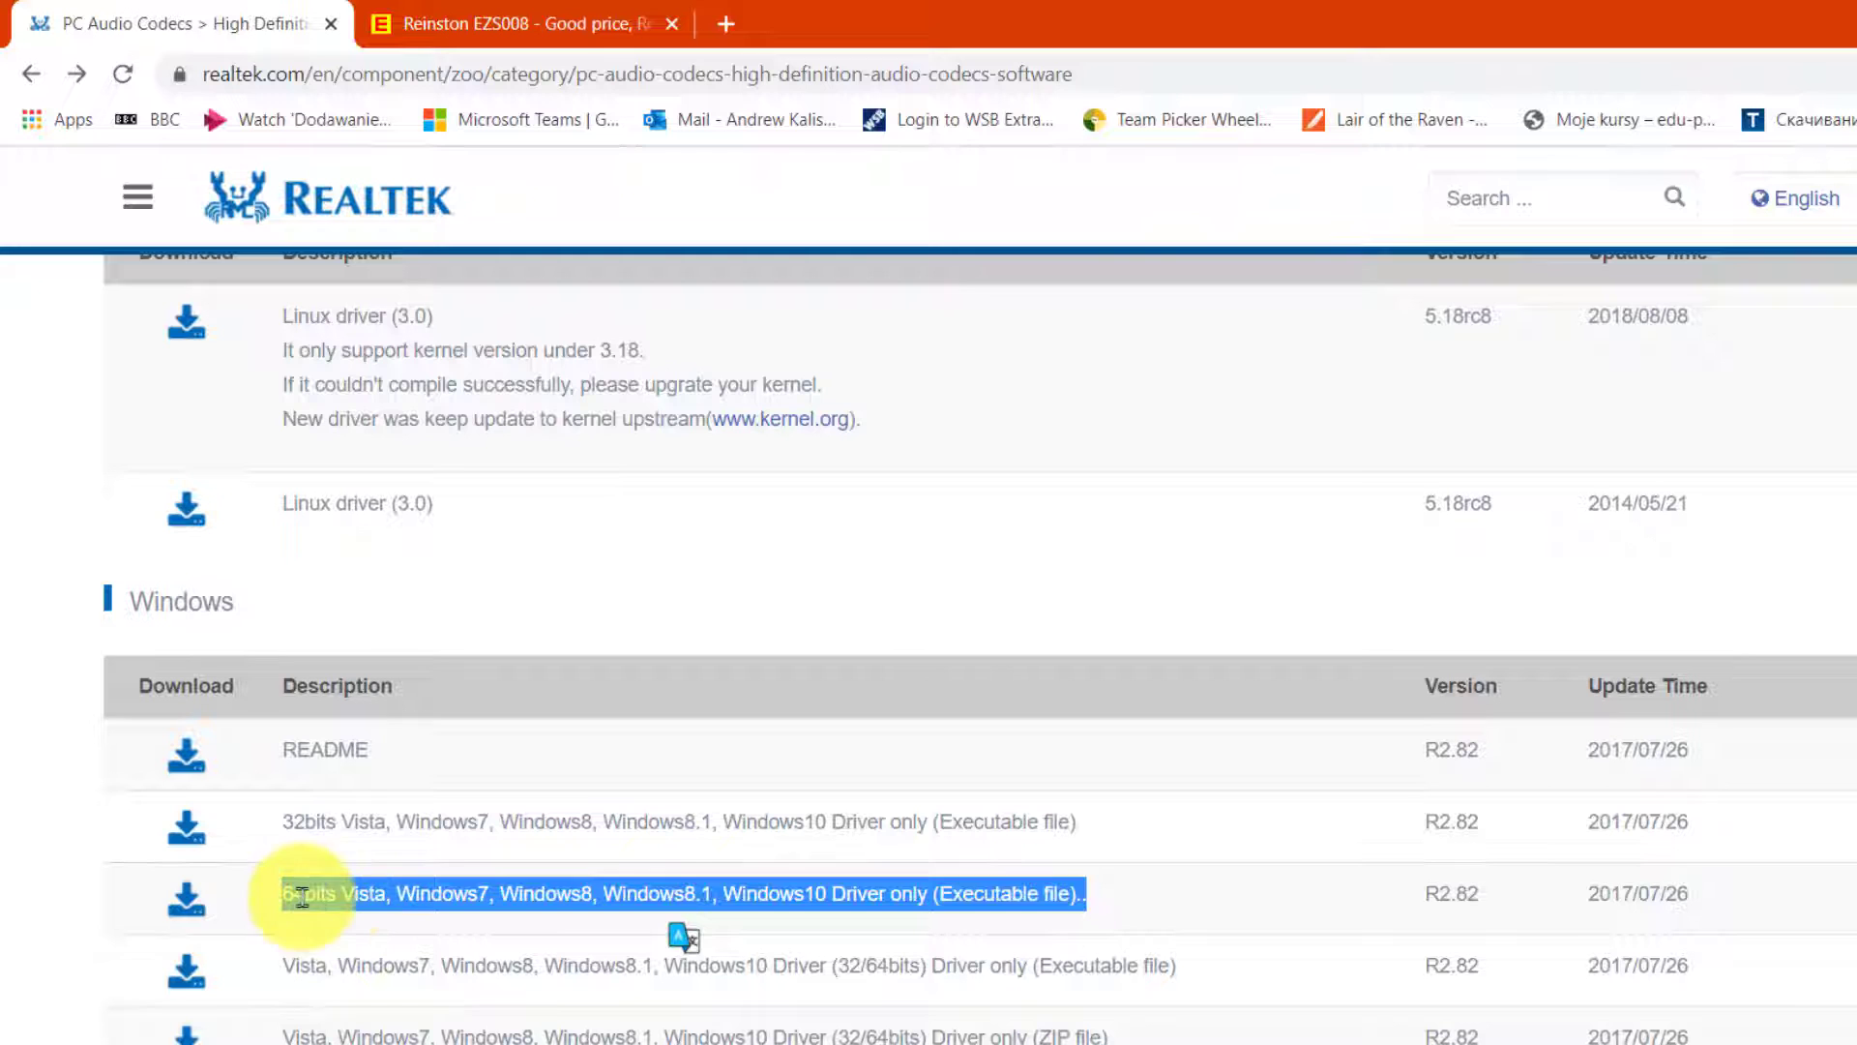
scroll(184, 900, down, 3)
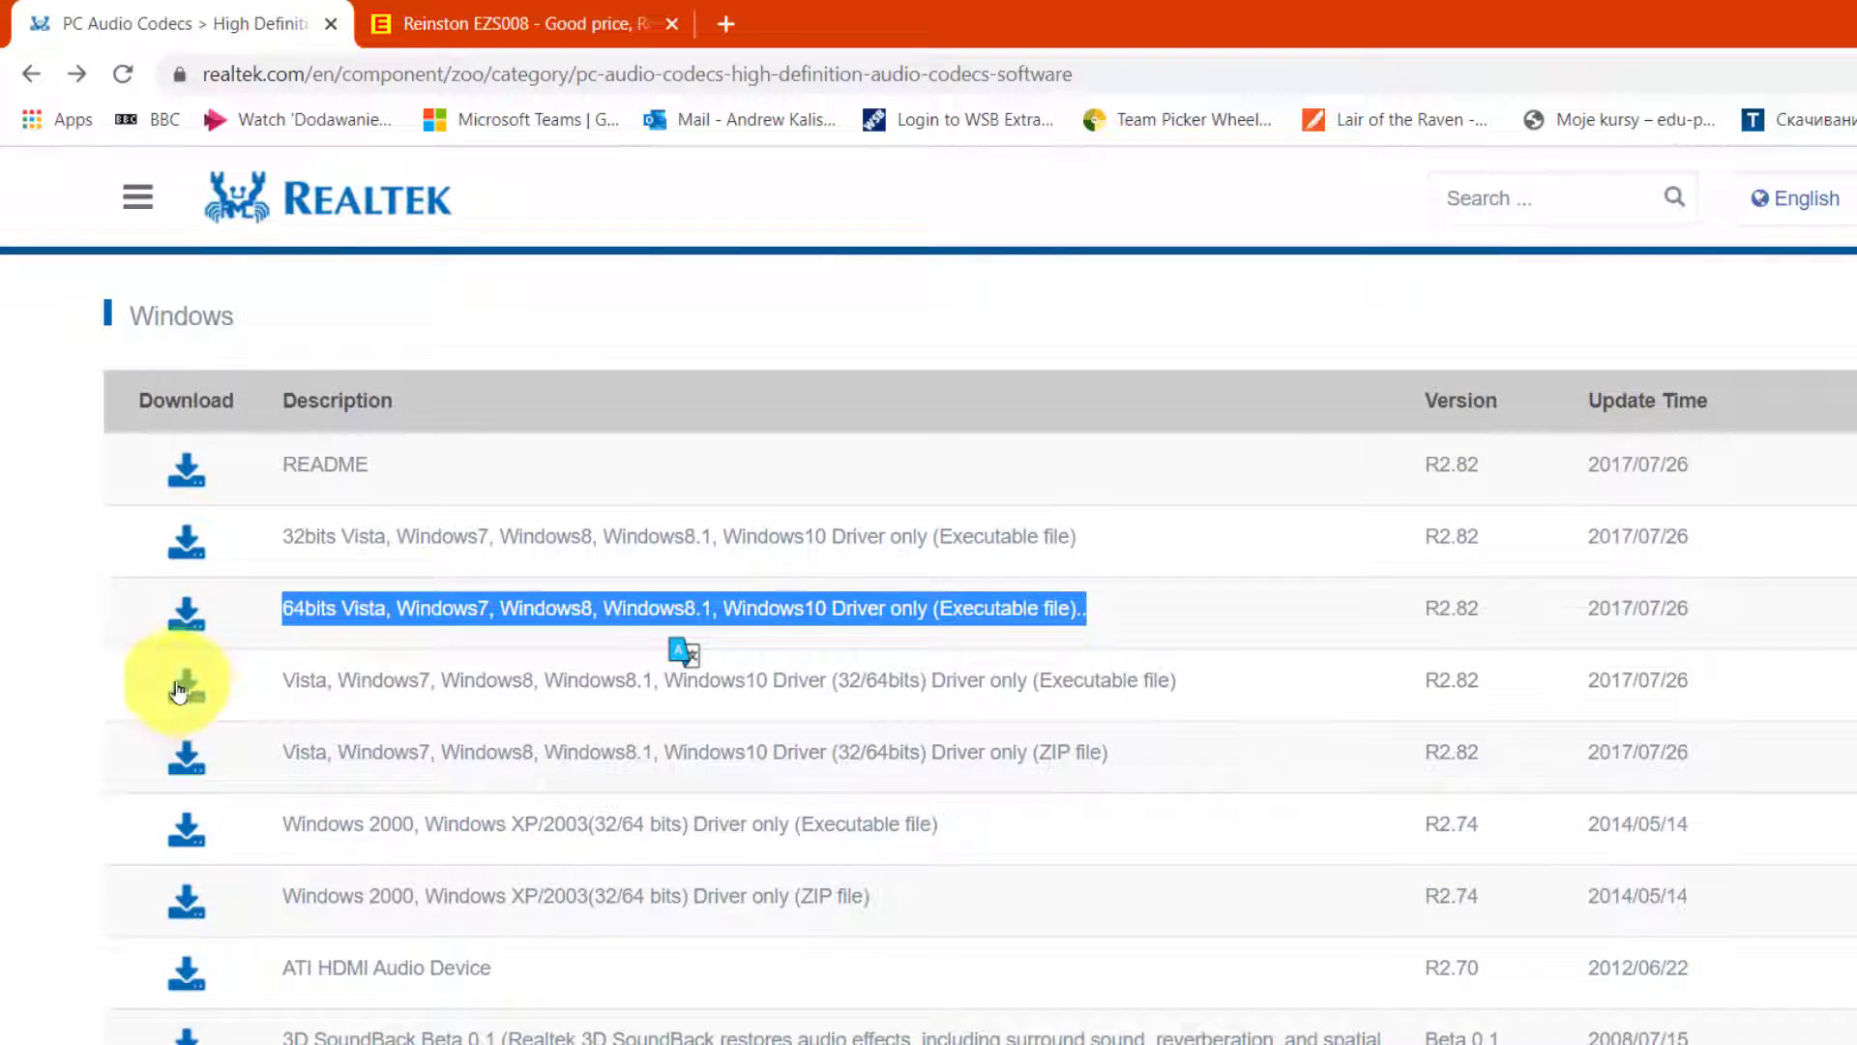
click(189, 608)
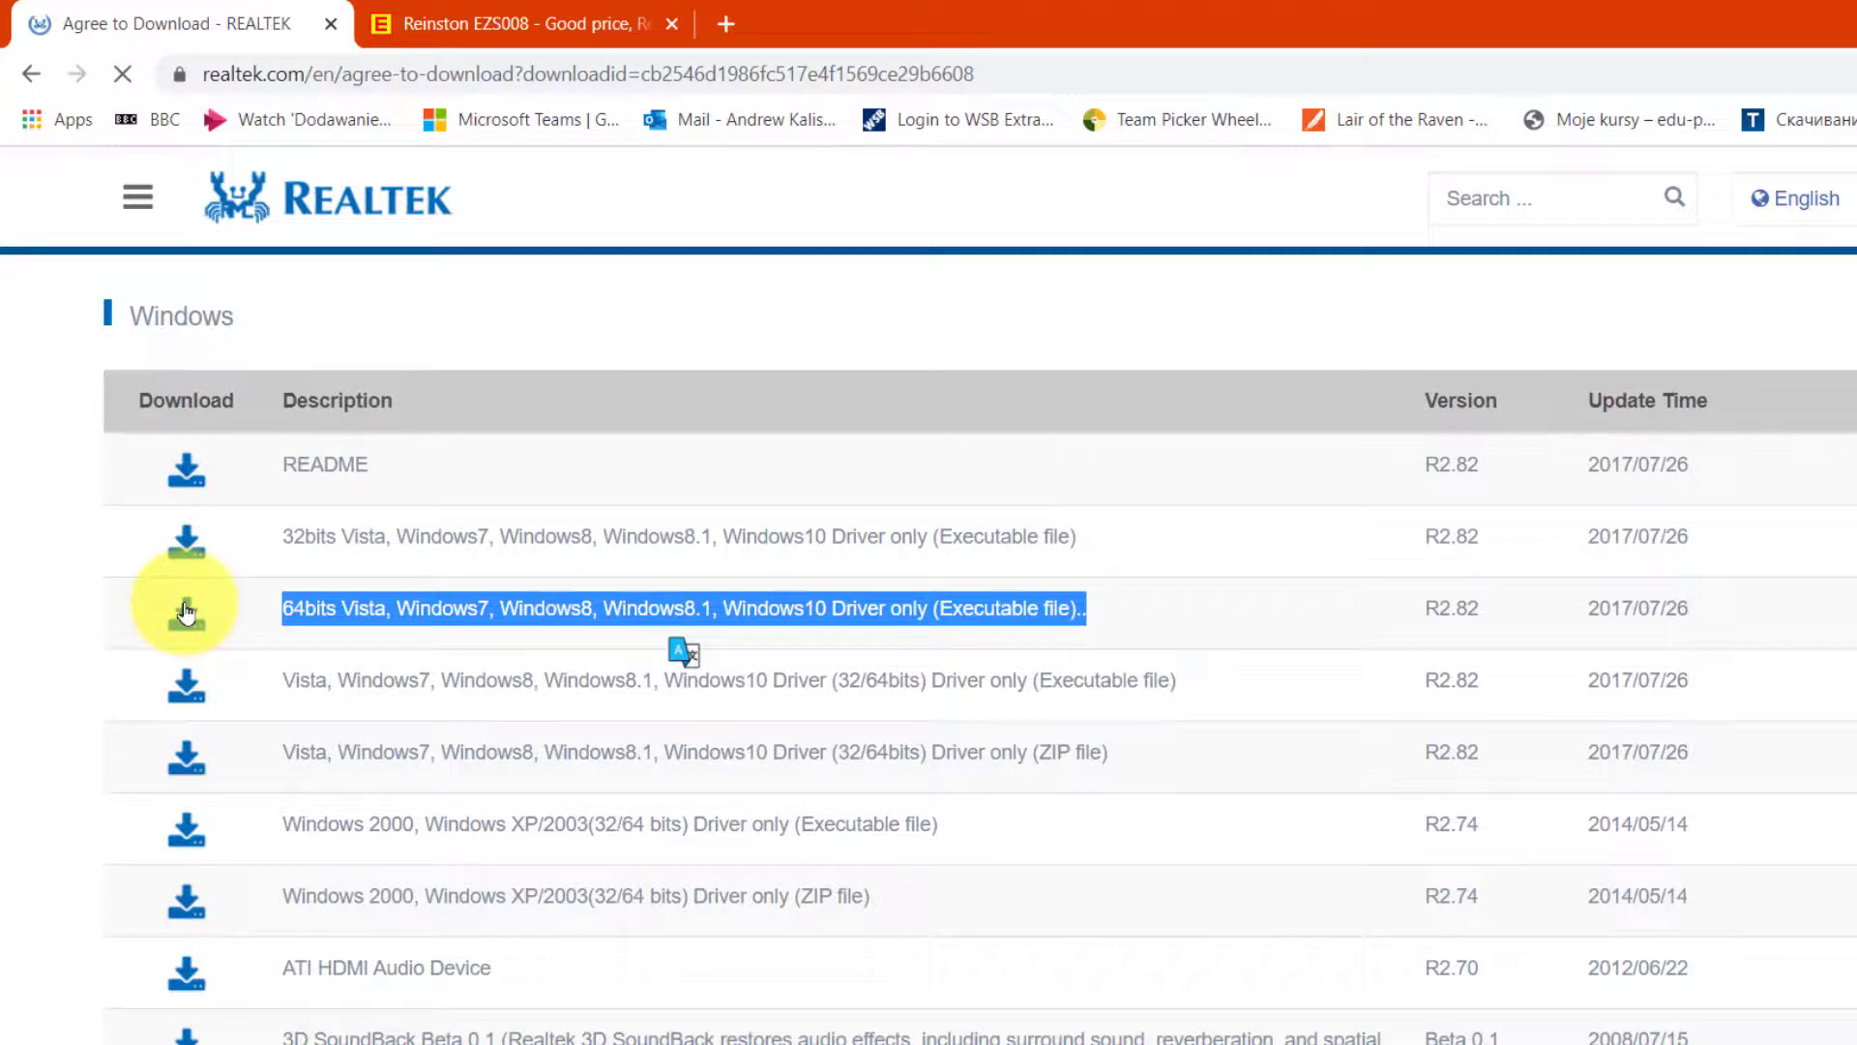
Accept the Realtek download terms and fill in the e-mail field with a shortened version of the suggested address
scroll(229, 705, down, 6)
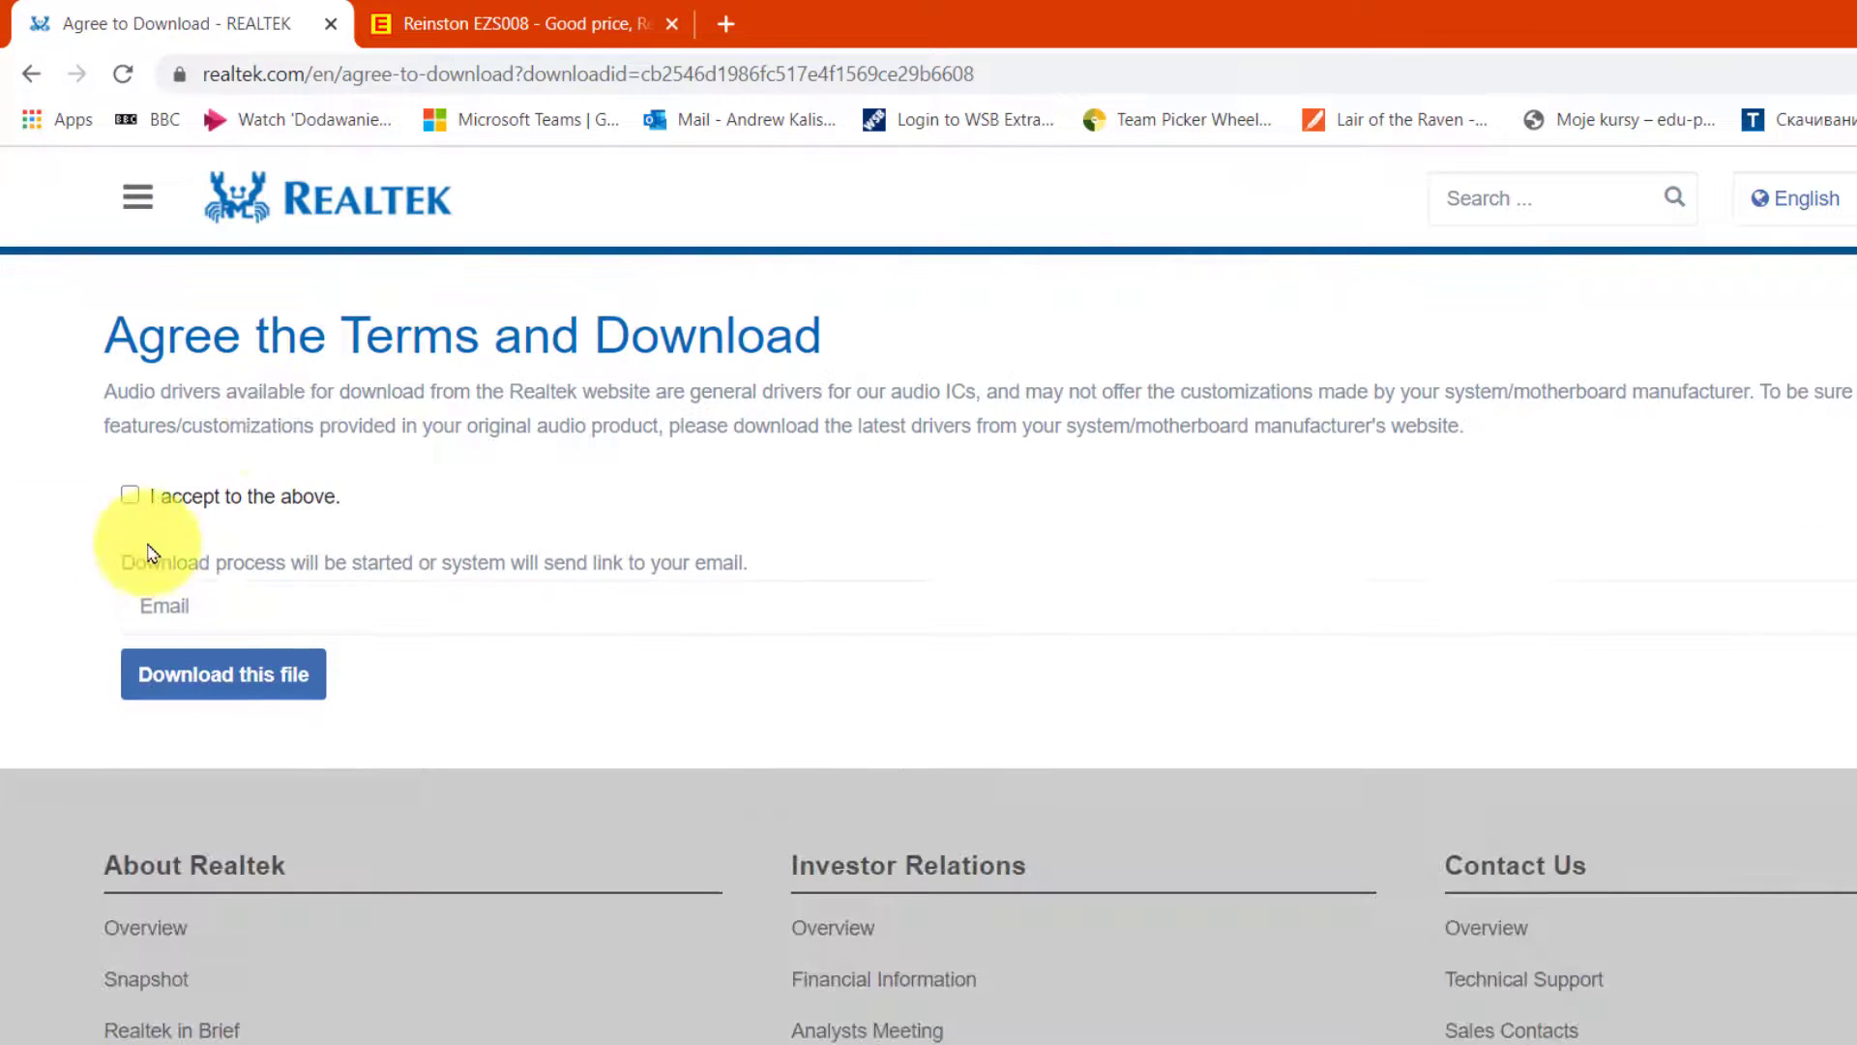
click(129, 496)
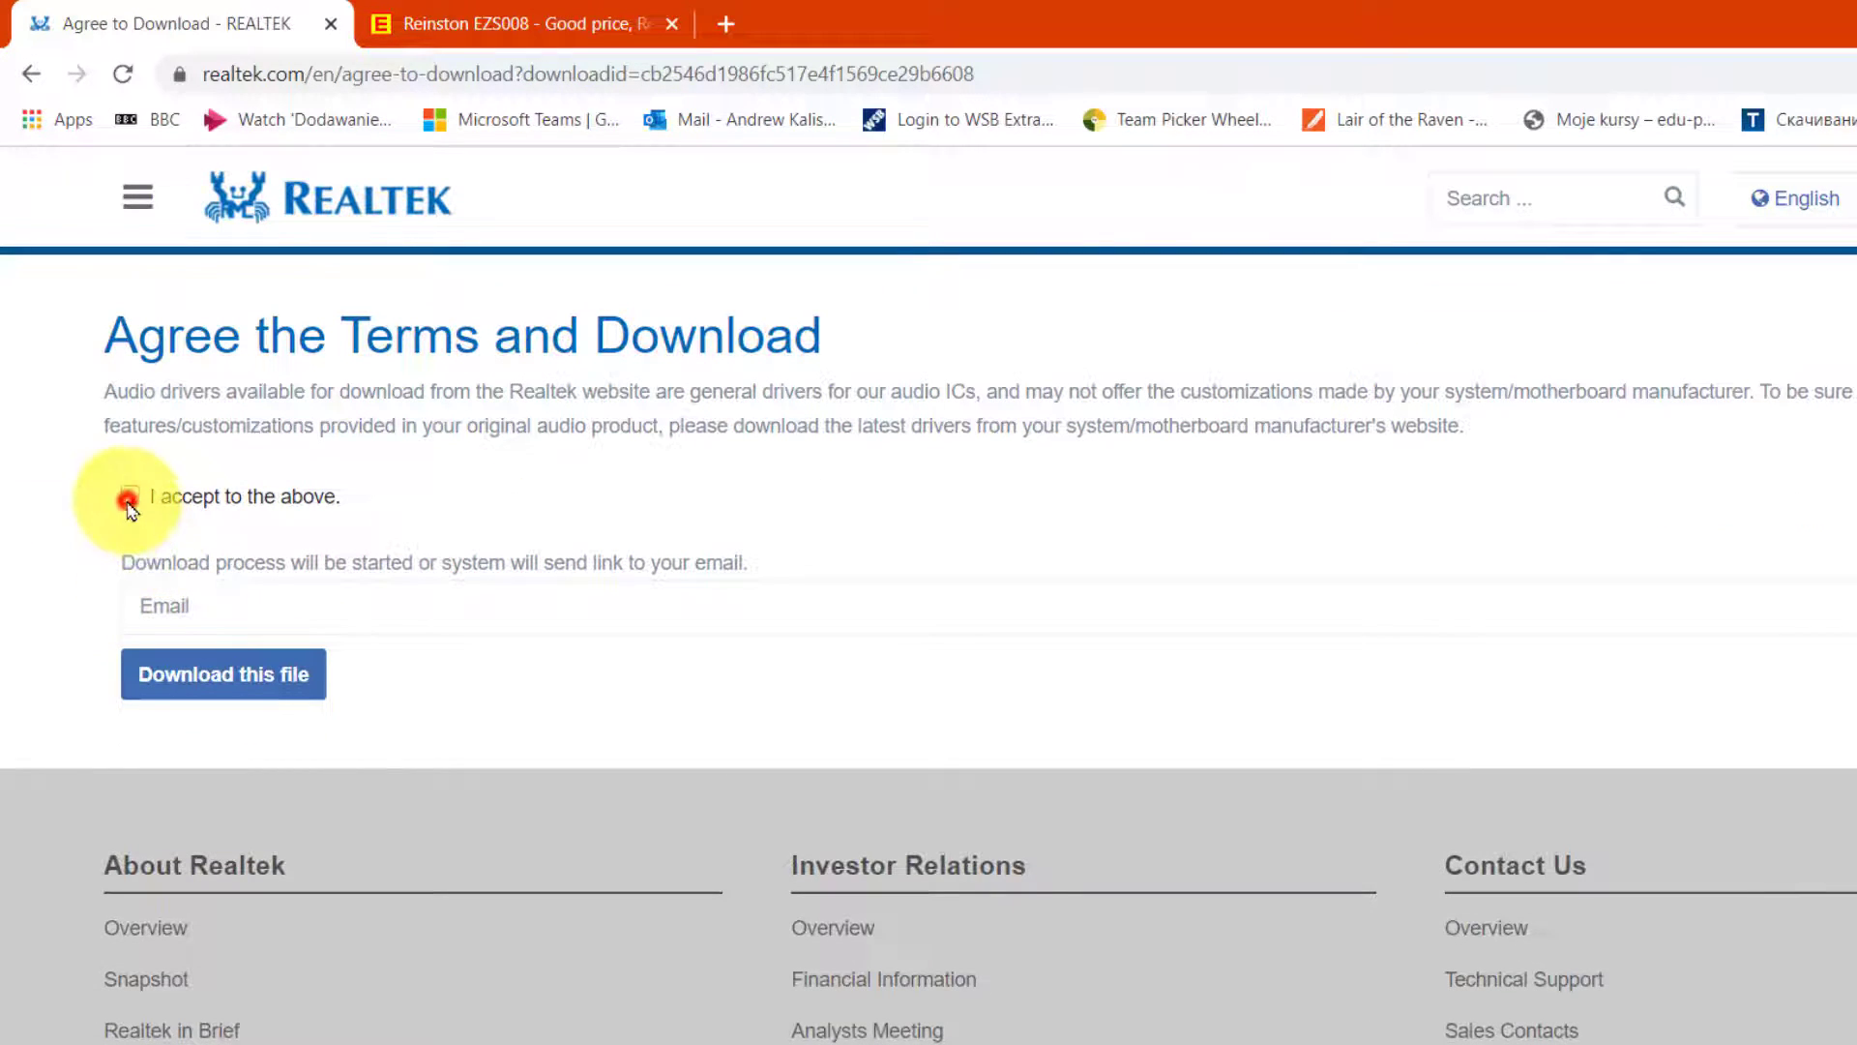
click(243, 609)
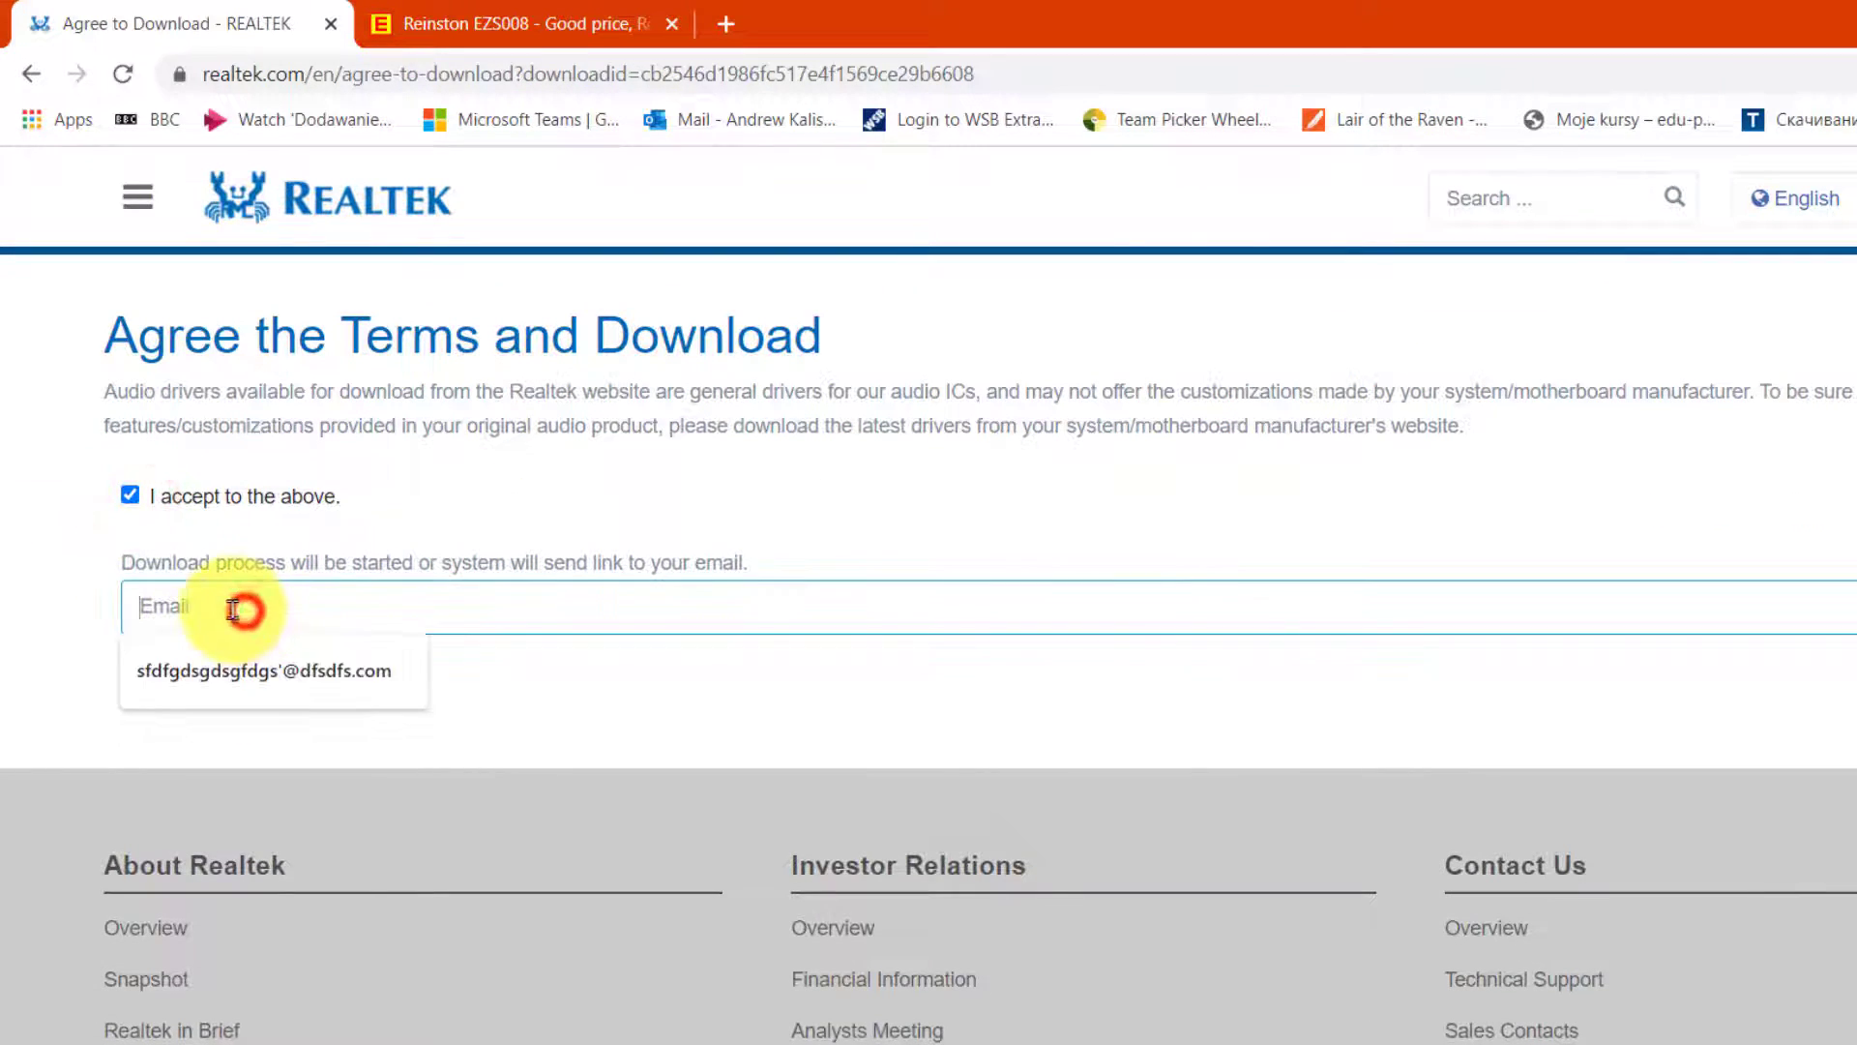
click(267, 677)
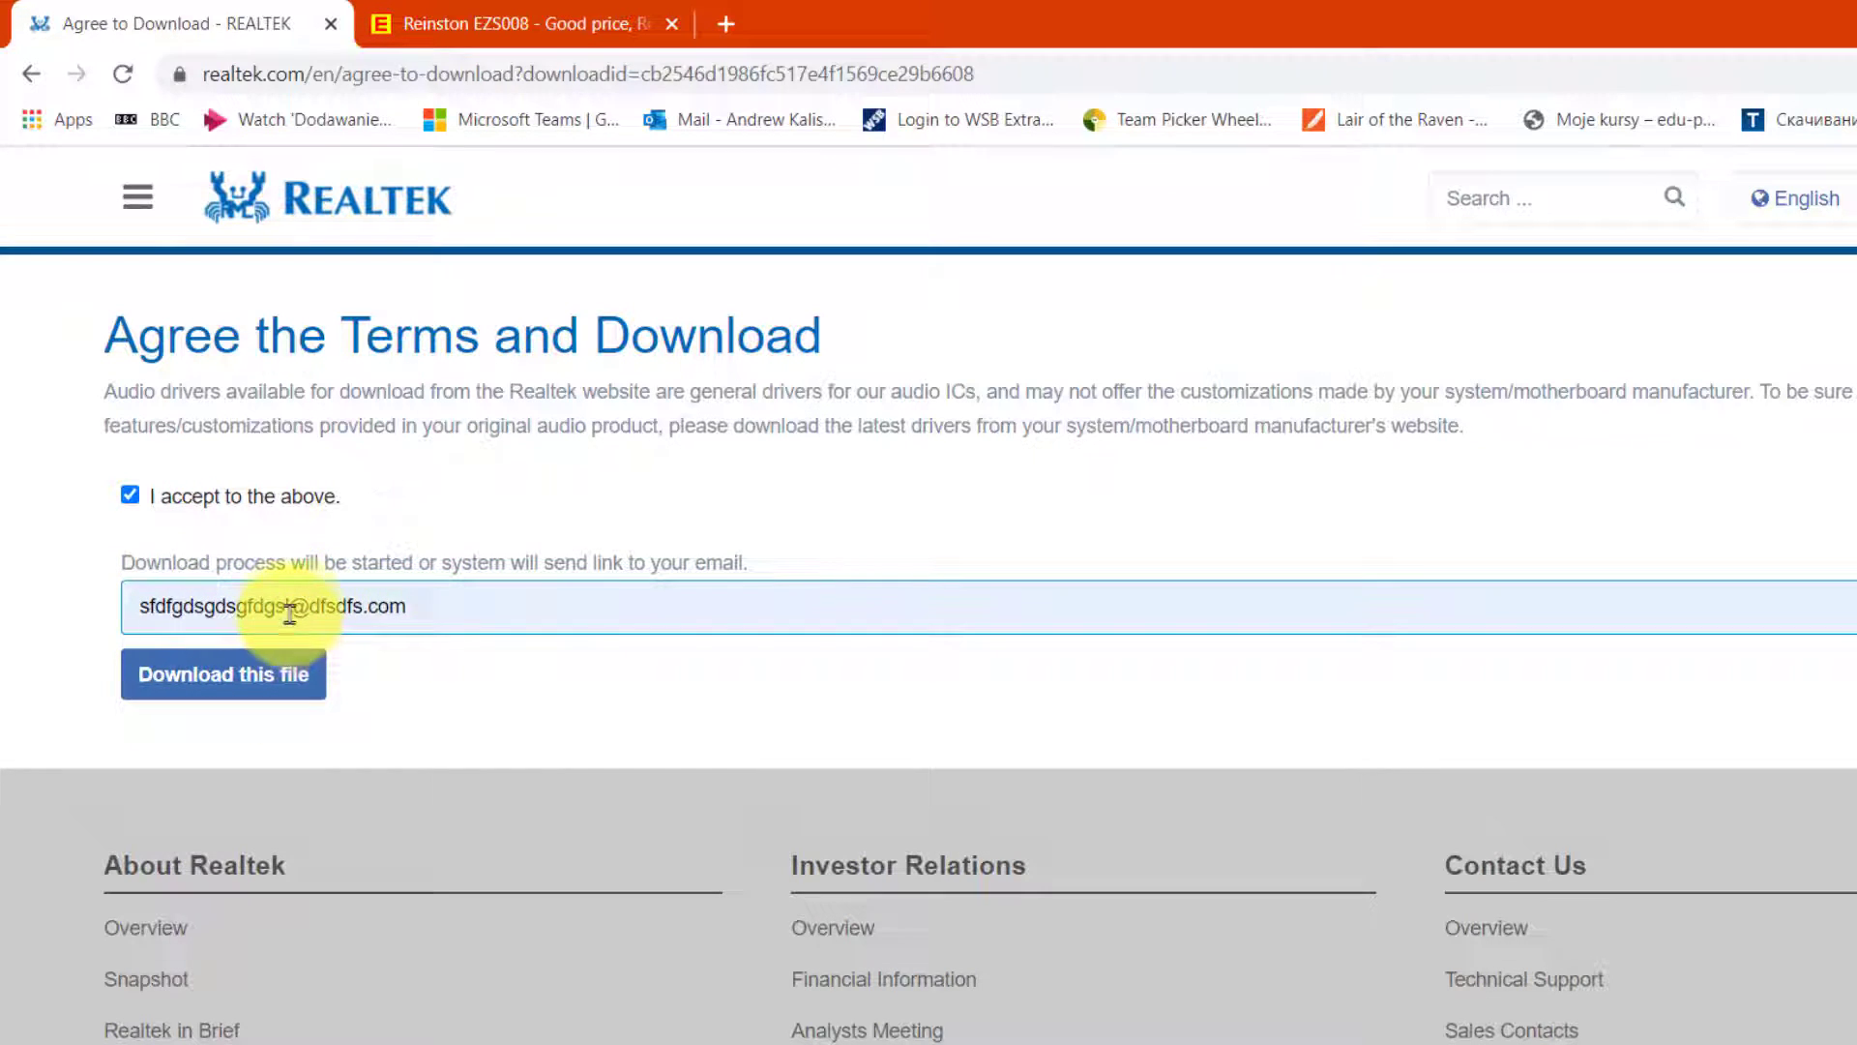
click(271, 612)
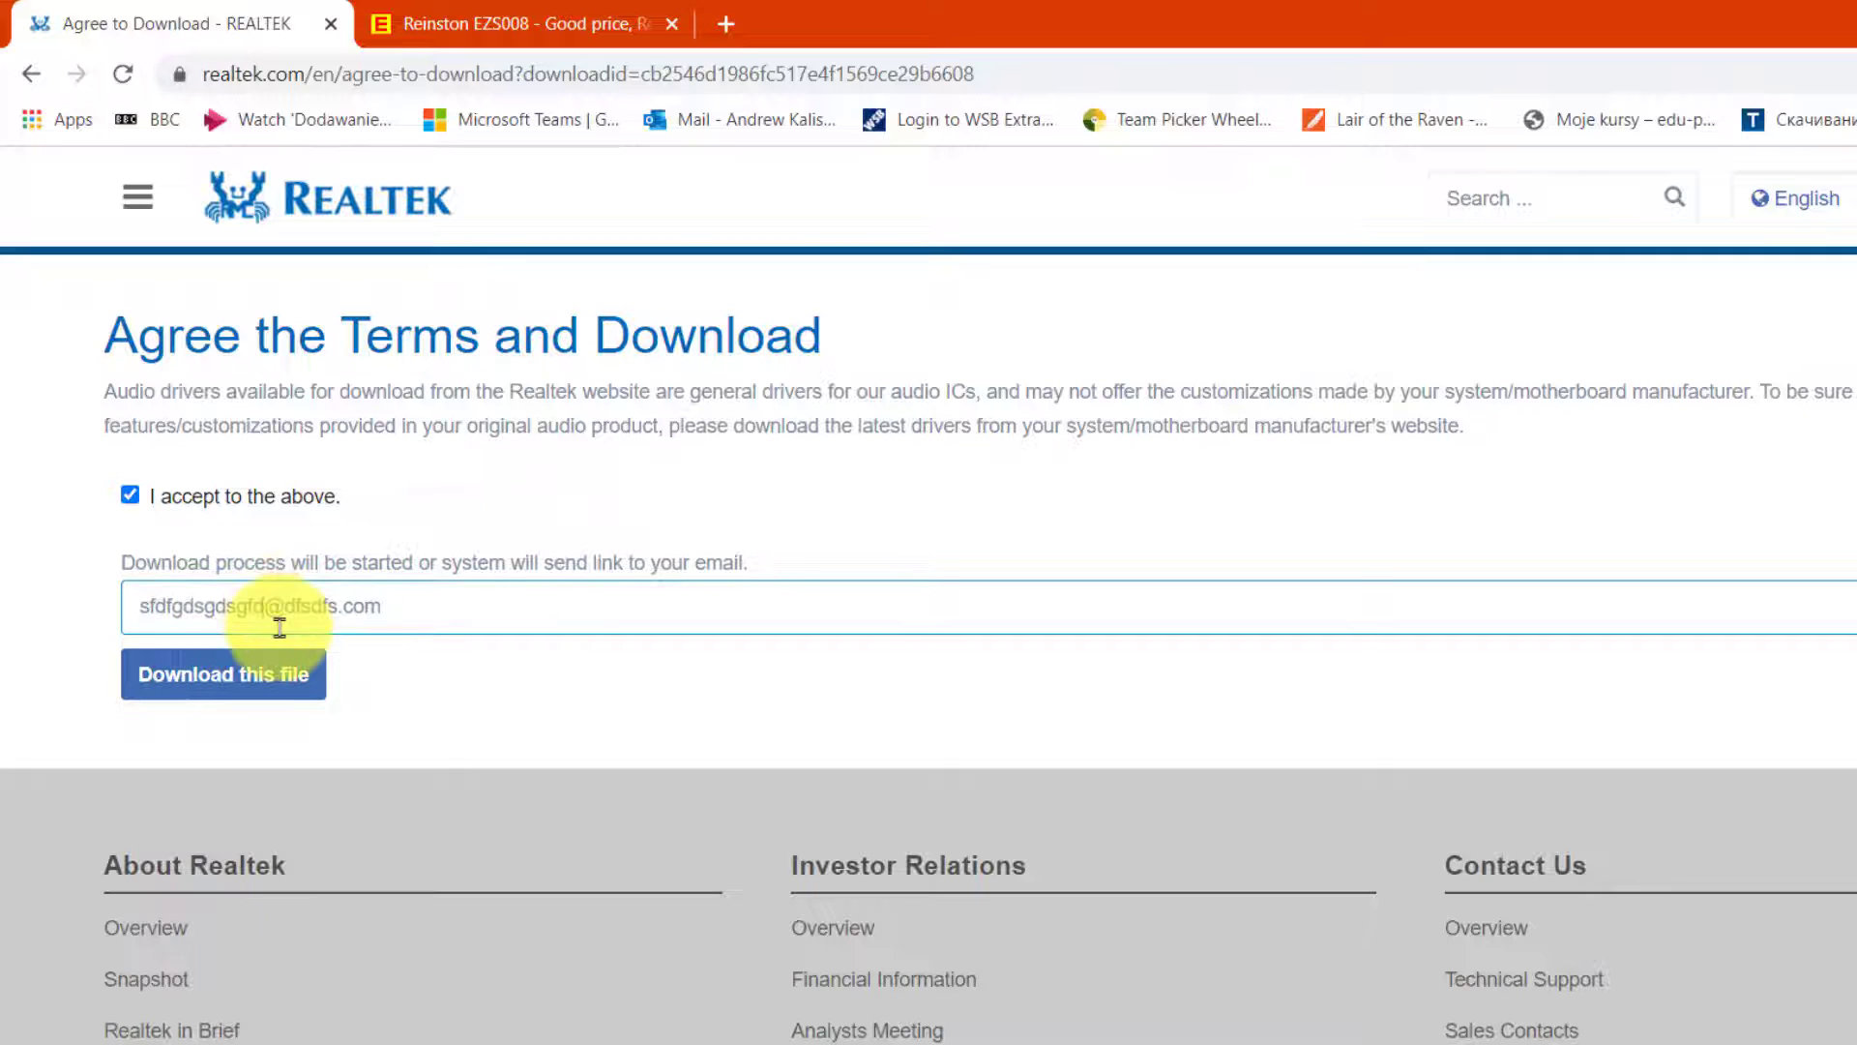
Request the driver file and submit the captcha code to start the download
click(232, 677)
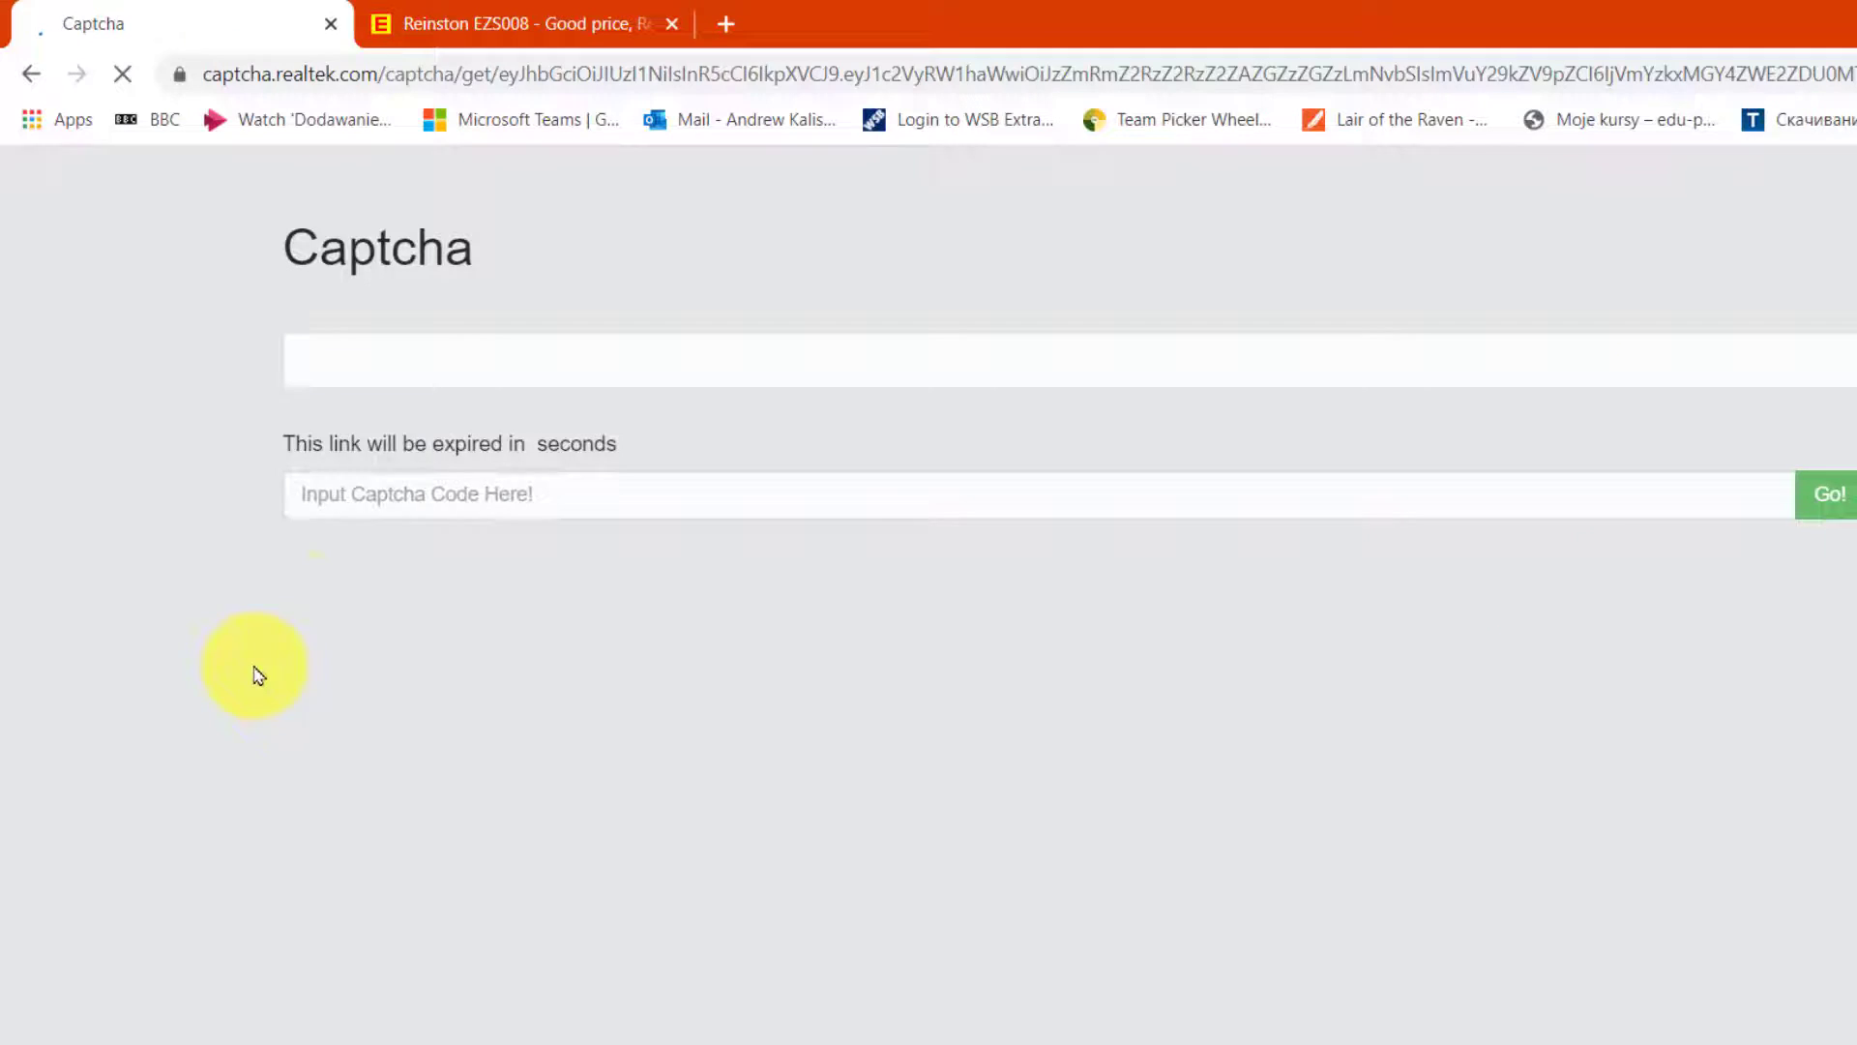
click(376, 493)
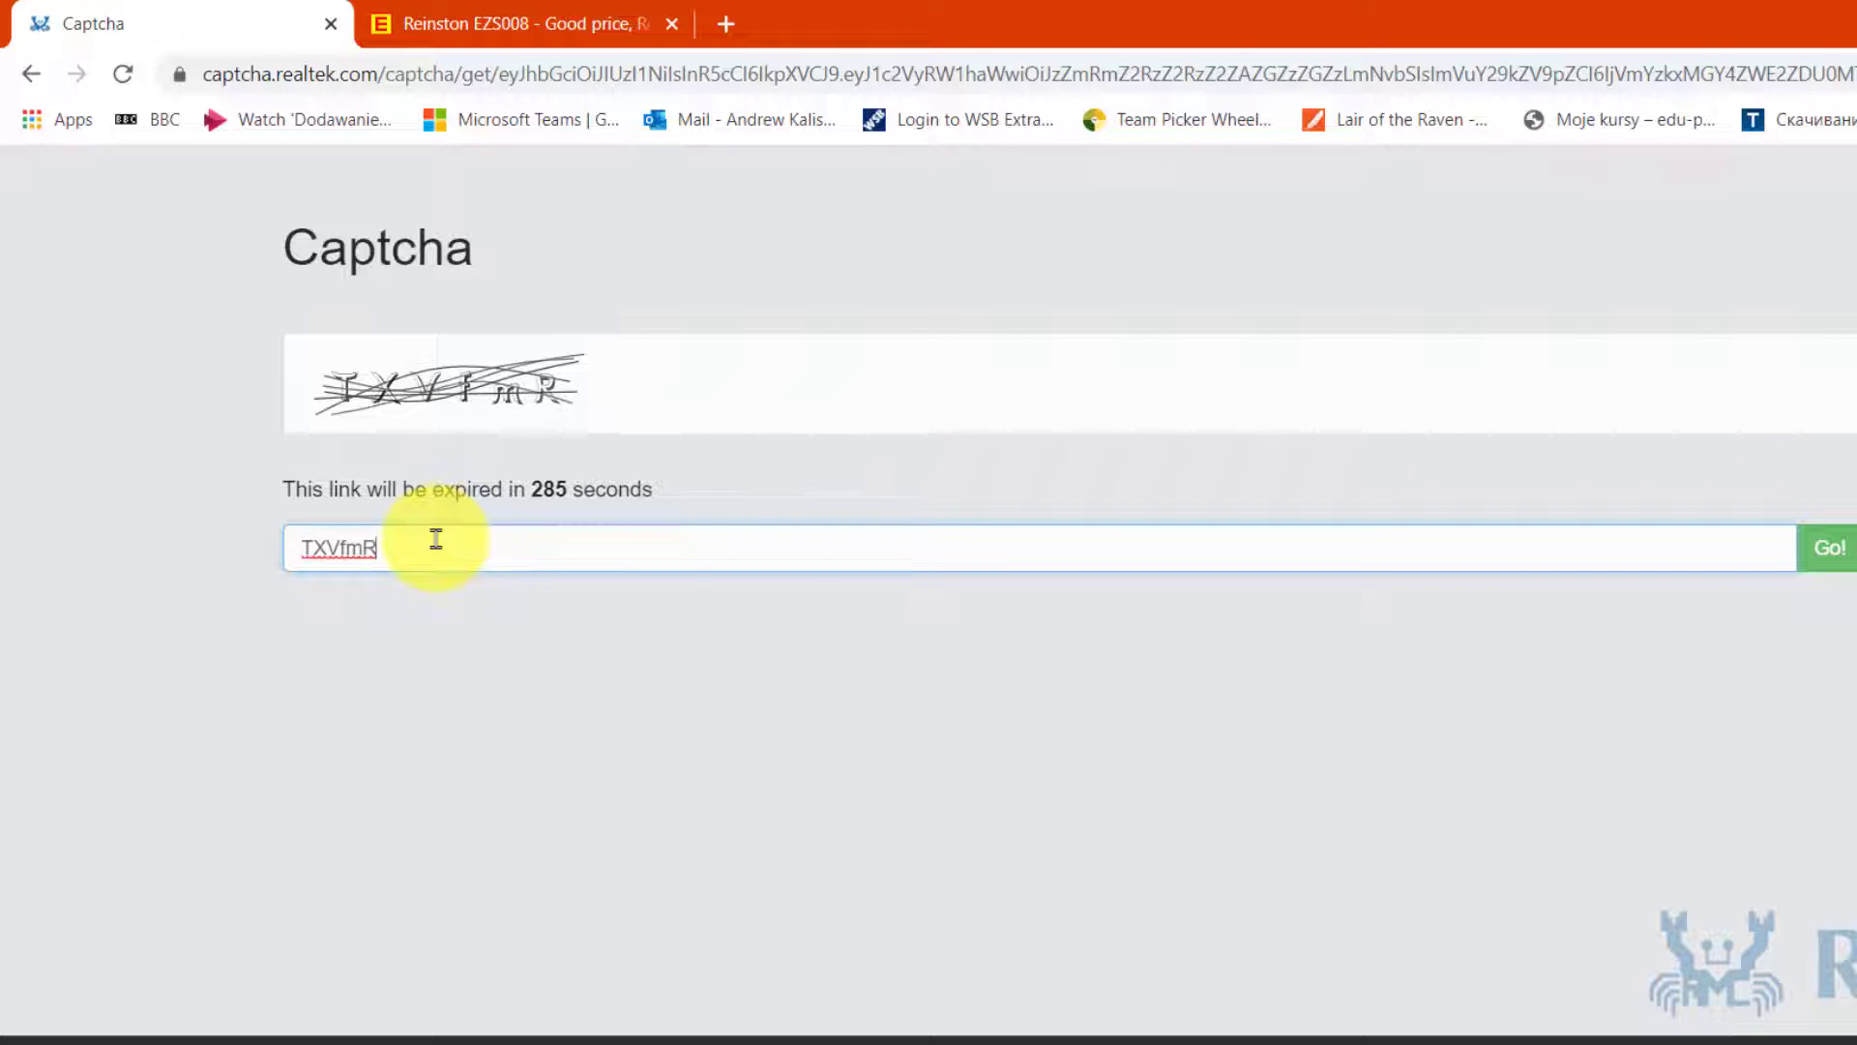
click(1841, 544)
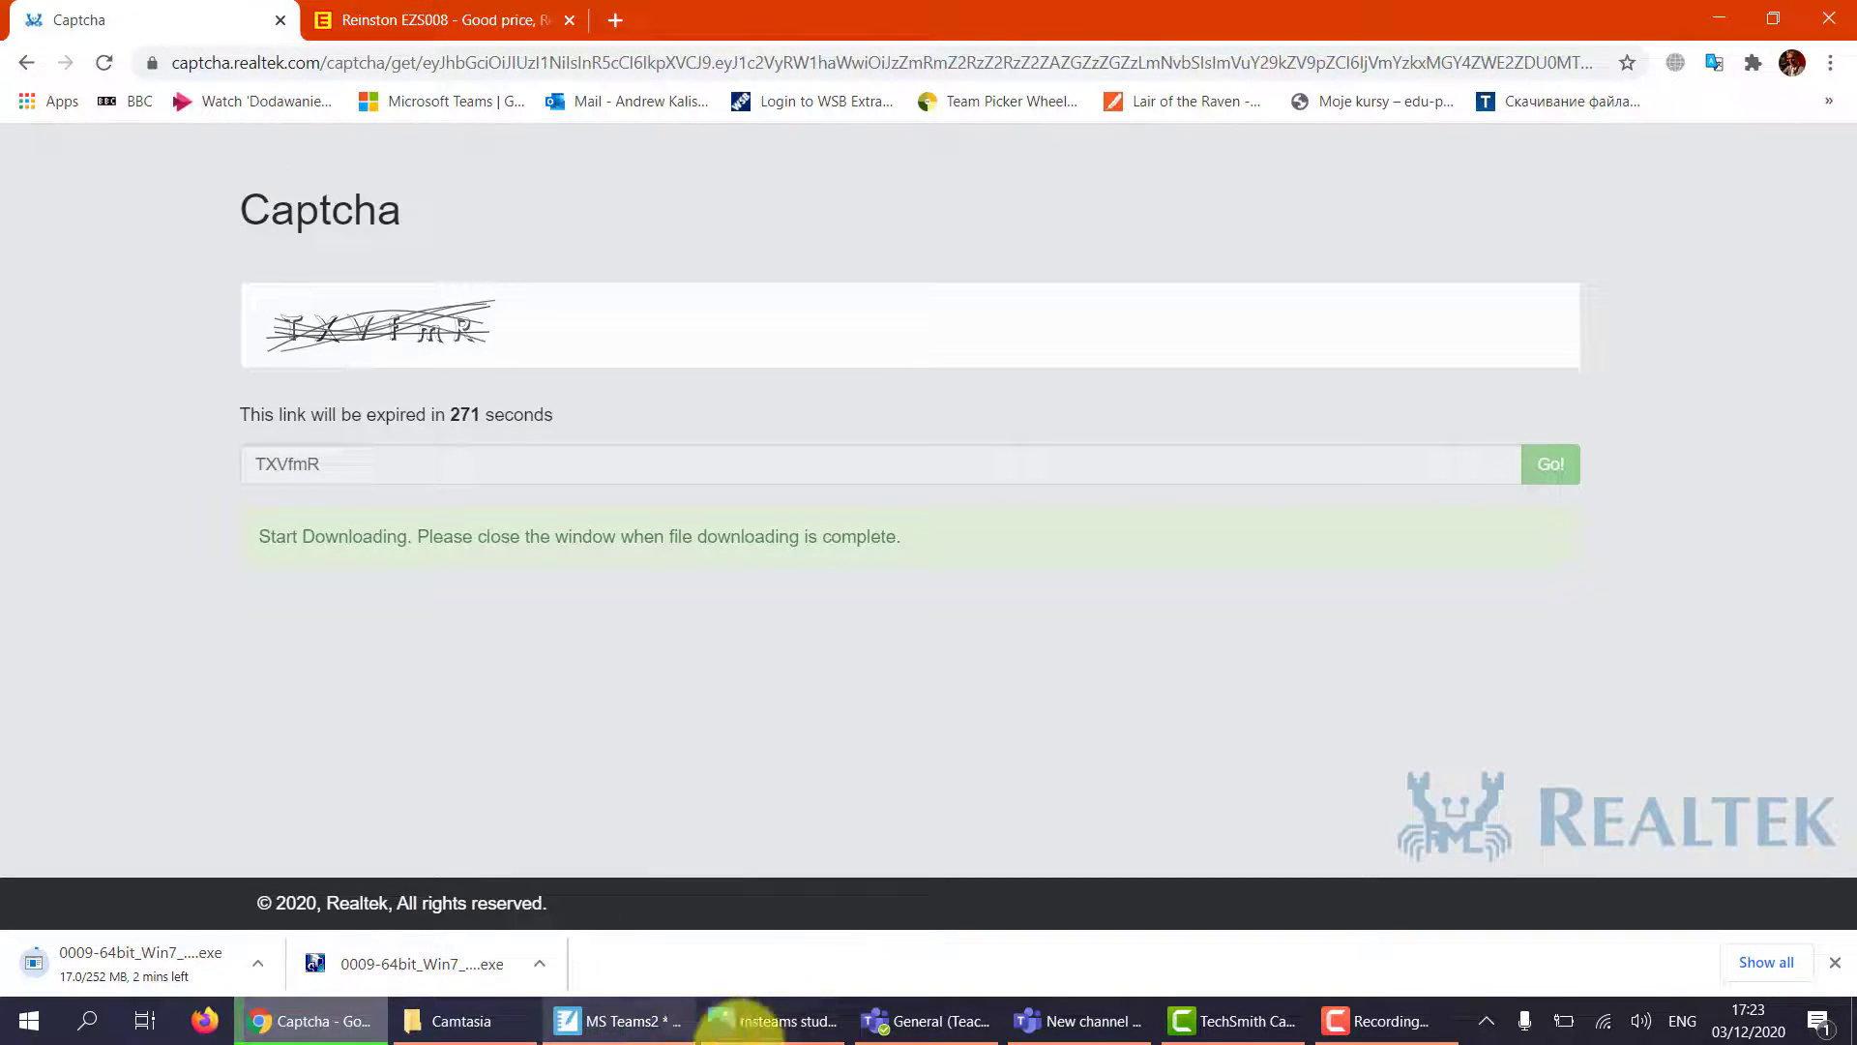
Switch to Photos, show the Realtek HD Audio Manager screenshot, and return to the msteams students.png outline at the Joining MS Teams topic
click(793, 1021)
scroll(728, 762, down, 1)
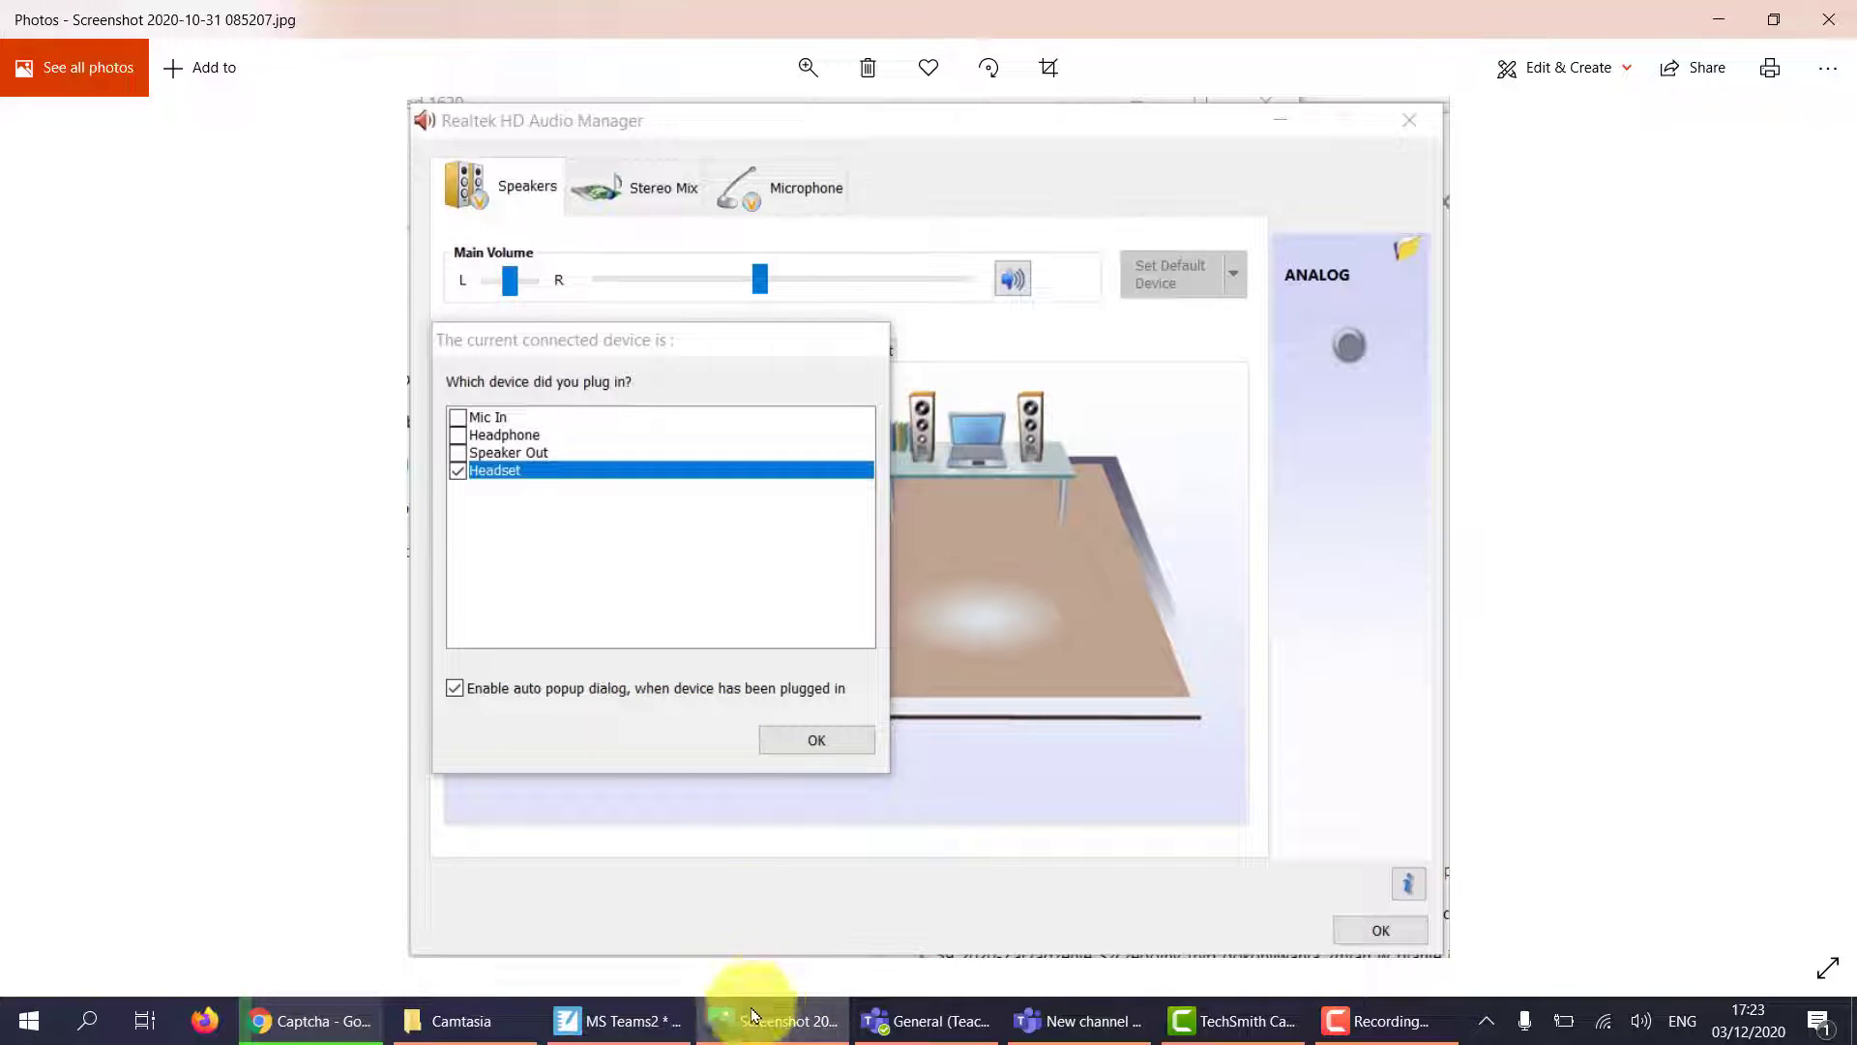
scroll(1421, 364, up, 1)
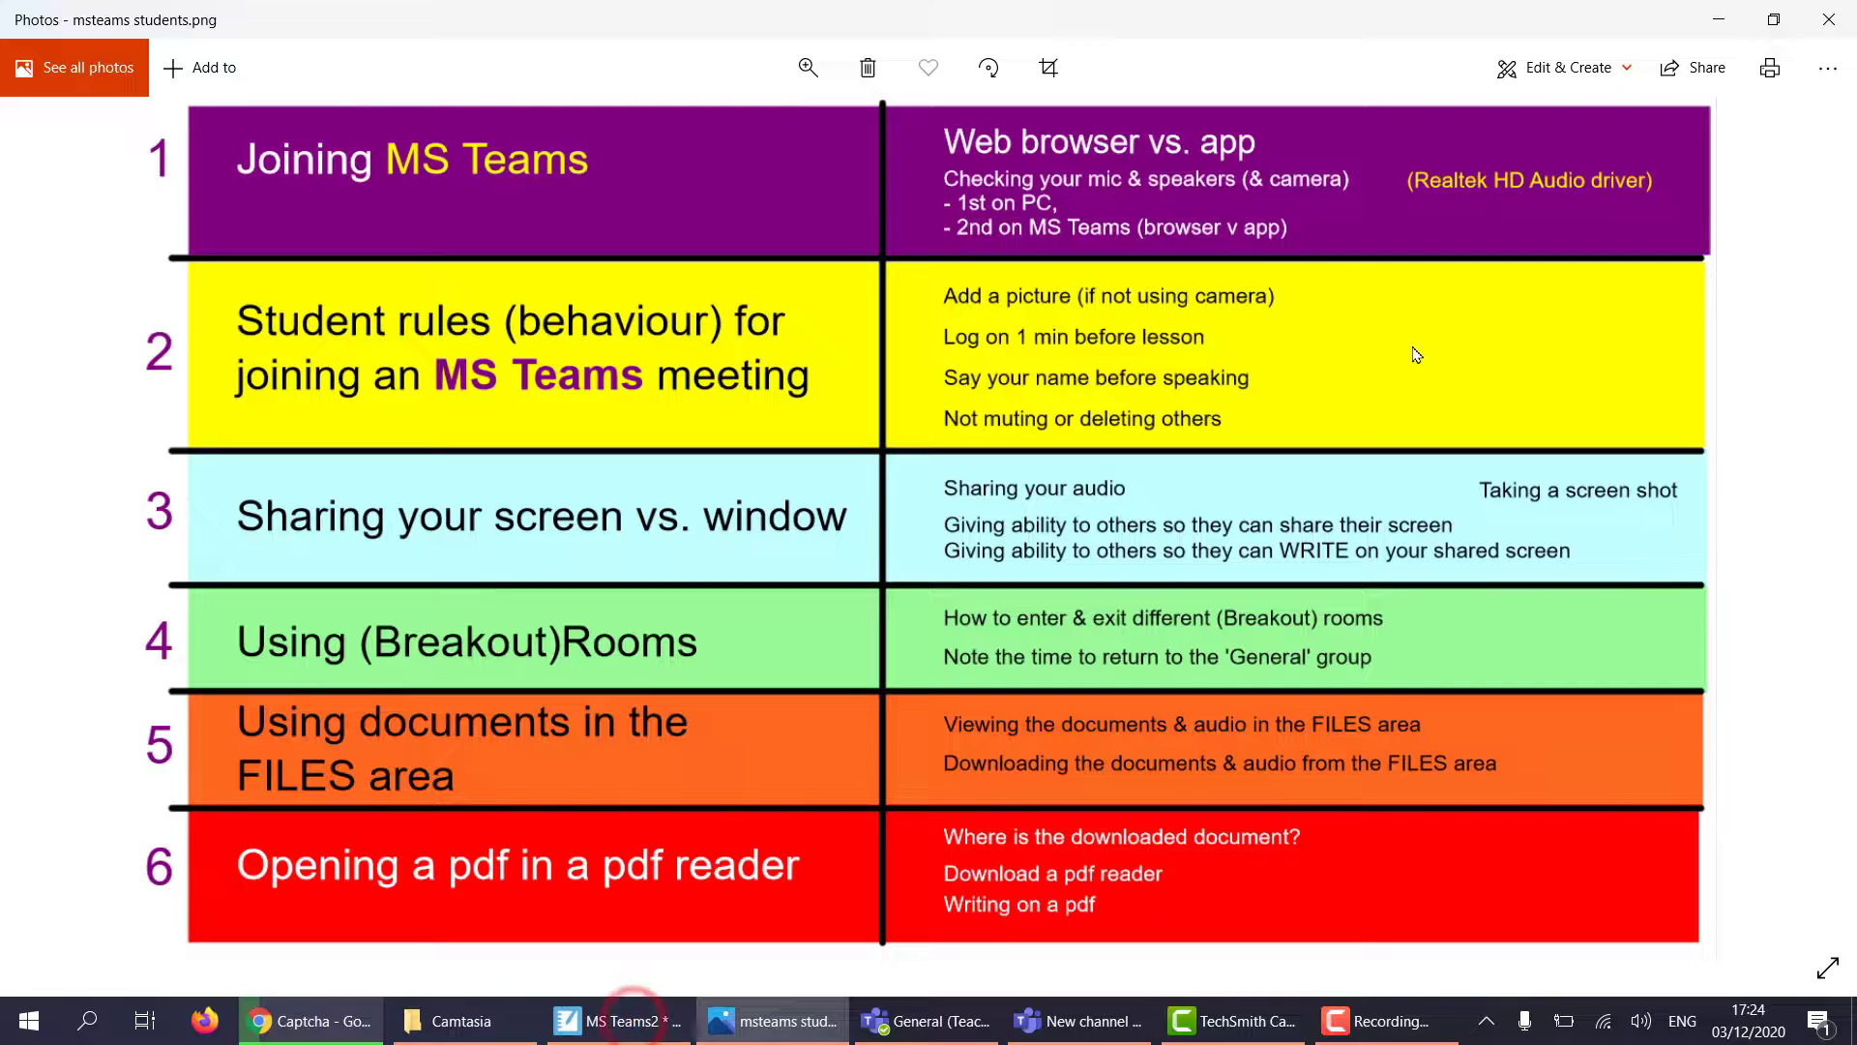
click(1203, 176)
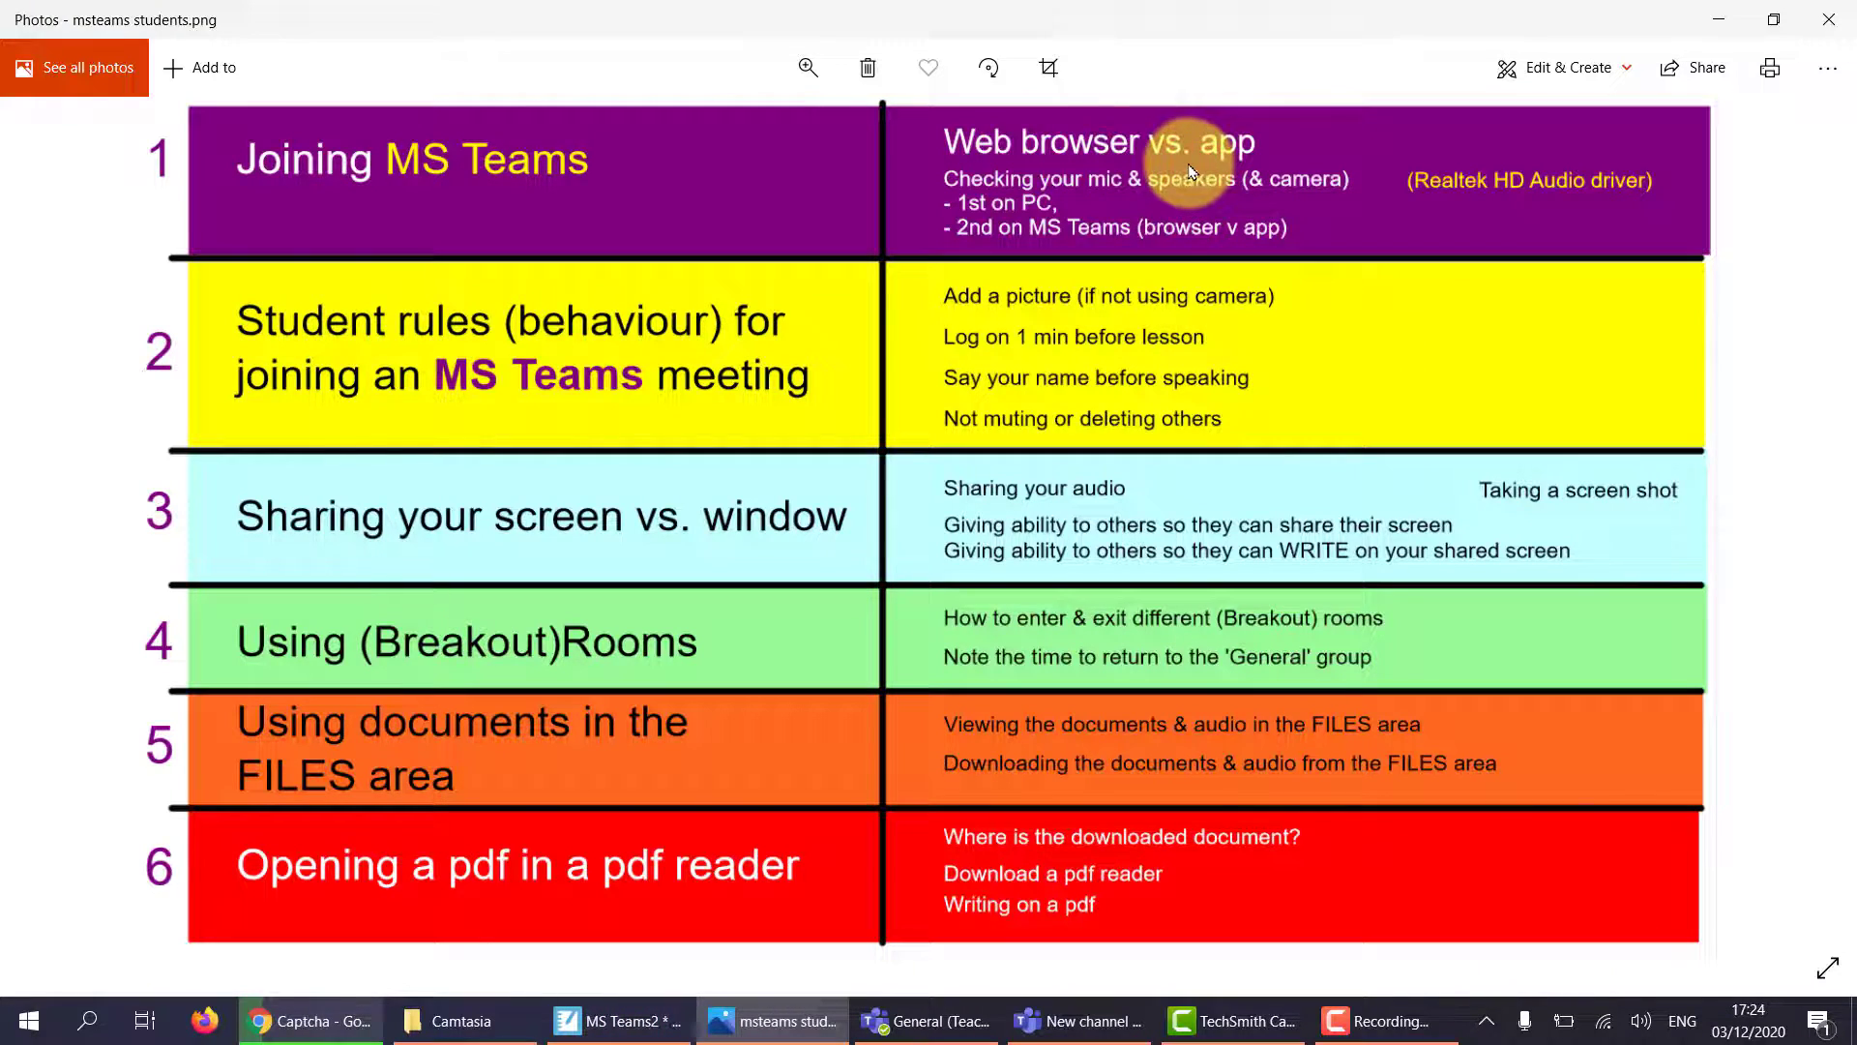